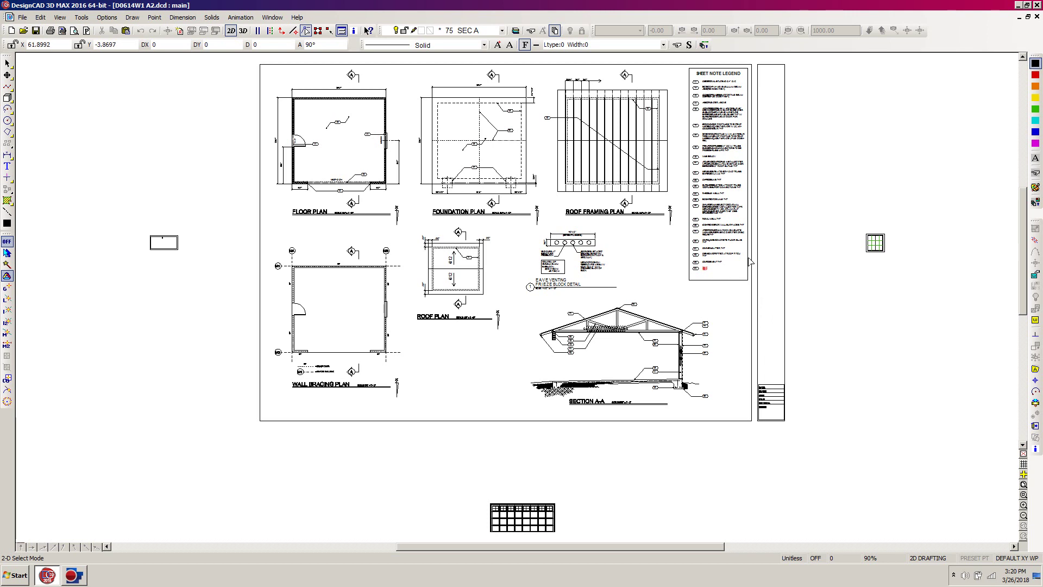
- Delete the unused note 64 and its placeholder text at the end of the sheet note legend
key(w)
click(774, 205)
click(659, 303)
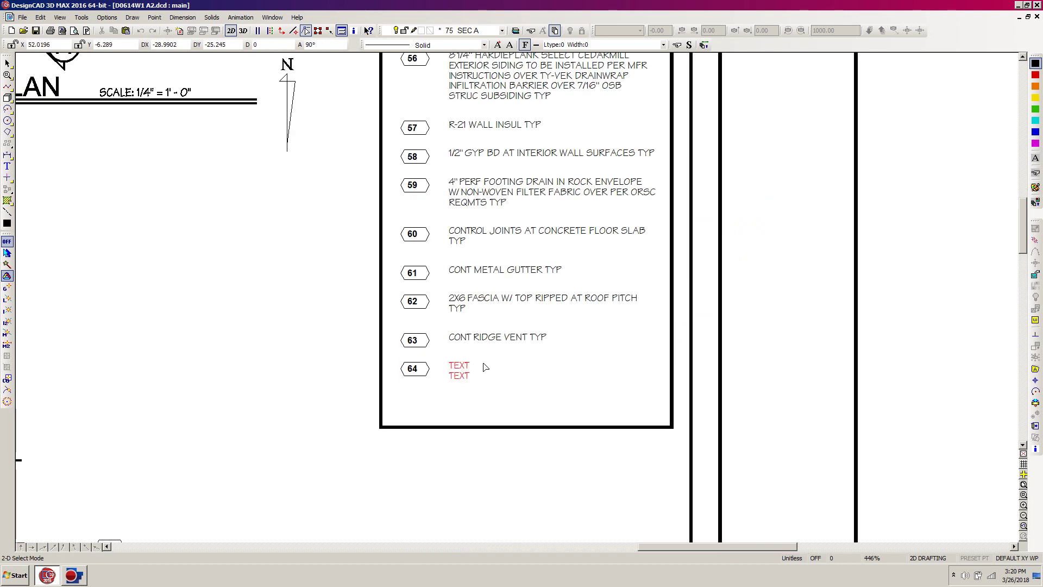
drag(506, 351, 326, 409)
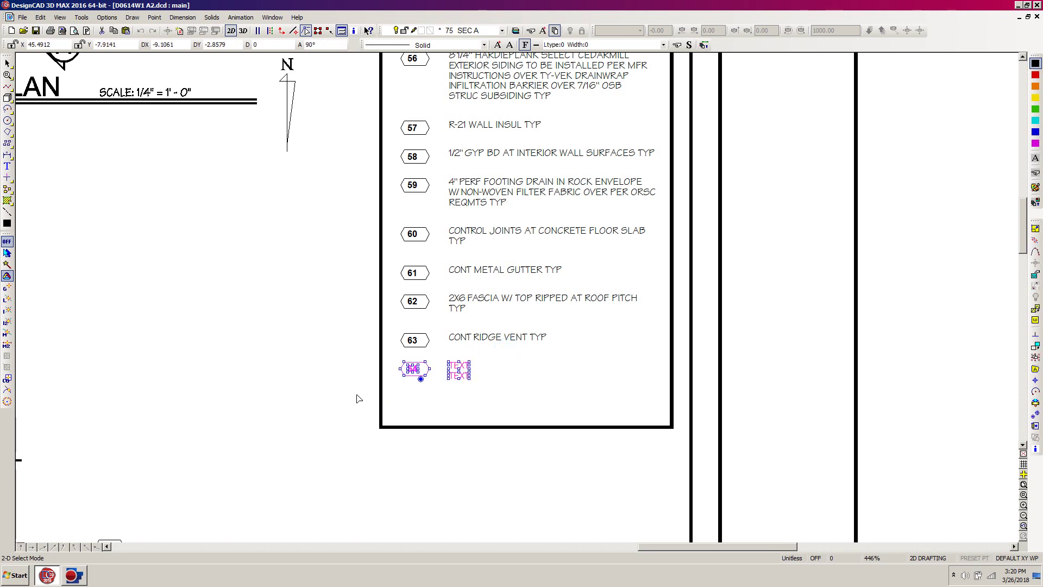
key(Delete)
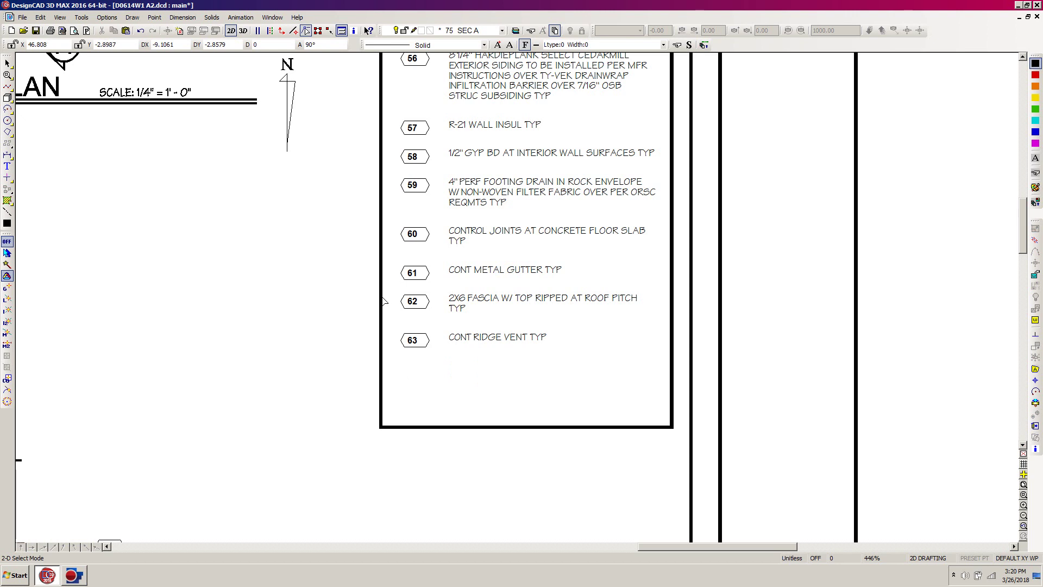
- Shorten the sheet note legend's border by moving its lower edge straight up to just below note 63
click(379, 292)
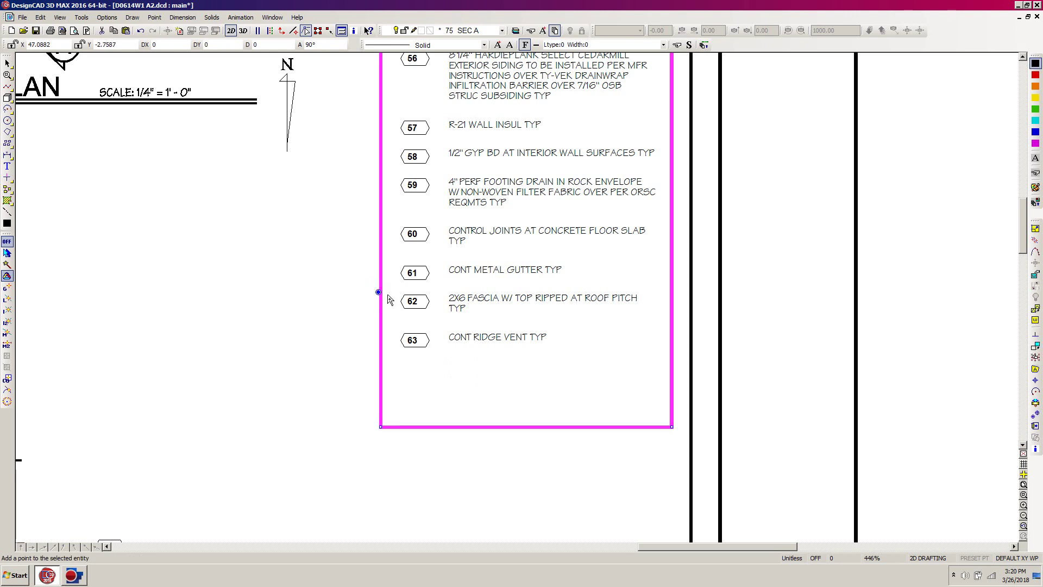
drag(292, 471, 715, 411)
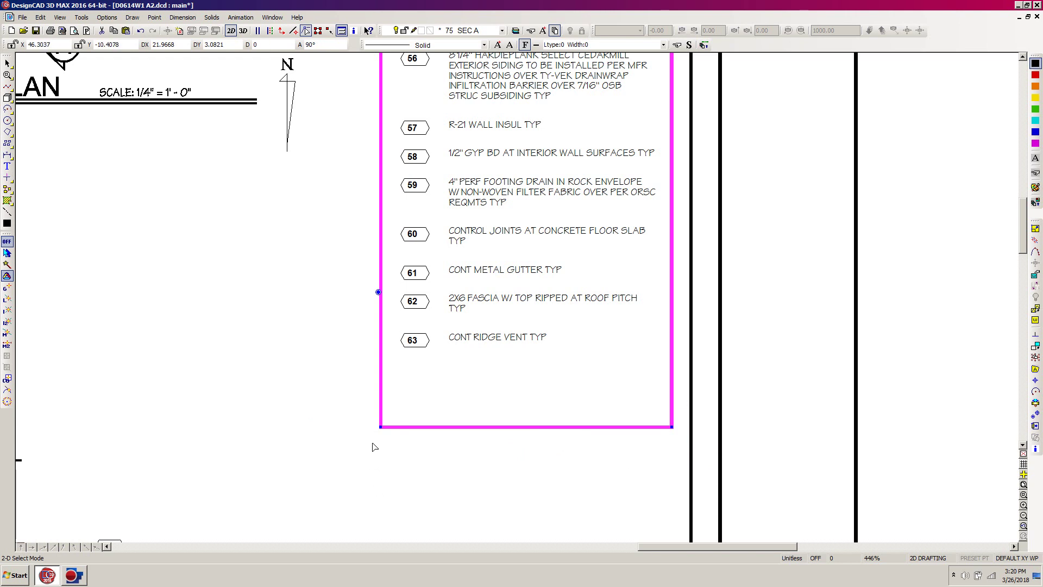
key(F8)
click(378, 427)
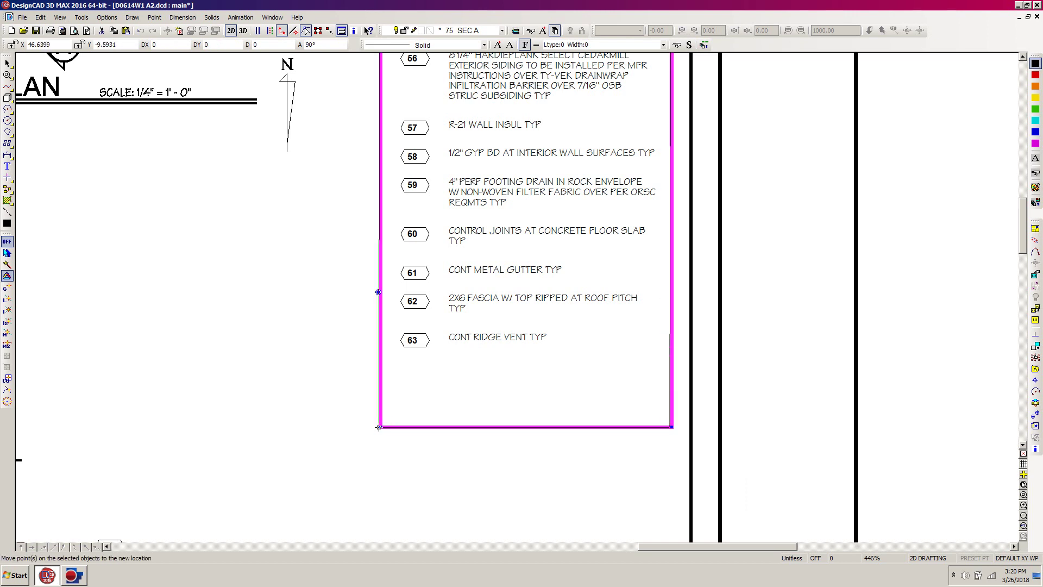
click(381, 369)
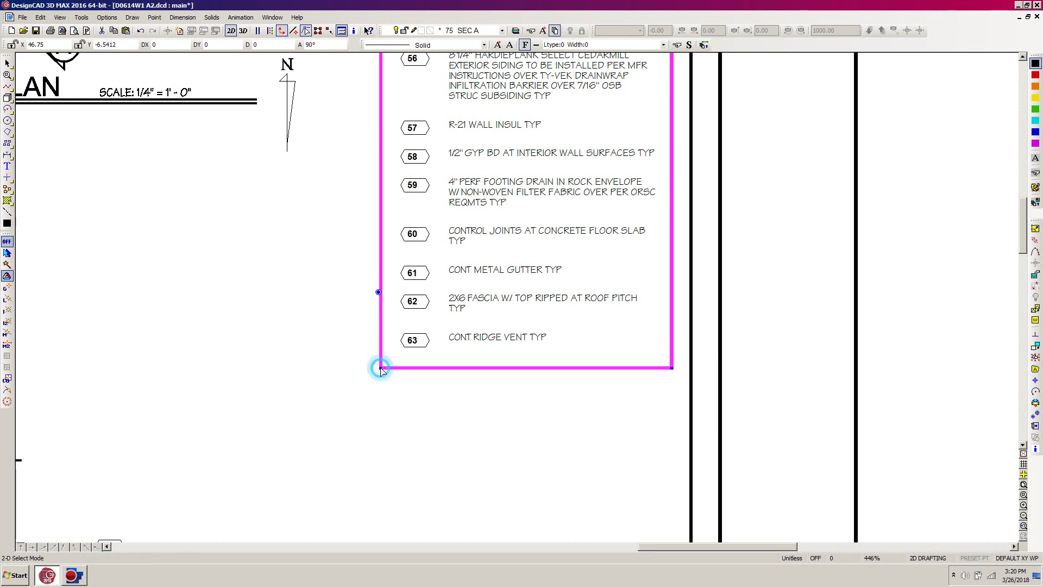
click(411, 419)
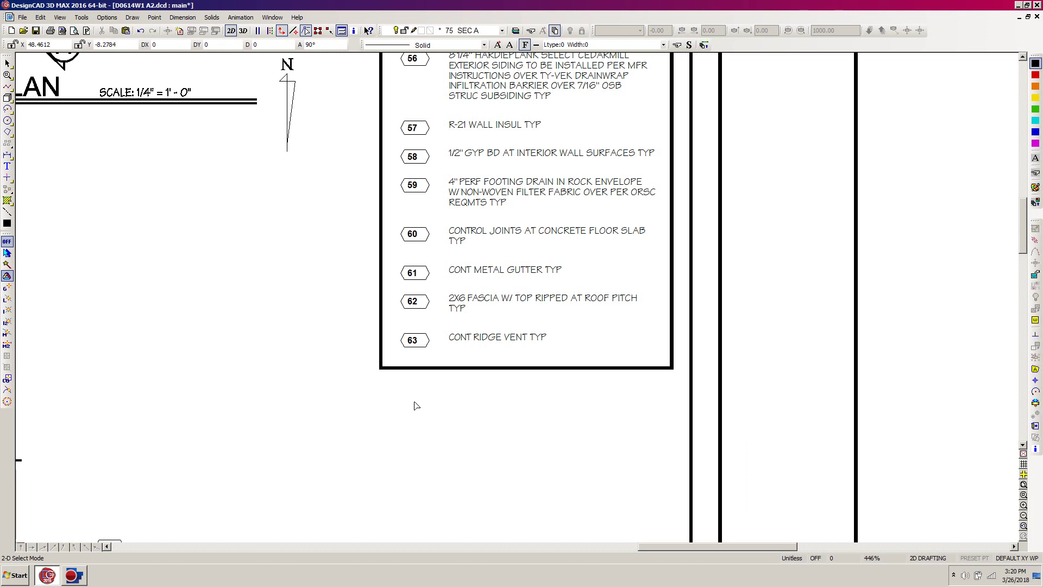
key(Home)
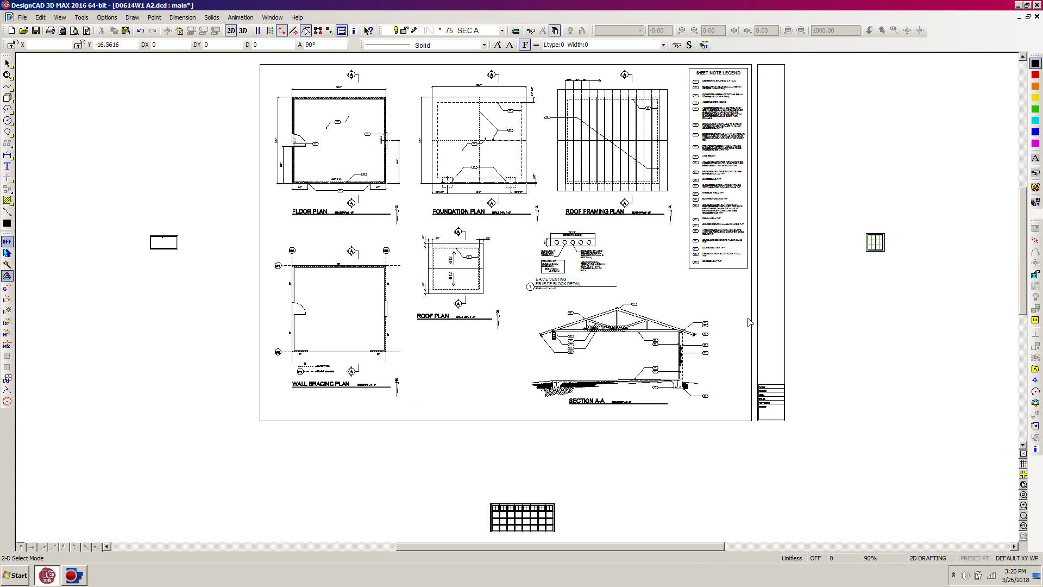
- Filter the layer list to Active Layers Only
key(l)
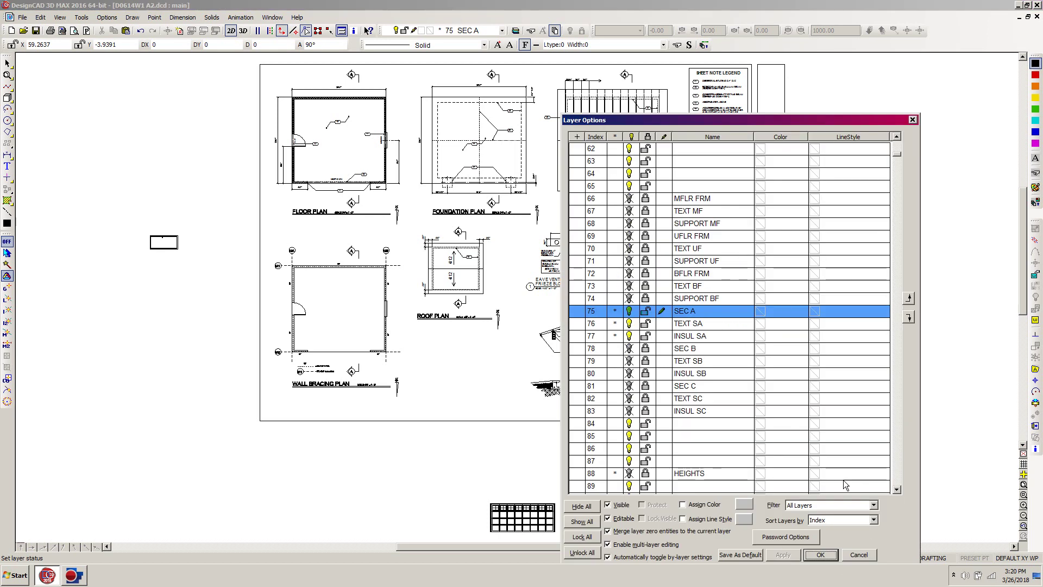
click(874, 506)
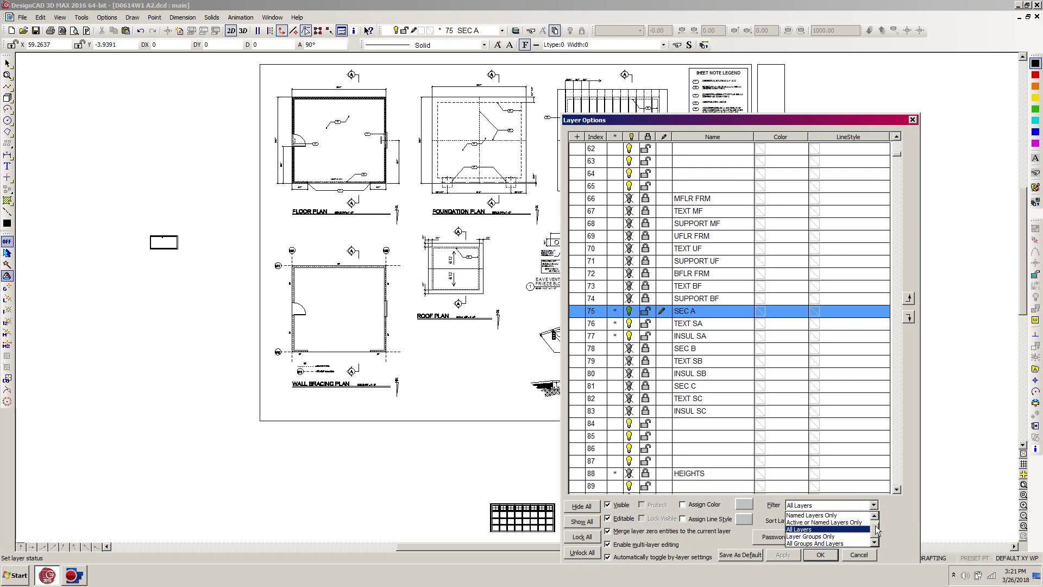
drag(875, 533, 877, 525)
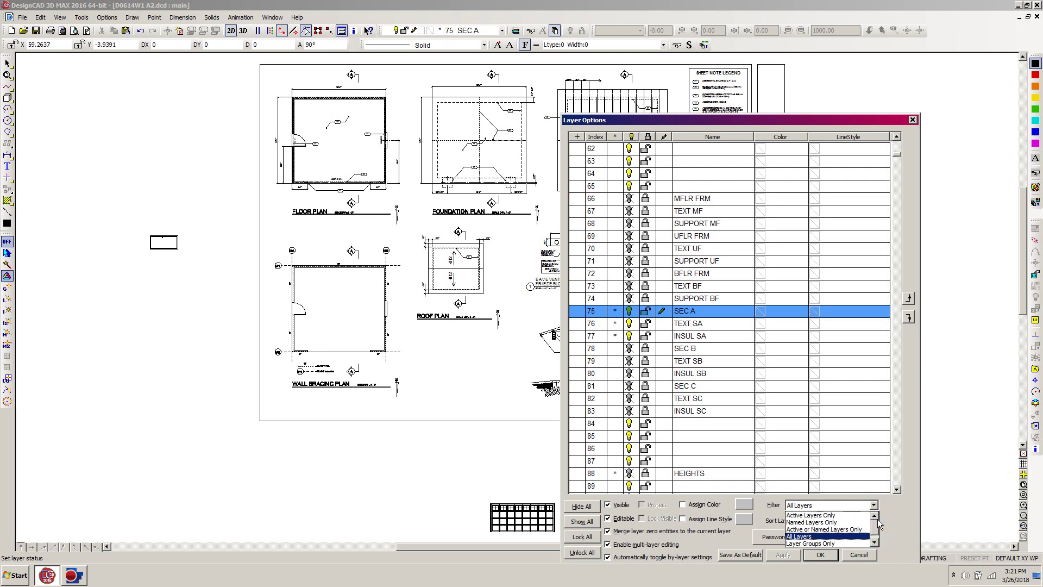
click(823, 516)
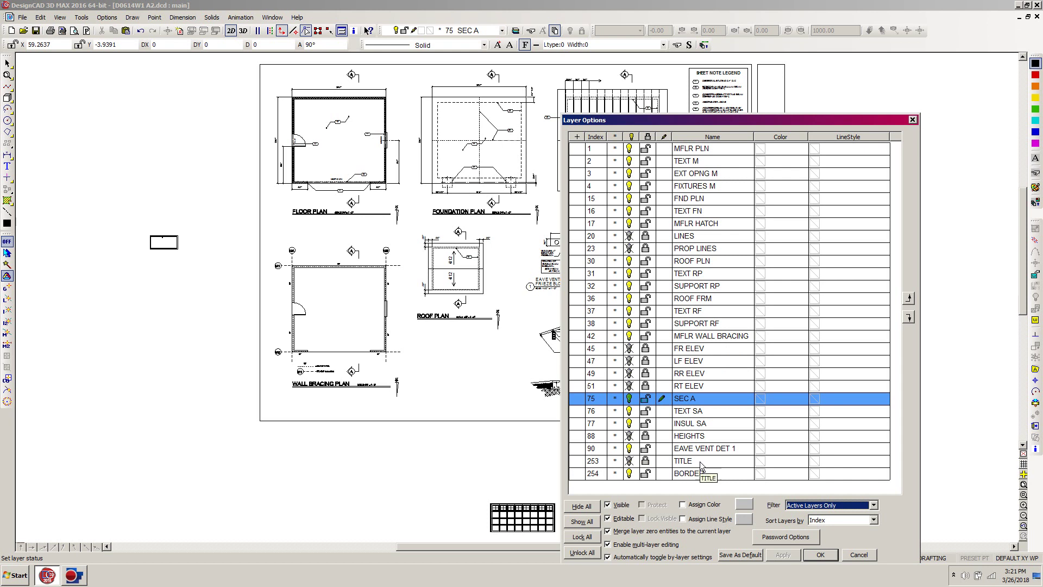
- Make the TITLE layer visible and editable, and save the drawing
click(646, 462)
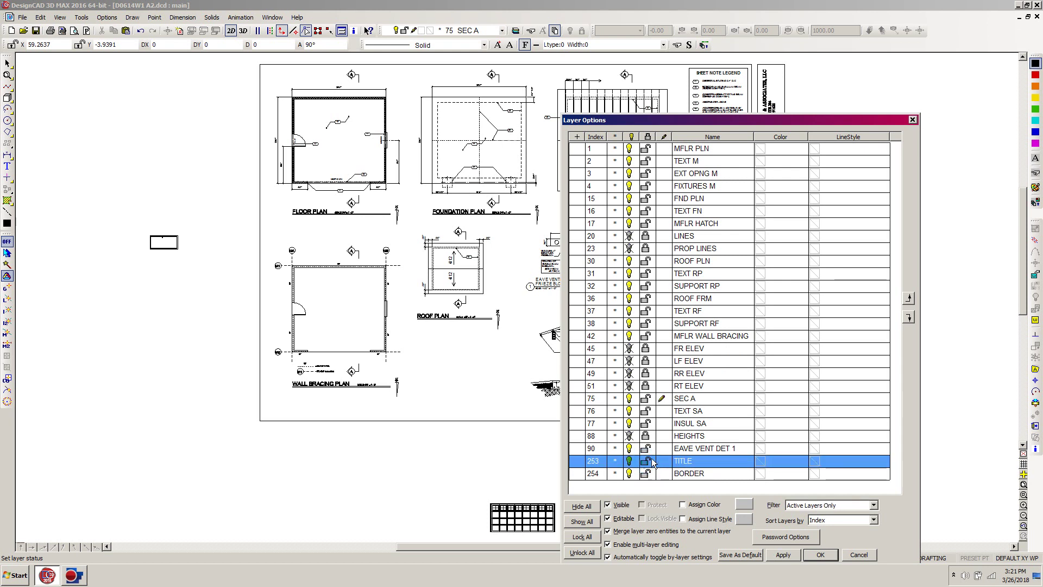
click(821, 554)
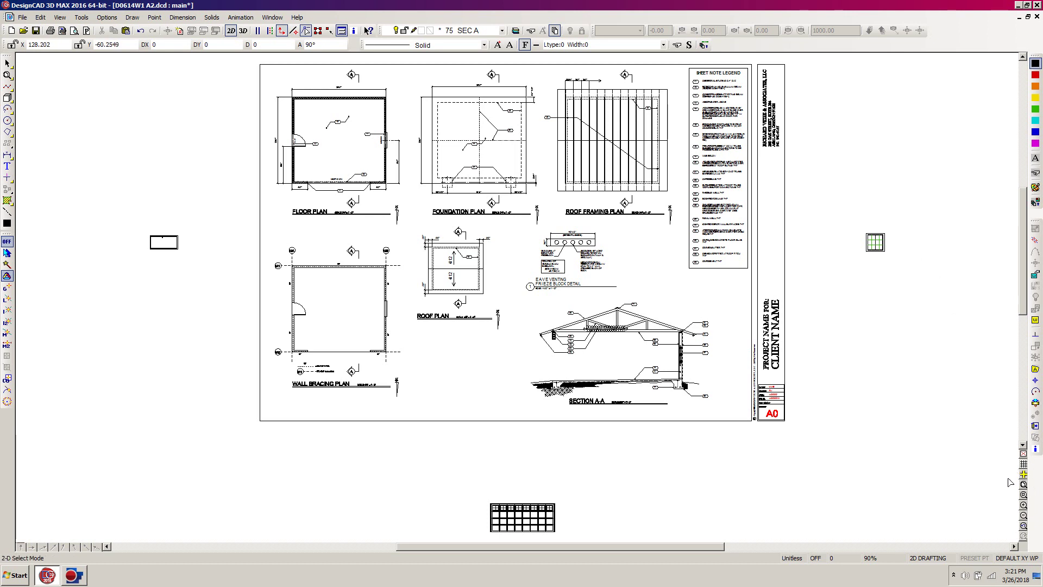
key(ctrl+s)
- Delete the layers LINES, PROP LINES, FR ELEV, LF ELEV, RR ELEV, RT ELEV and HEIGHTS
key(alt+l)
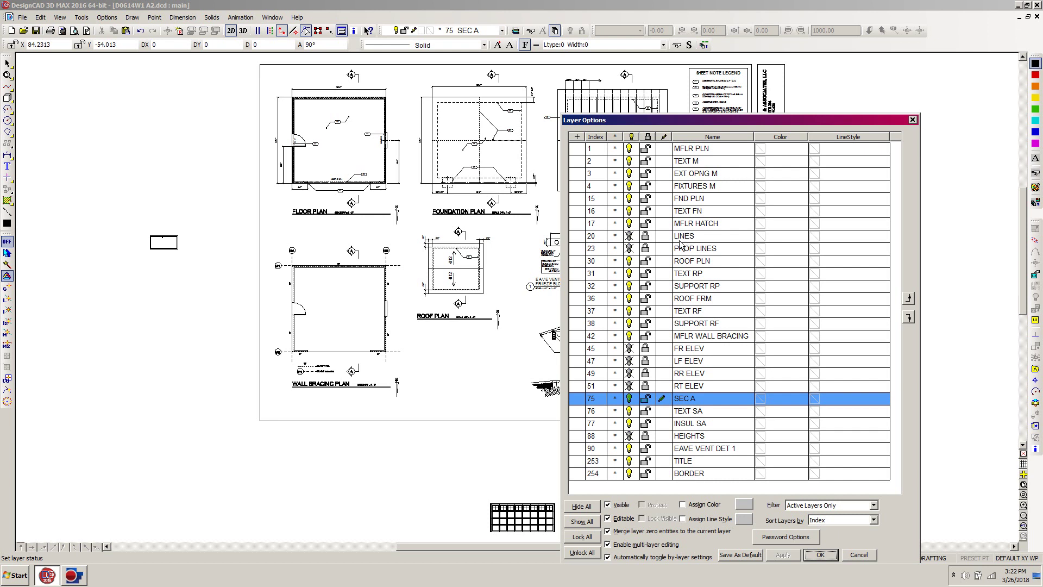
click(681, 241)
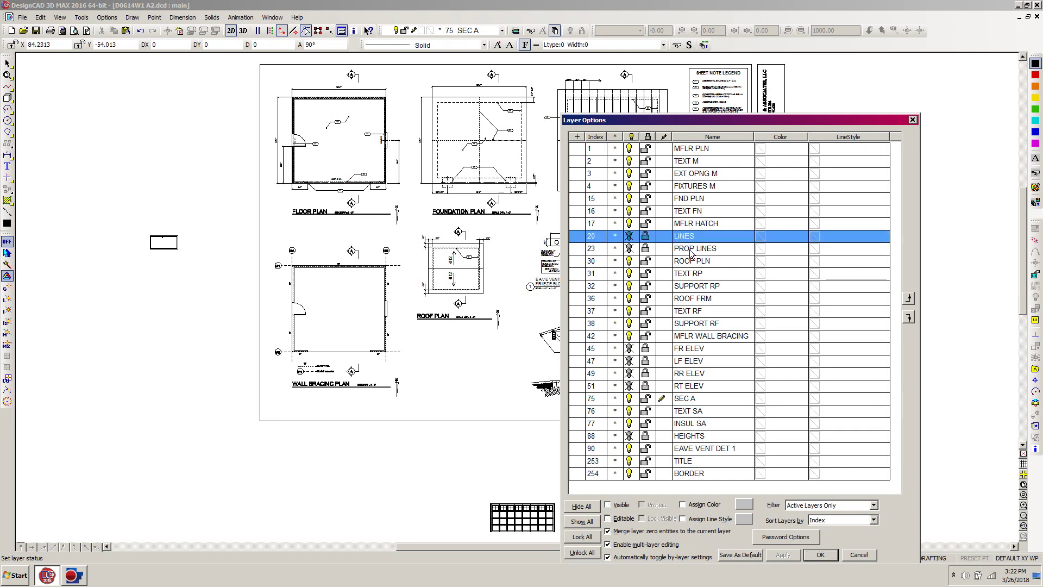
shift+click(691, 251)
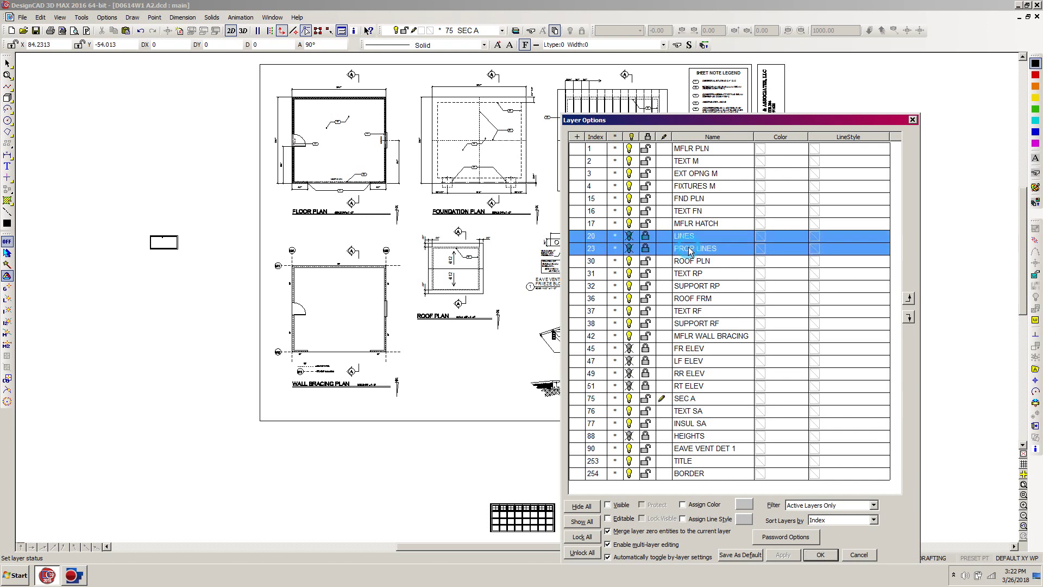
ctrl+click(691, 351)
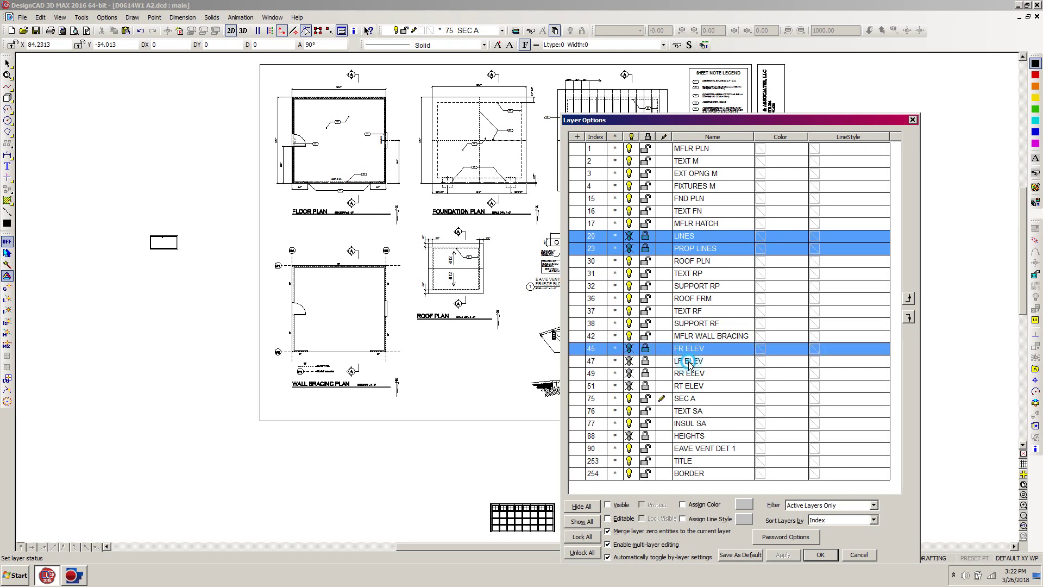
ctrl+click(689, 361)
ctrl+click(689, 373)
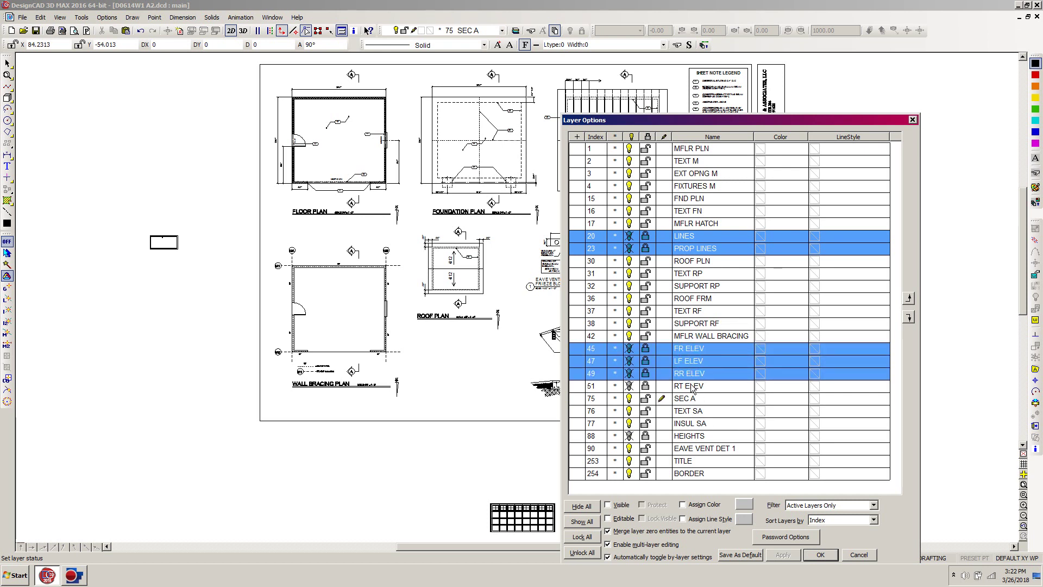
ctrl+click(688, 387)
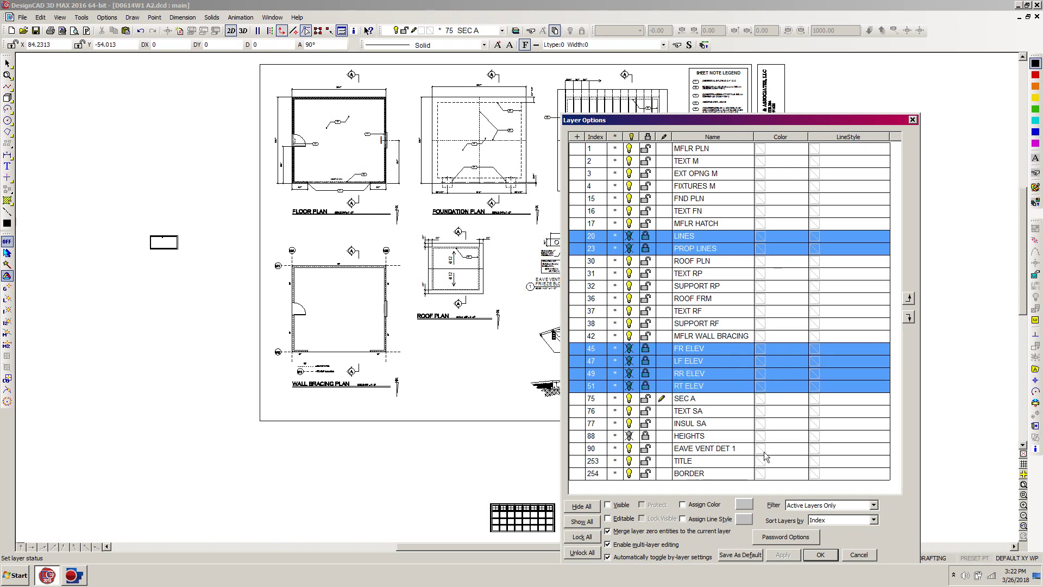
ctrl+click(689, 437)
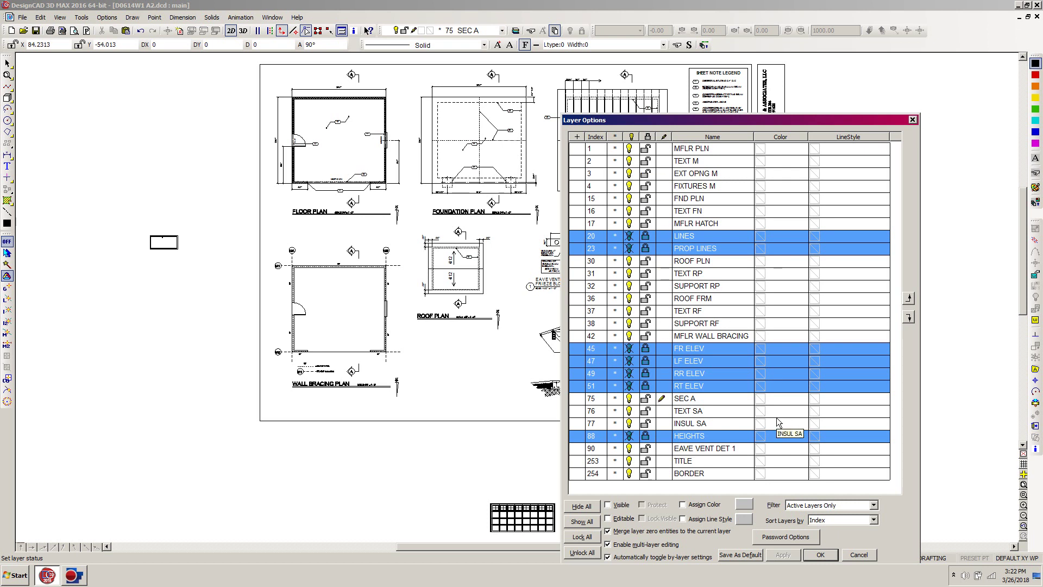
right_click(709, 356)
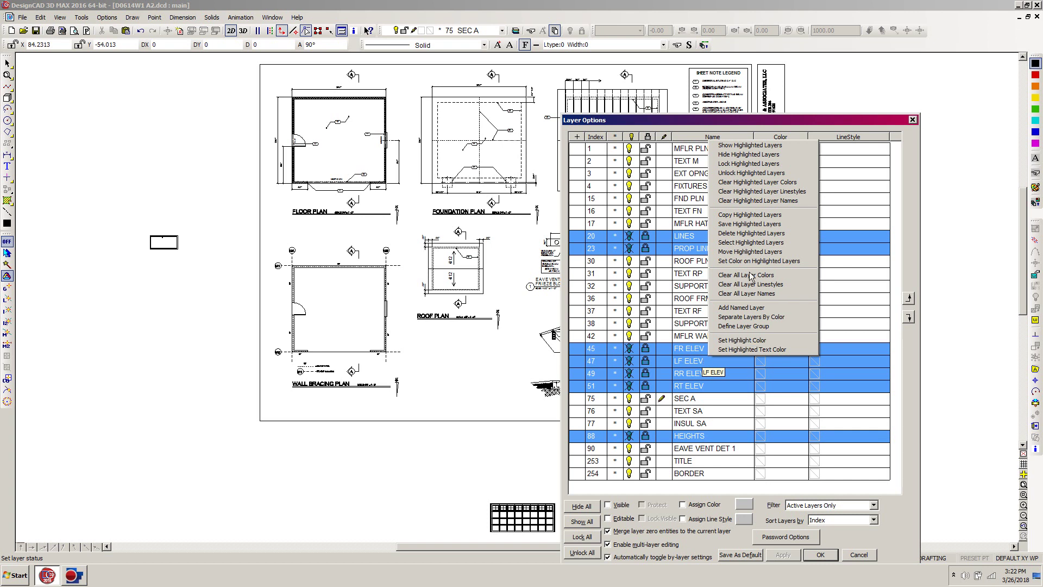
click(736, 237)
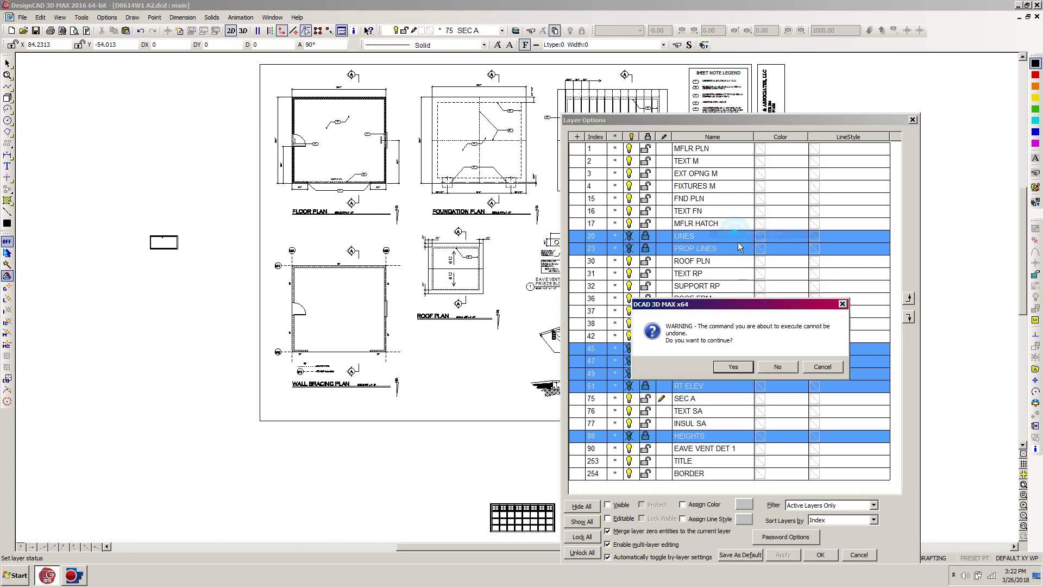
click(728, 367)
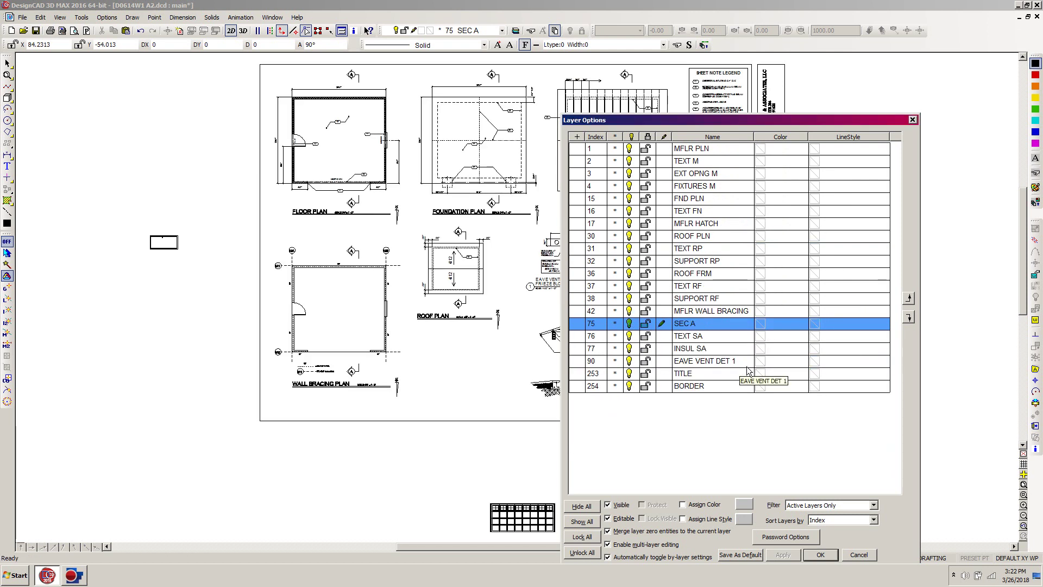
click(821, 555)
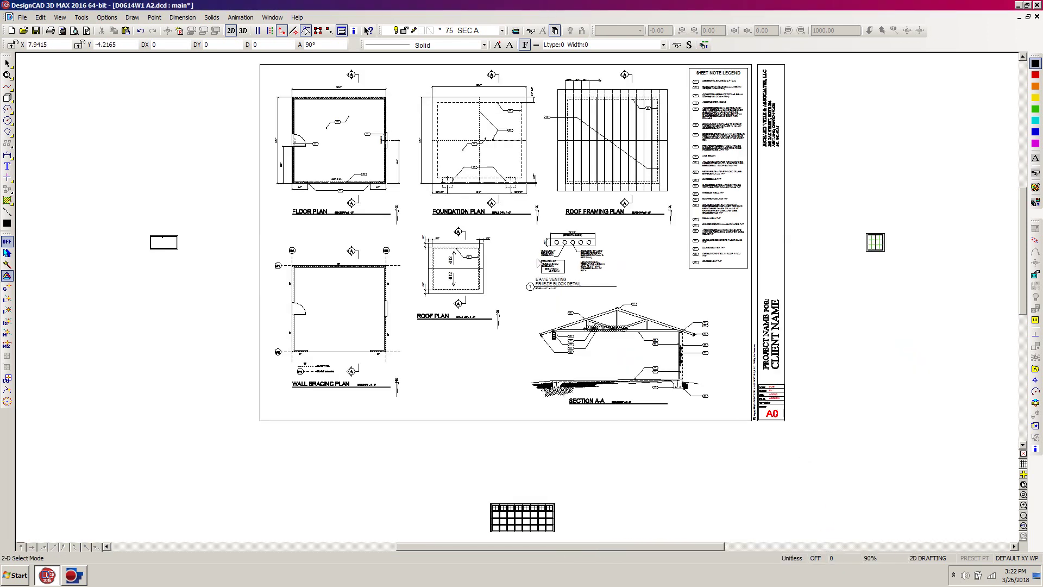
- Delete the three leftover objects outside the sheet: beyond the title block, below the sheet, and beside the wall bracing plan
scroll(533, 259, down, 1)
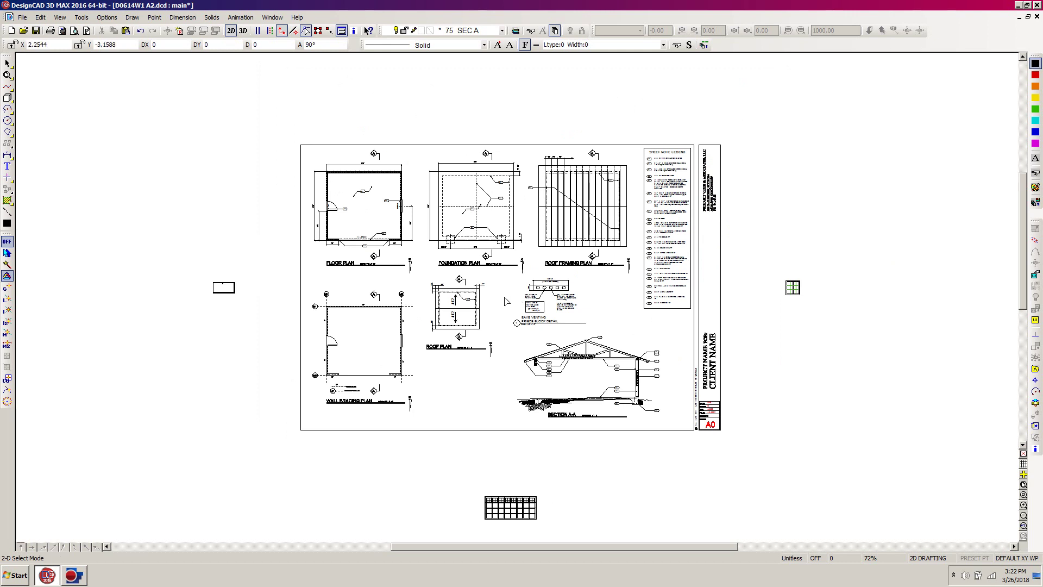
scroll(565, 299, down, 1)
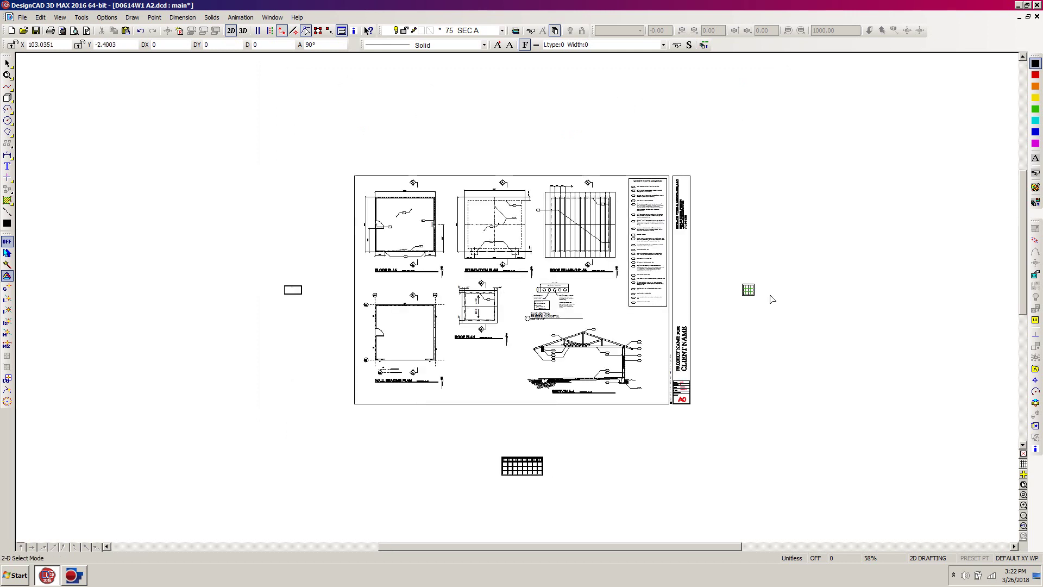
drag(791, 239, 710, 353)
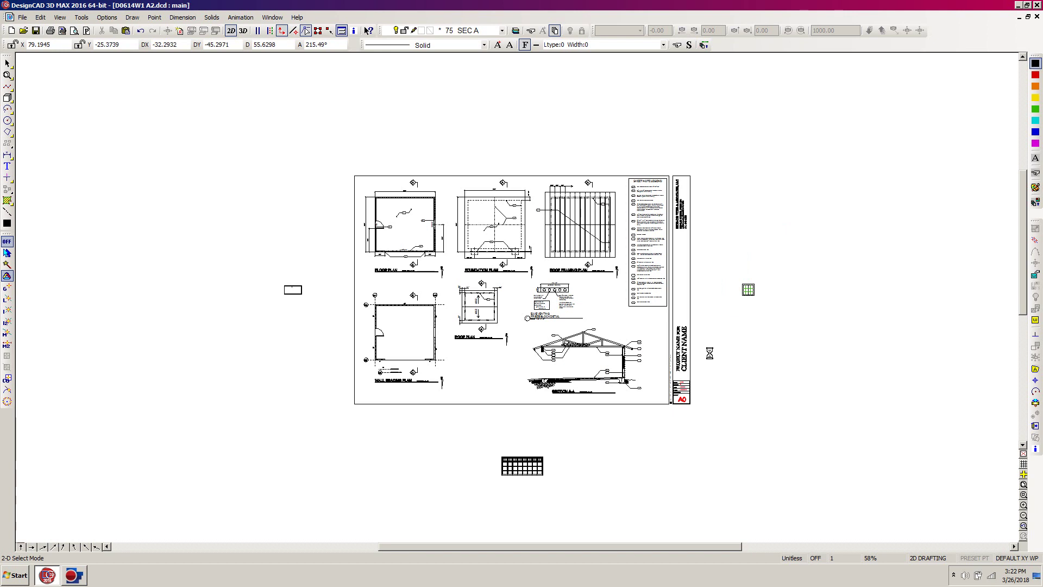
click(704, 355)
drag(602, 433, 474, 506)
key(Delete)
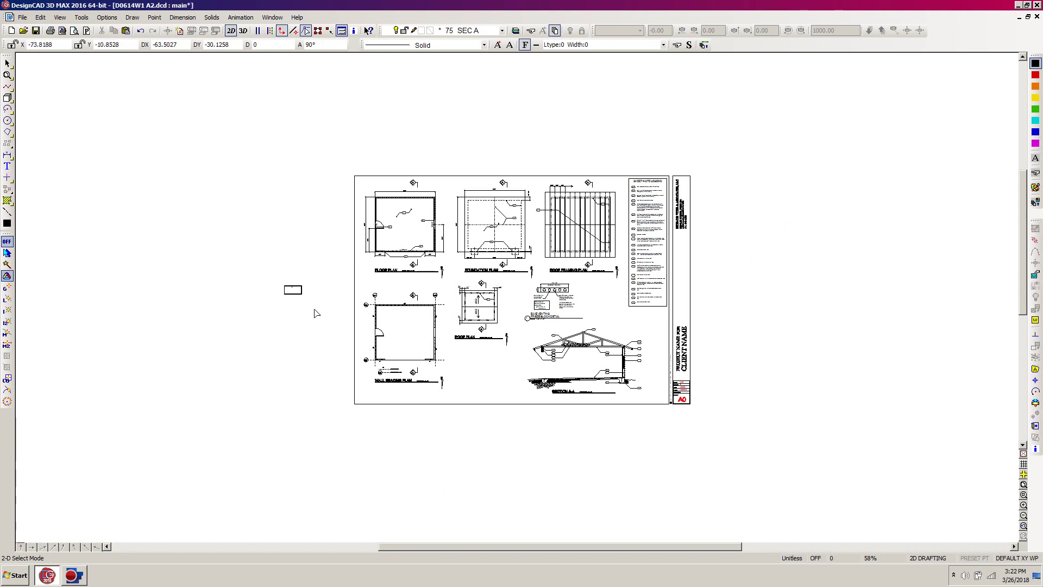
drag(223, 239, 329, 343)
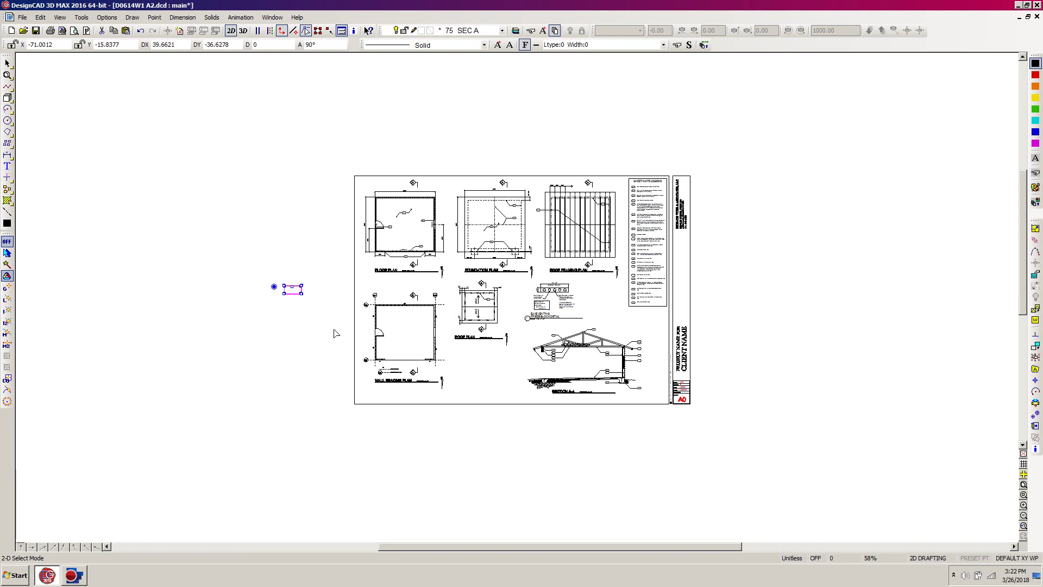
key(Delete)
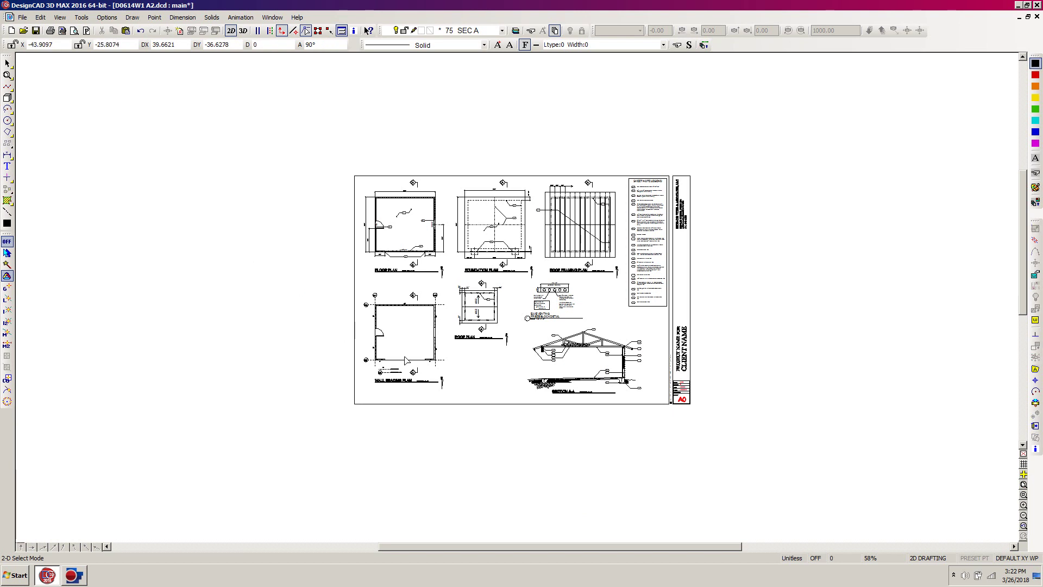
- Set the year in the copyright line beside the title block to 2018
key(F6)
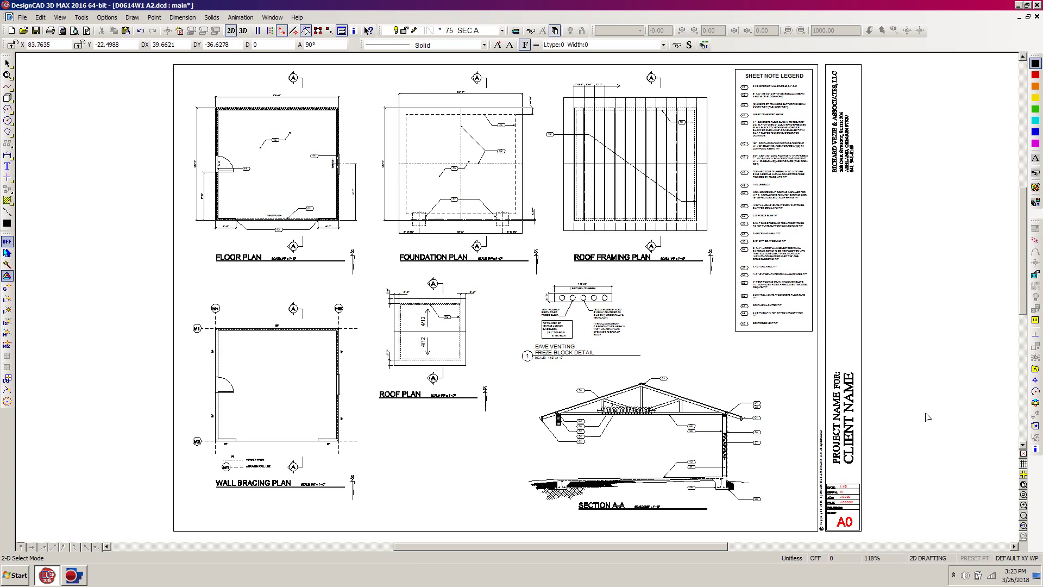
key(z)
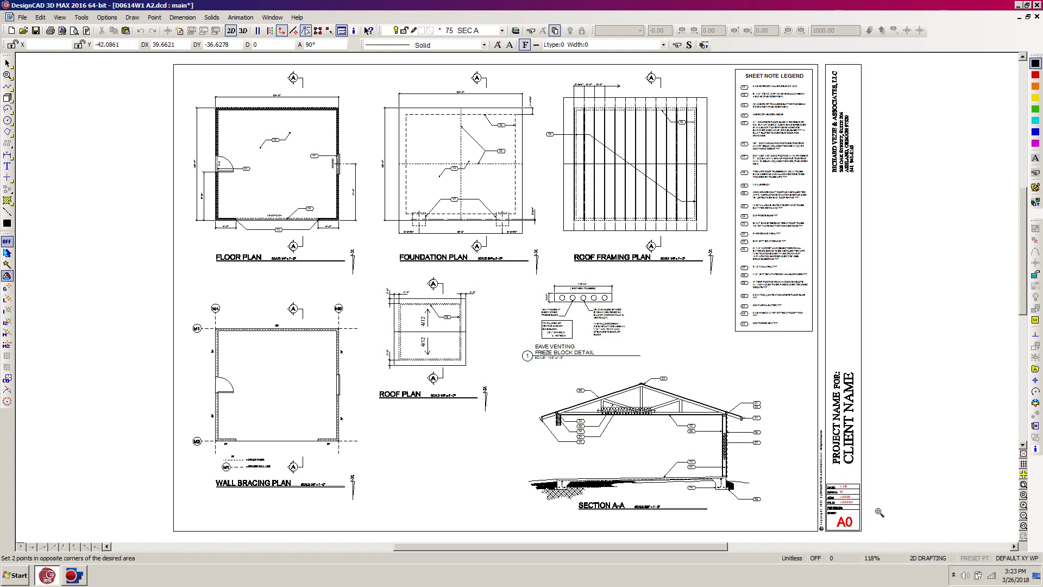
click(907, 443)
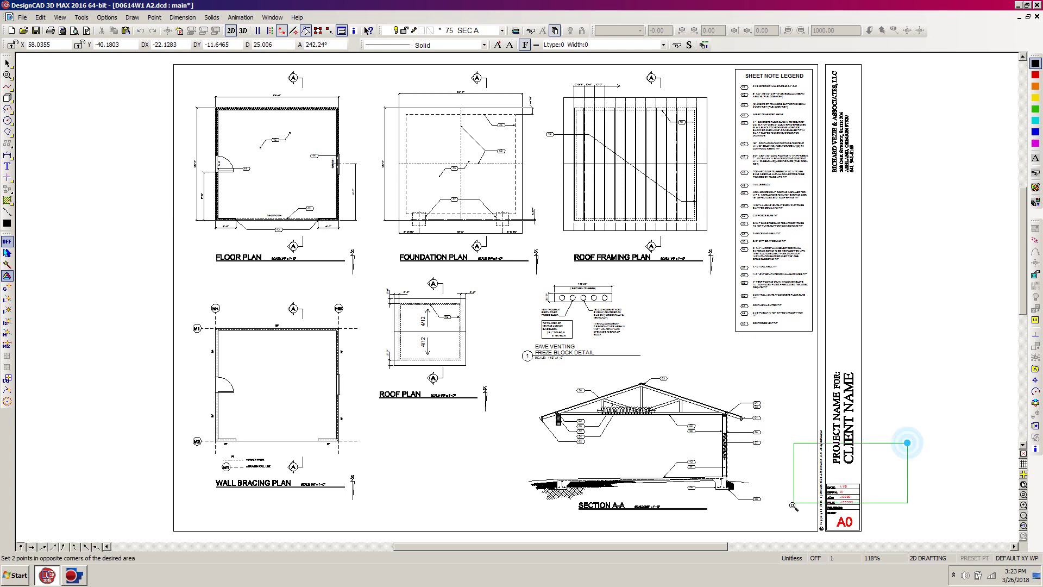
click(792, 532)
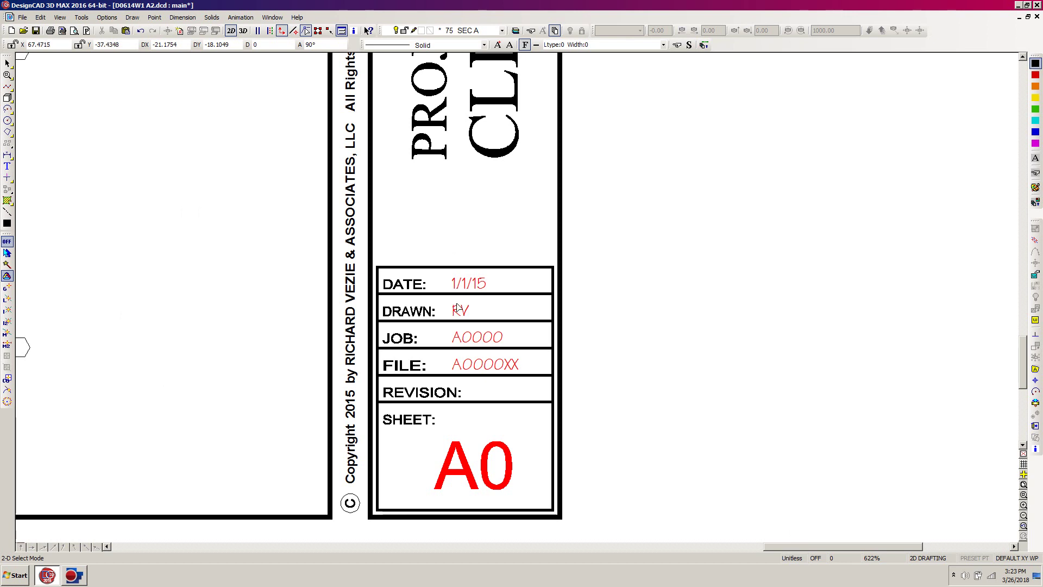
click(358, 478)
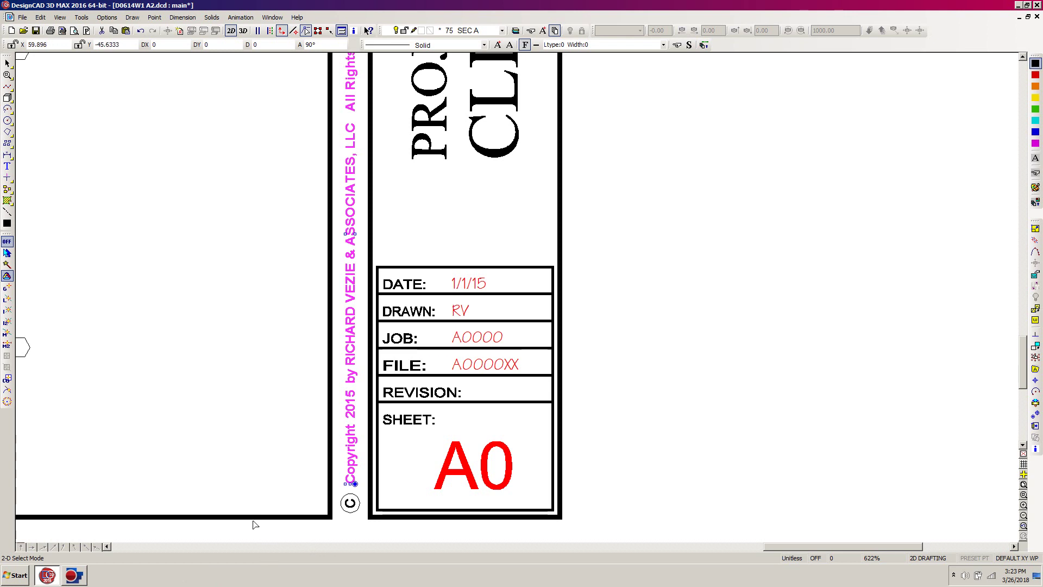
click(1035, 449)
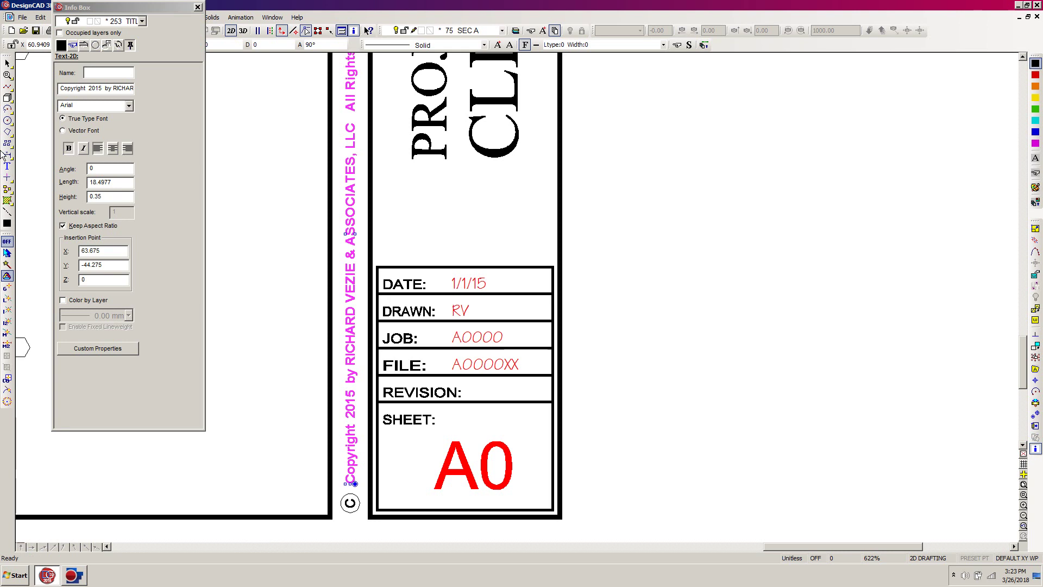
click(102, 88)
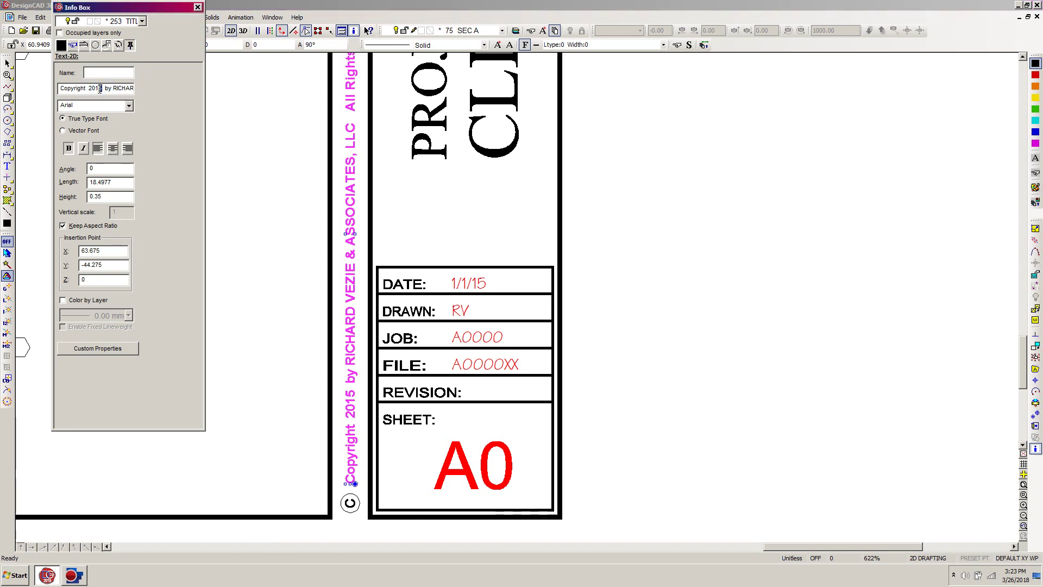
text(8)
key(Tab)
- Set the title block's DATE entry to 3/26/18 and color it black
click(457, 294)
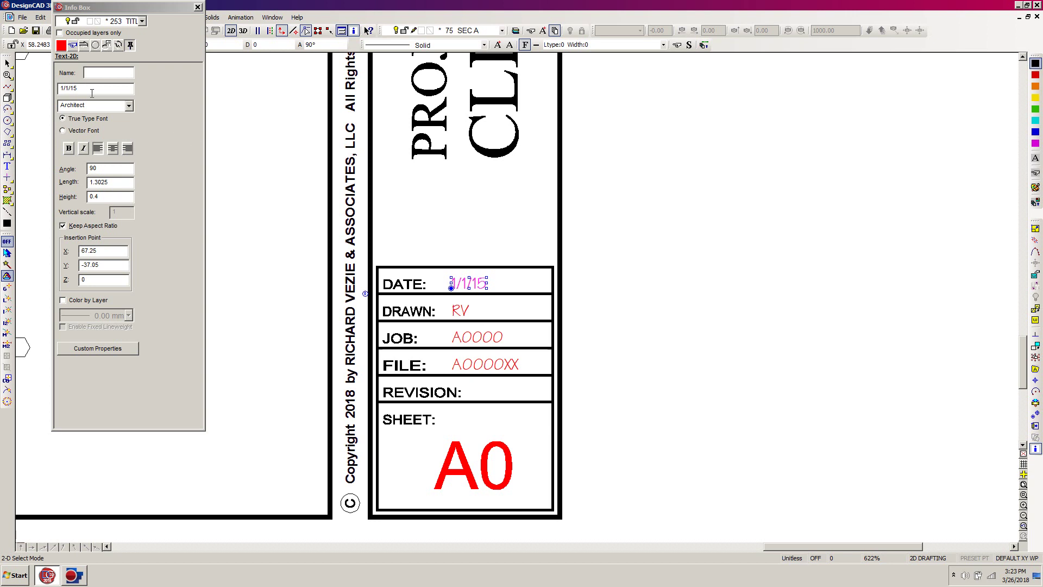
drag(87, 87, 57, 88)
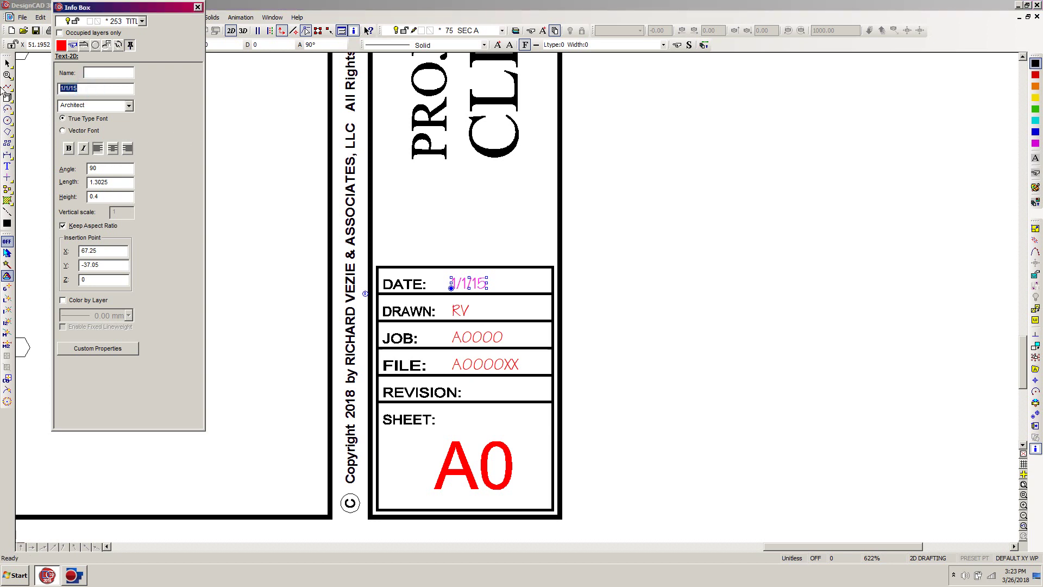
text(3/26/18)
key(Tab)
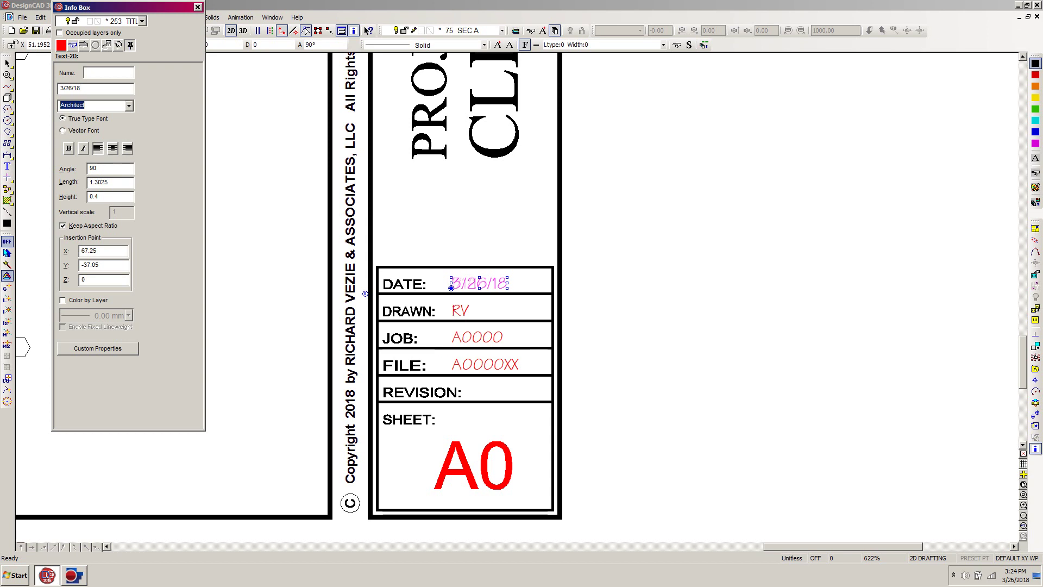
click(1037, 65)
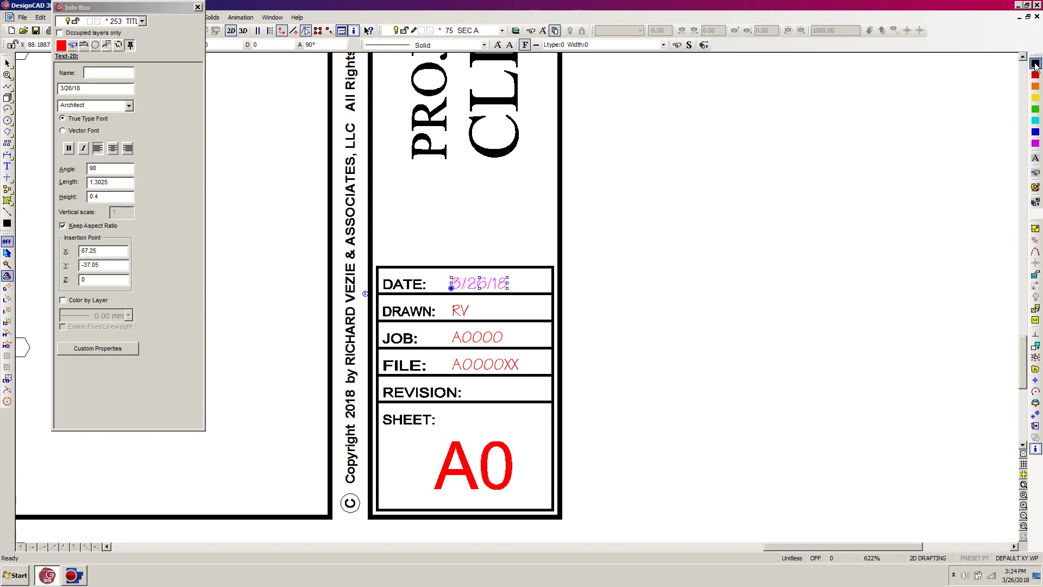
click(1036, 158)
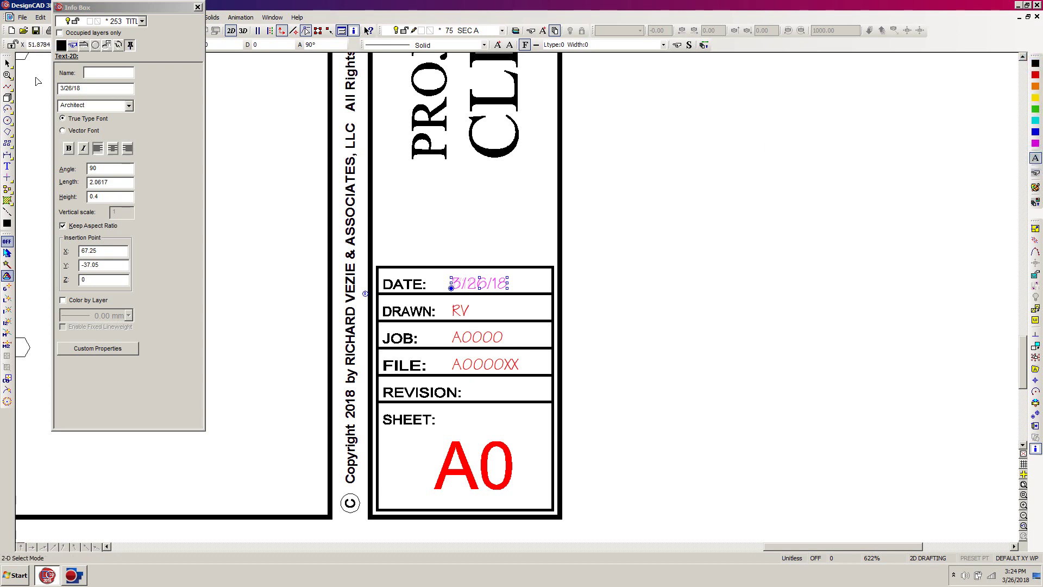
drag(111, 10, 124, 79)
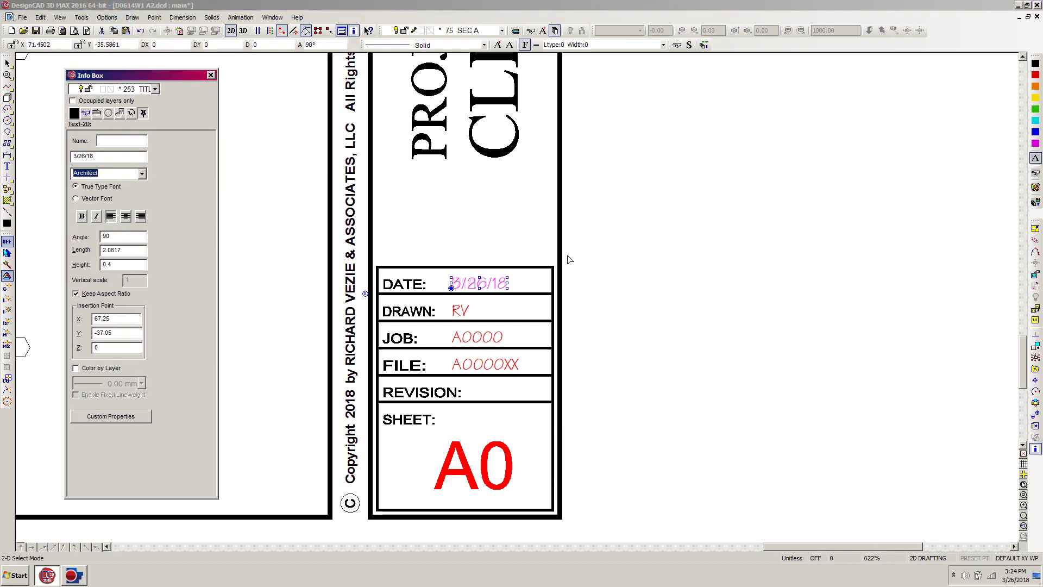
- Color the title block's DRAWN initials black, and set the JOB entry to D0614 in black
click(461, 320)
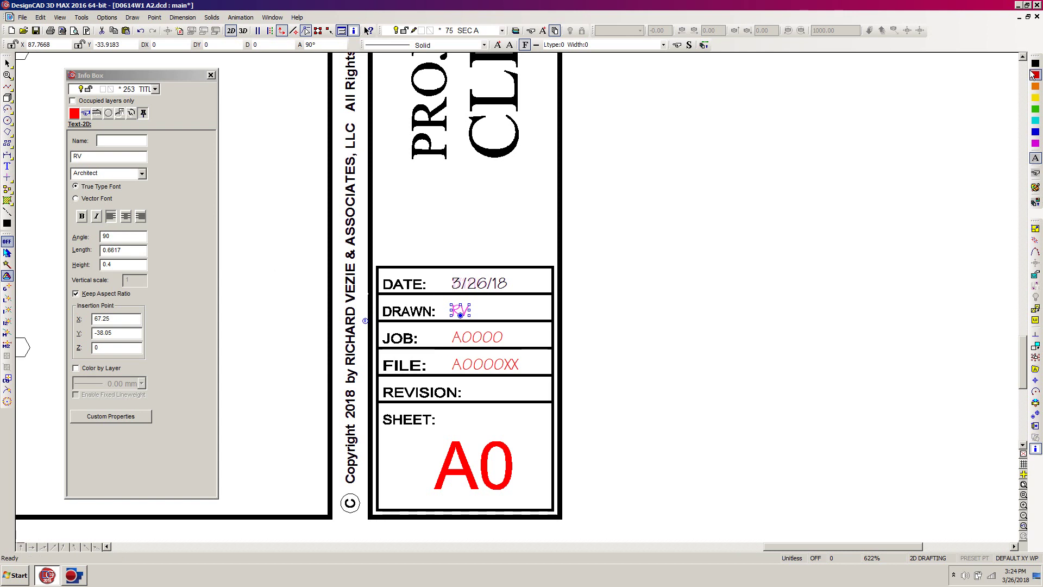
click(1036, 159)
click(503, 339)
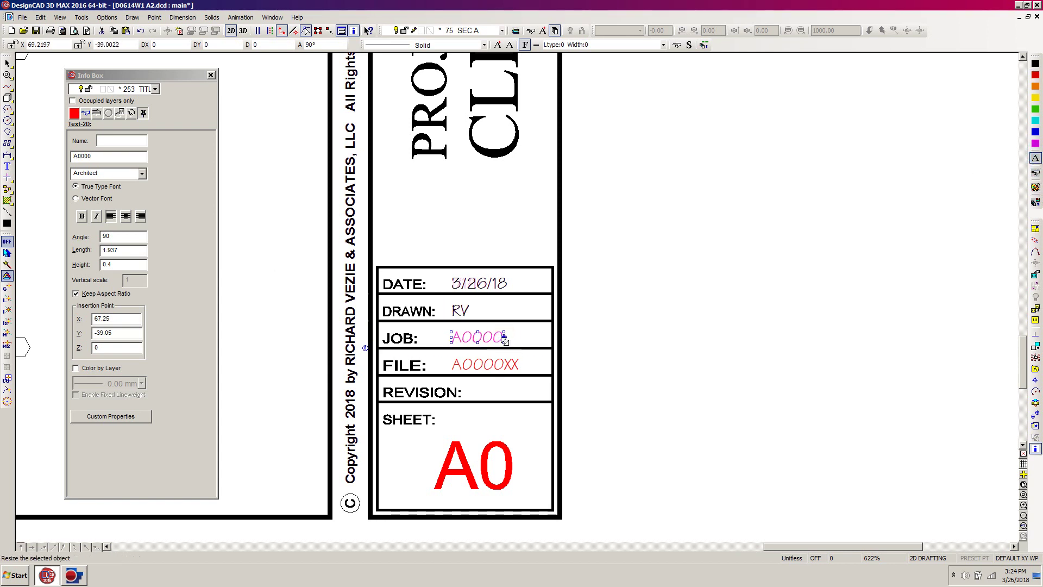
double_click(109, 156)
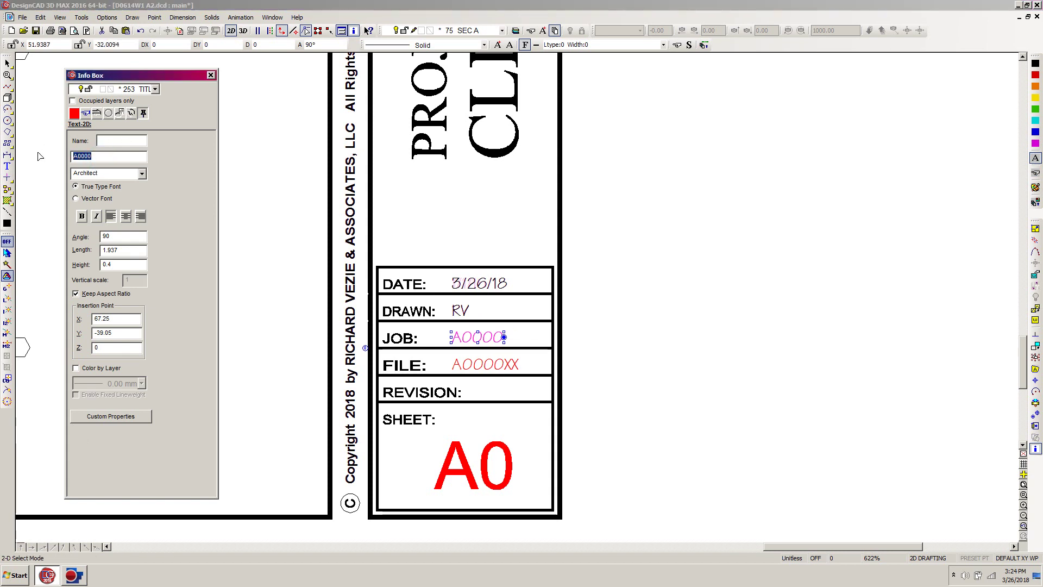
text(D0614)
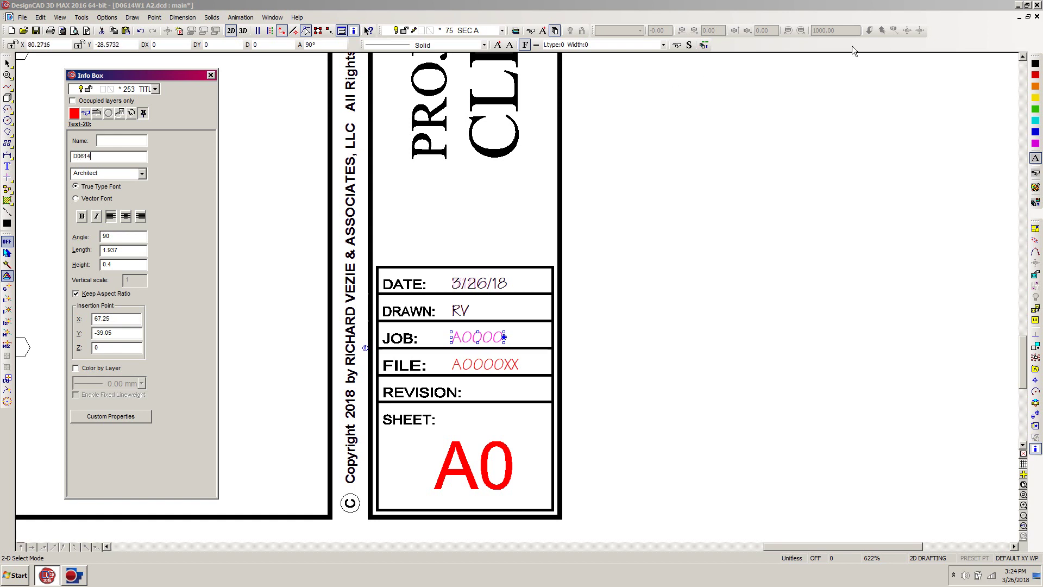
click(1035, 159)
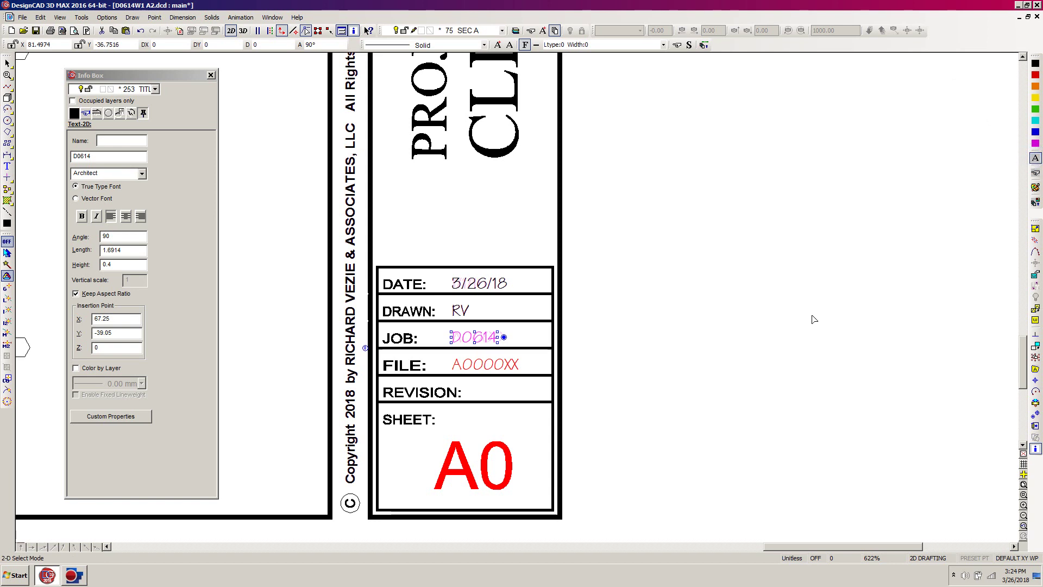
- Set the title block's FILE entry to D0614W1A2 and color it black
click(511, 367)
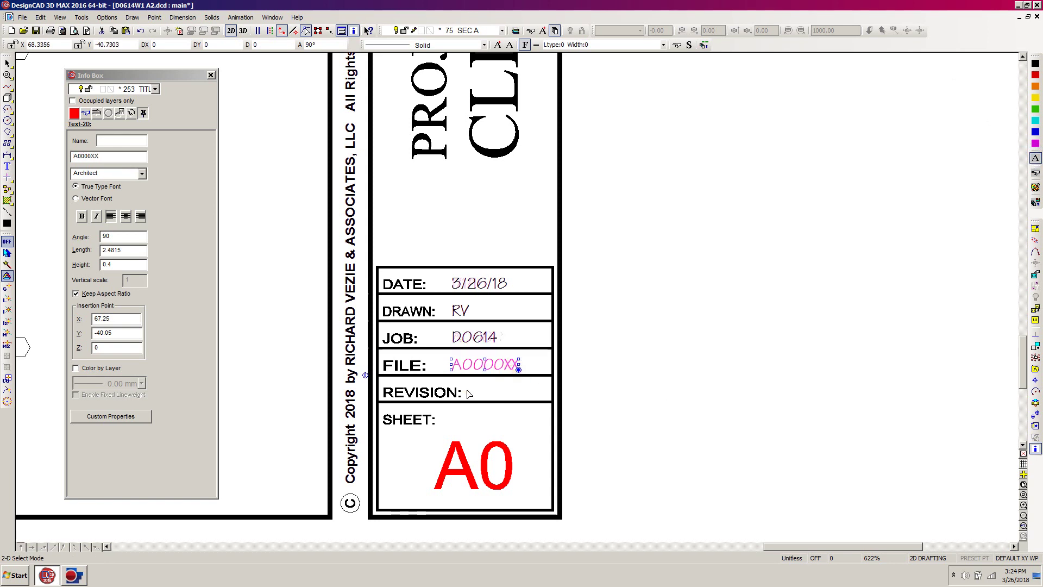
double_click(120, 157)
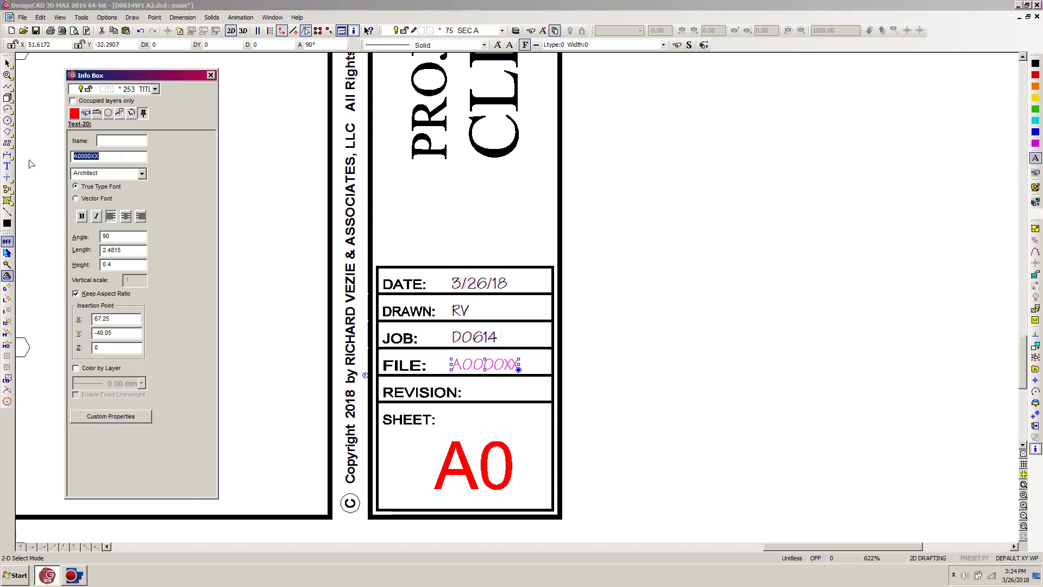
text(D0614)
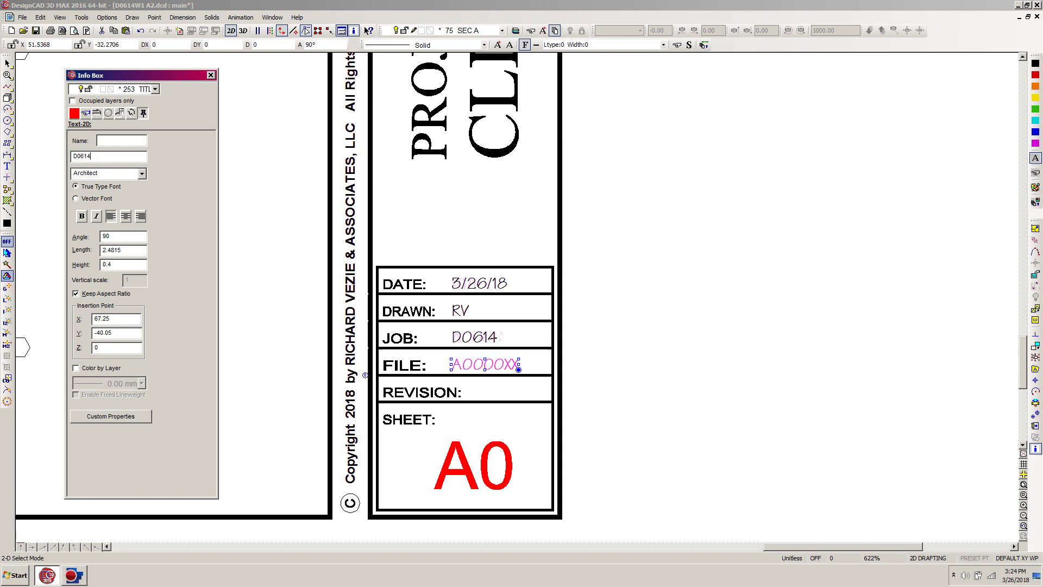
text(W1A2)
click(1036, 158)
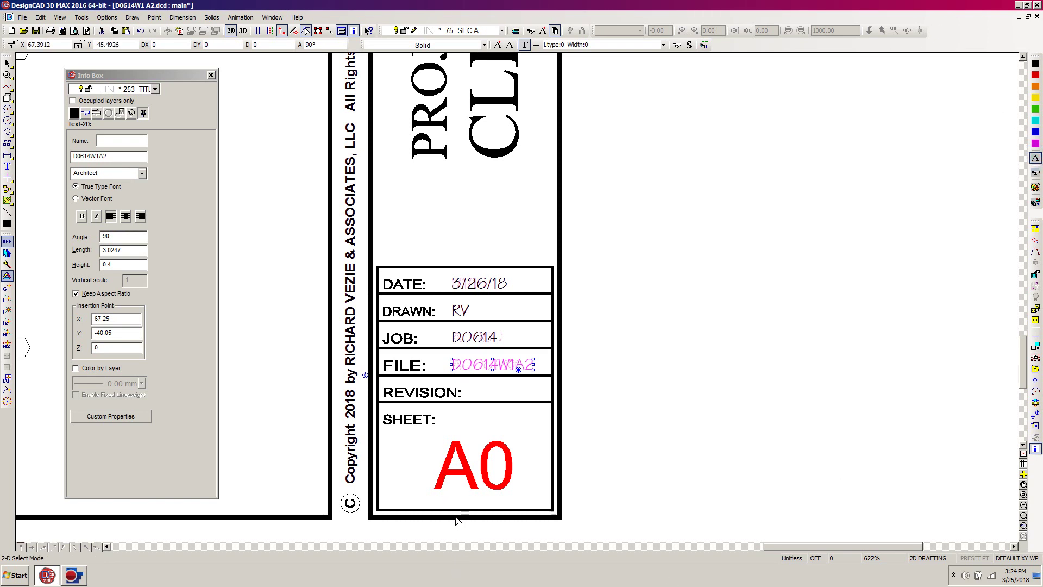
- Change the large sheet number in the title block to A2 and color it black
click(434, 485)
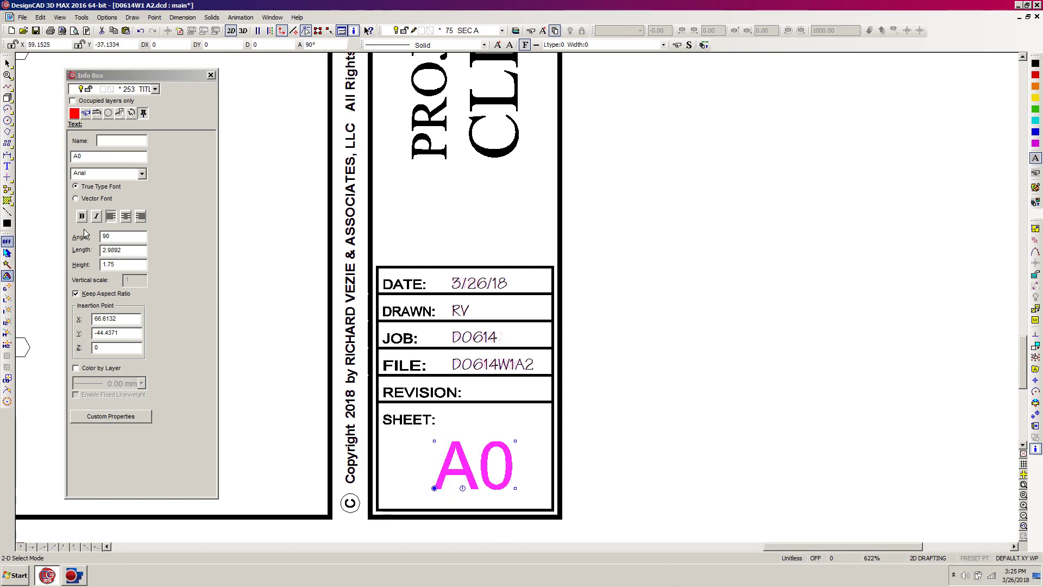
drag(85, 156, 76, 159)
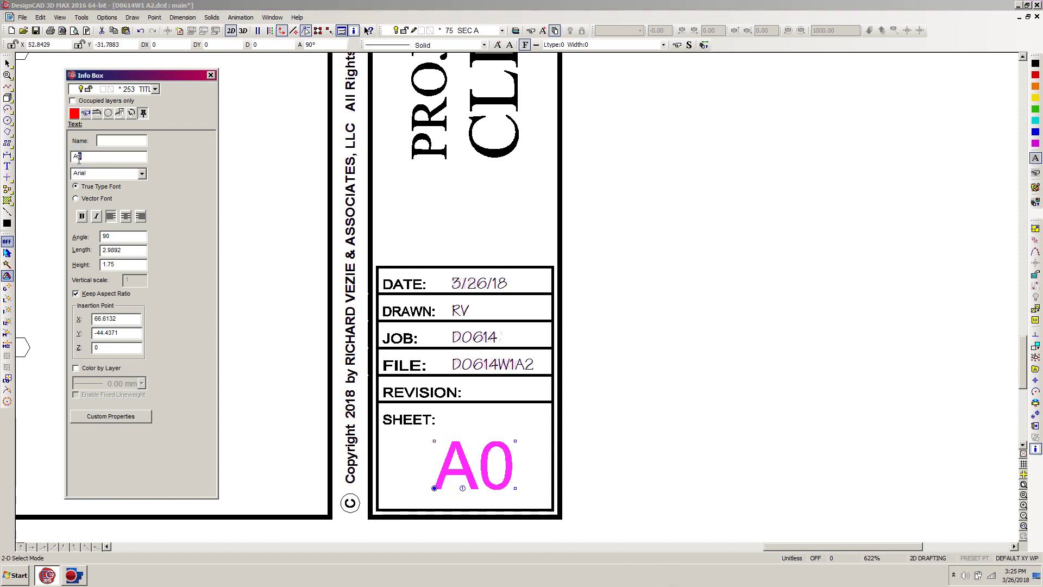
text(2)
click(1034, 159)
click(857, 158)
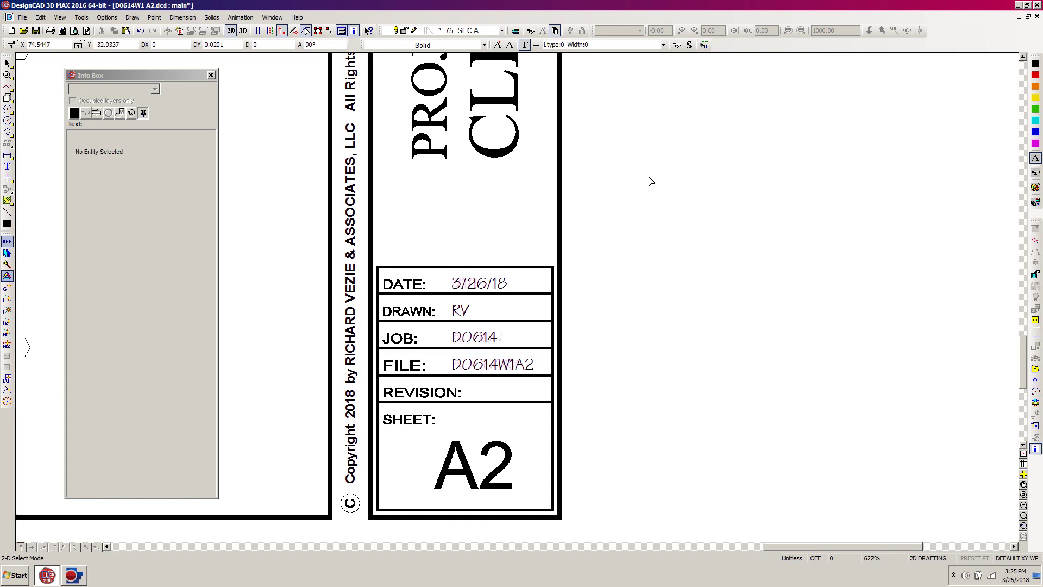
- Draw a red two-segment guide line from the end of PROJECT NAME, out beyond the title block, and back to the start of FOR:
scroll(649, 179, down, 2)
scroll(519, 302, down, 1)
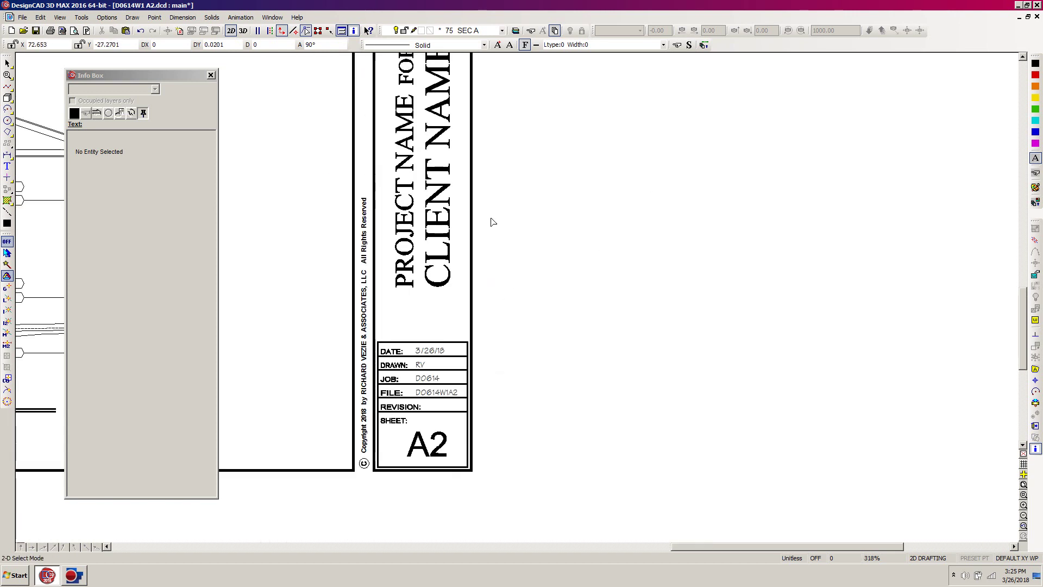
scroll(489, 223, down, 1)
scroll(519, 297, down, 1)
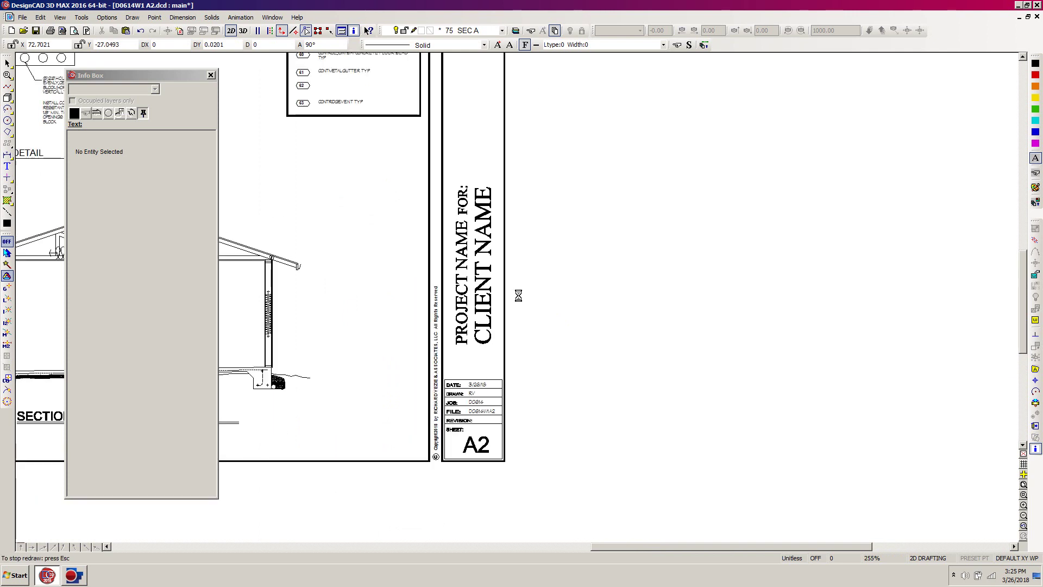
scroll(518, 298, down, 1)
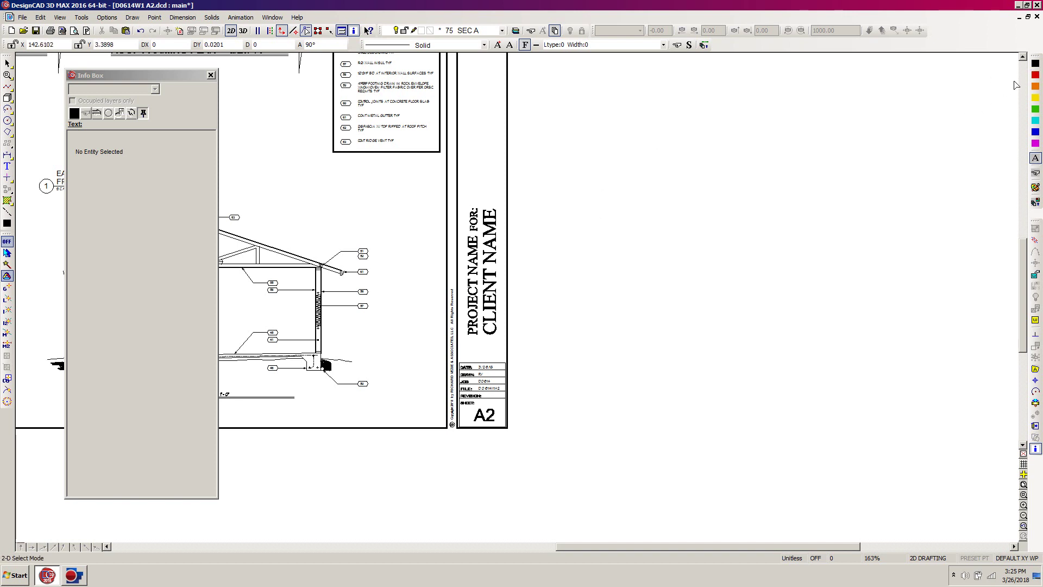
click(1035, 75)
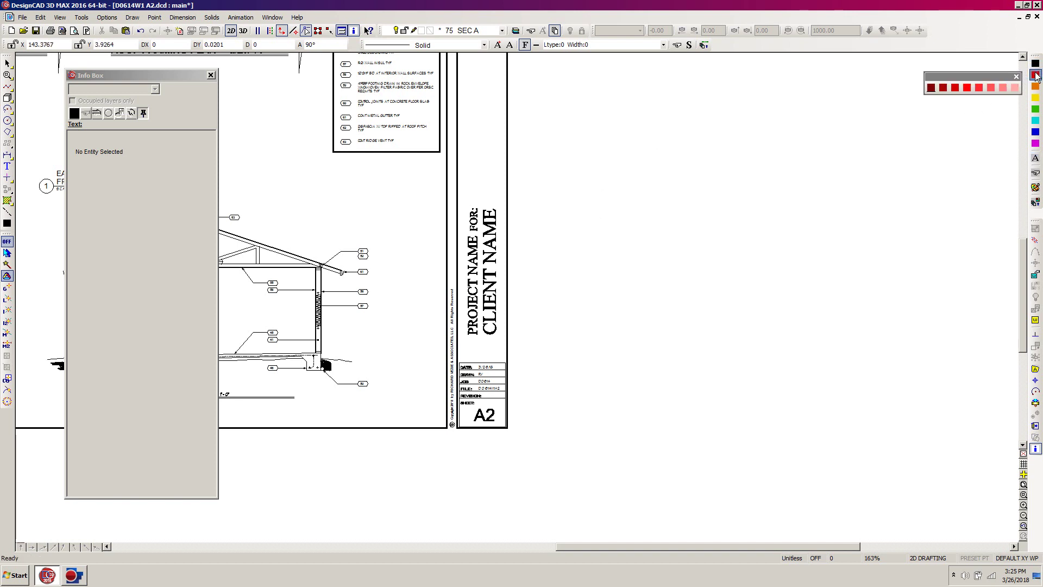
click(967, 88)
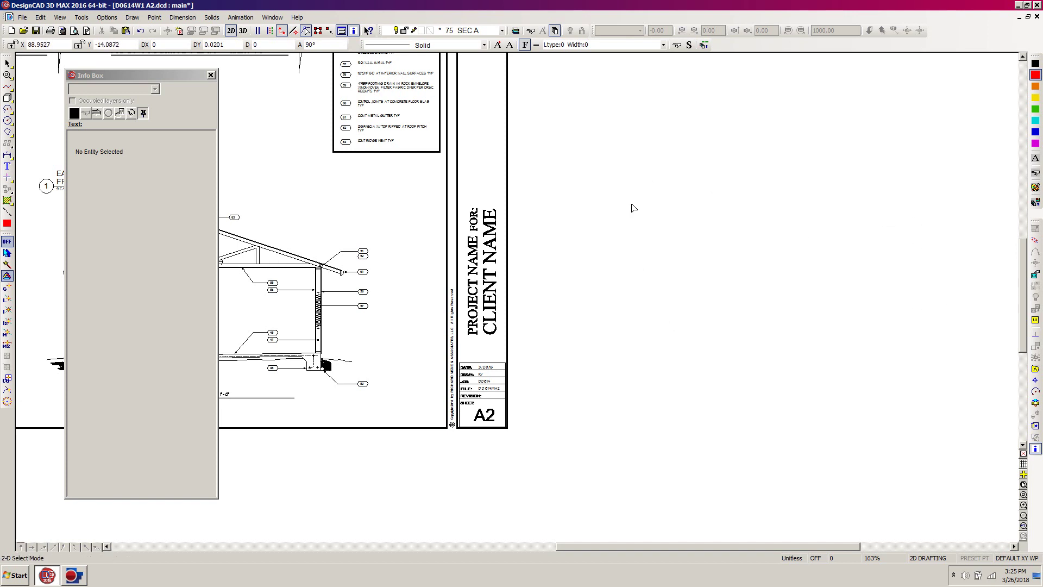
key(l)
click(476, 236)
key(o)
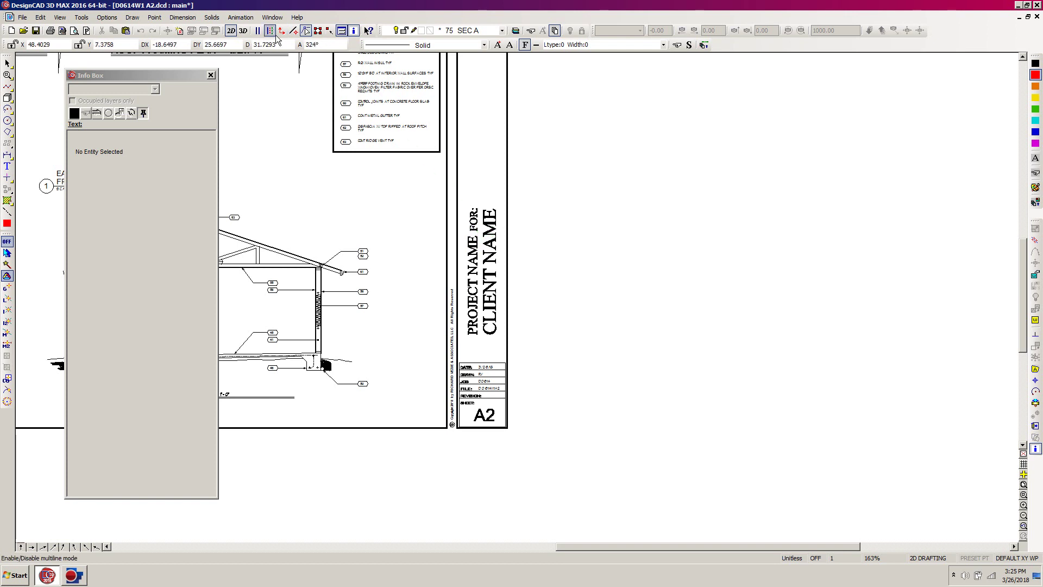
click(599, 229)
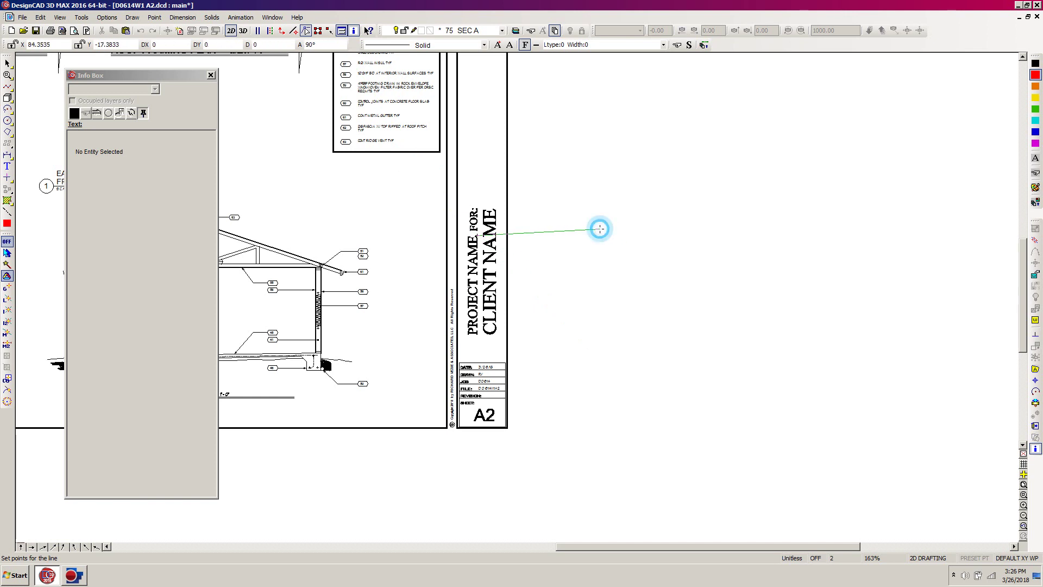
click(478, 231)
key(Return)
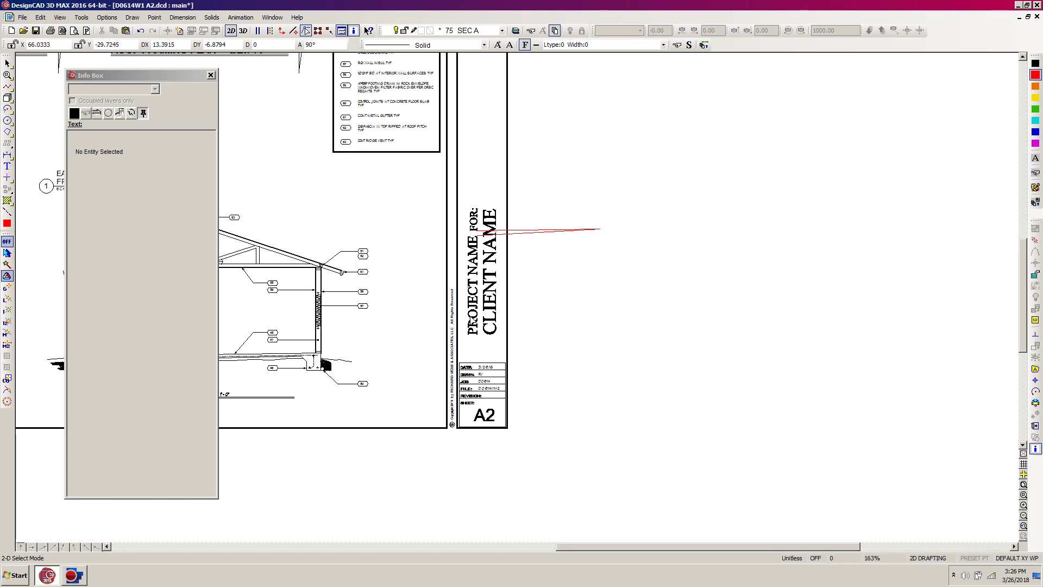
- Change the PROJECT NAME text in the title block to GARAGE DESIGN
click(472, 320)
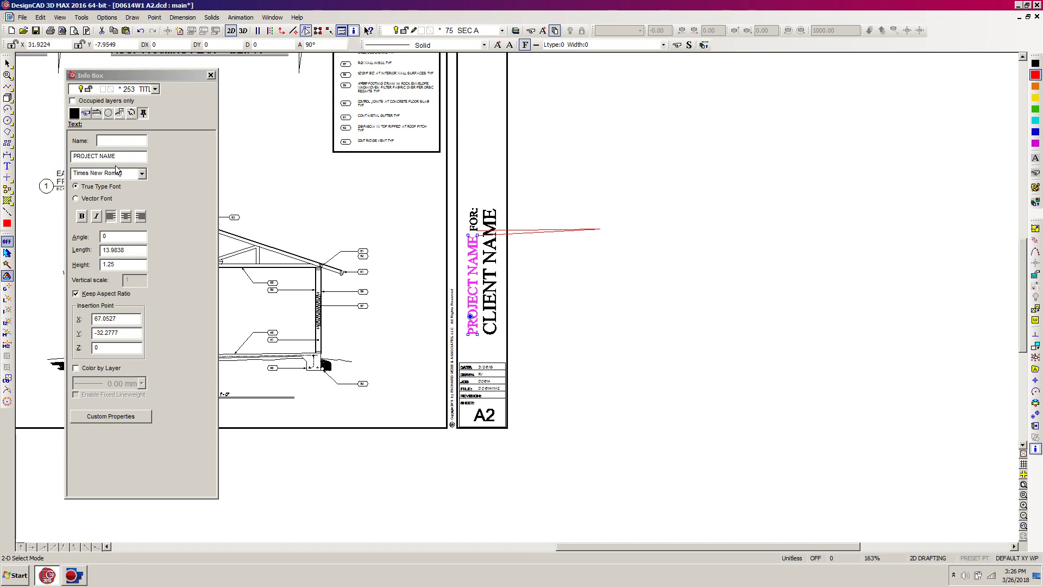
drag(122, 157, 57, 156)
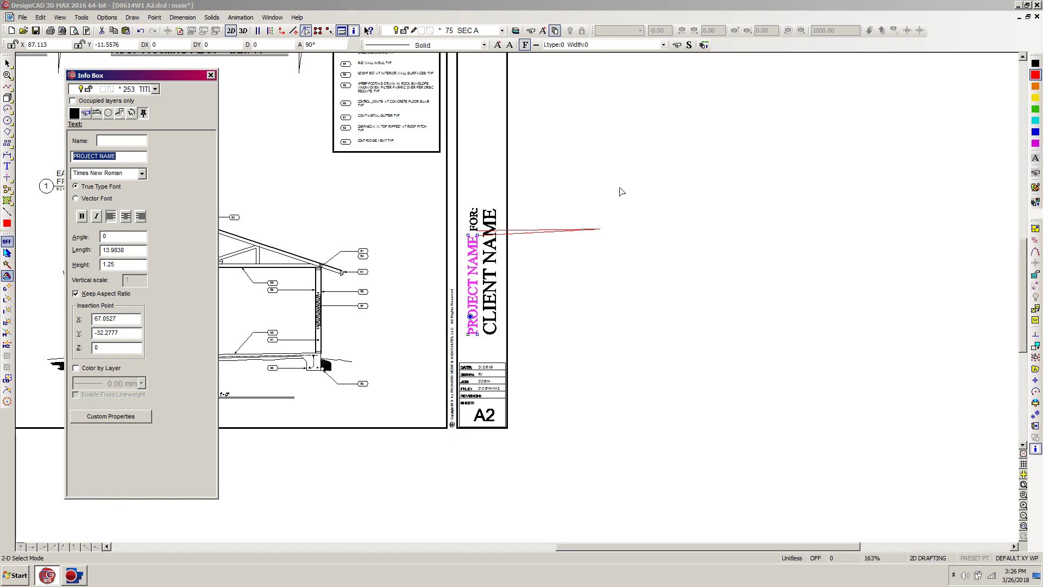
text(GARAG)
text(E DESIGN)
key(Tab)
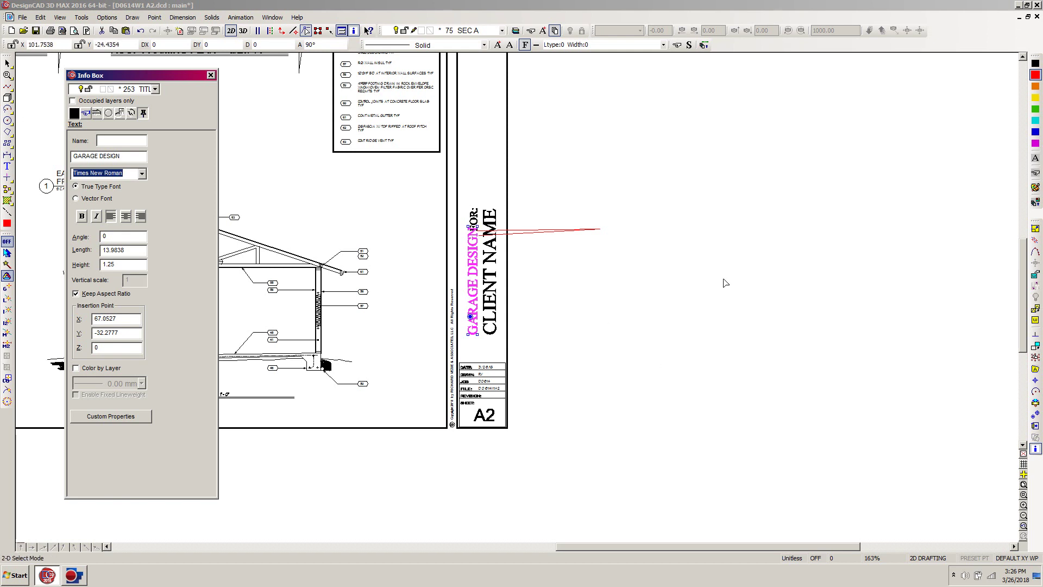
click(750, 262)
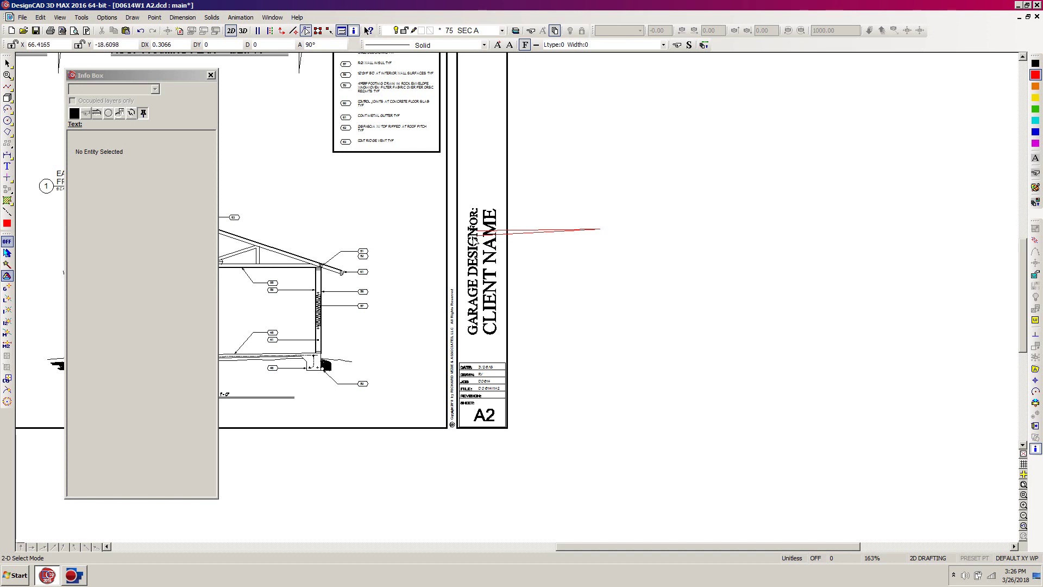
- Move FOR: together with its red guide line to the end of GARAGE DESIGN, and delete the guide line
click(474, 233)
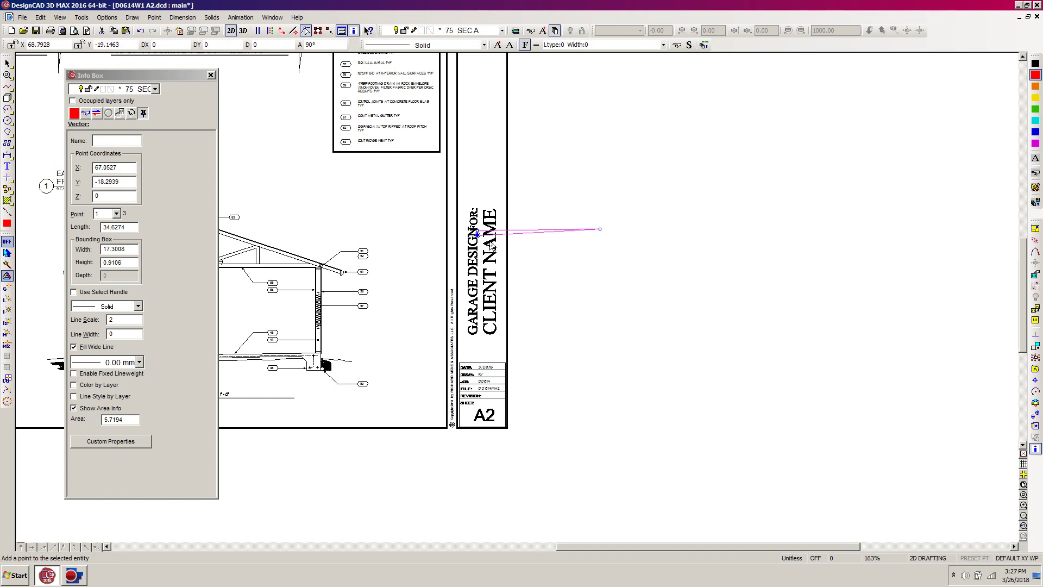
shift+click(475, 216)
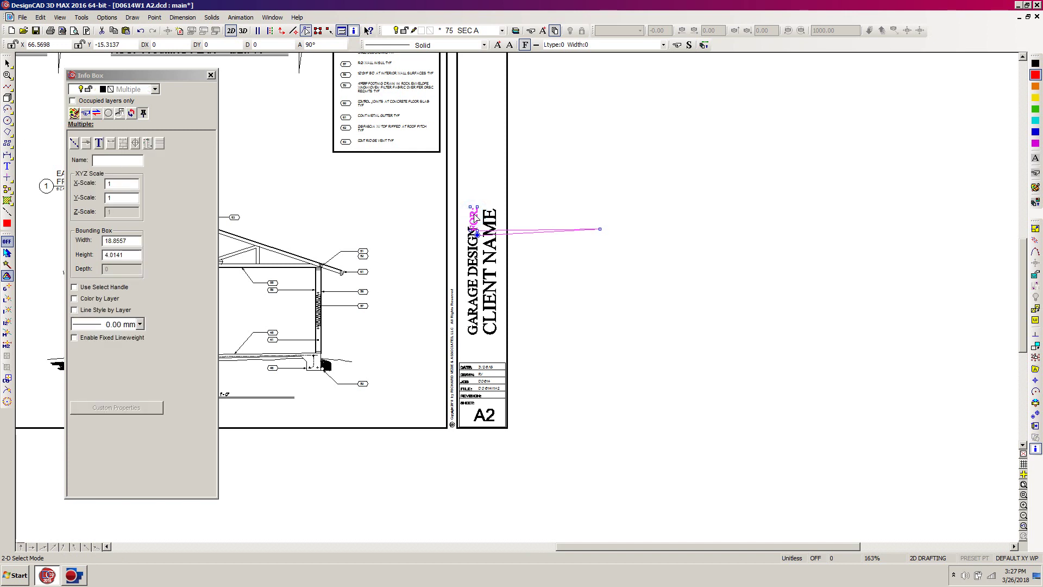
drag(474, 216, 686, 212)
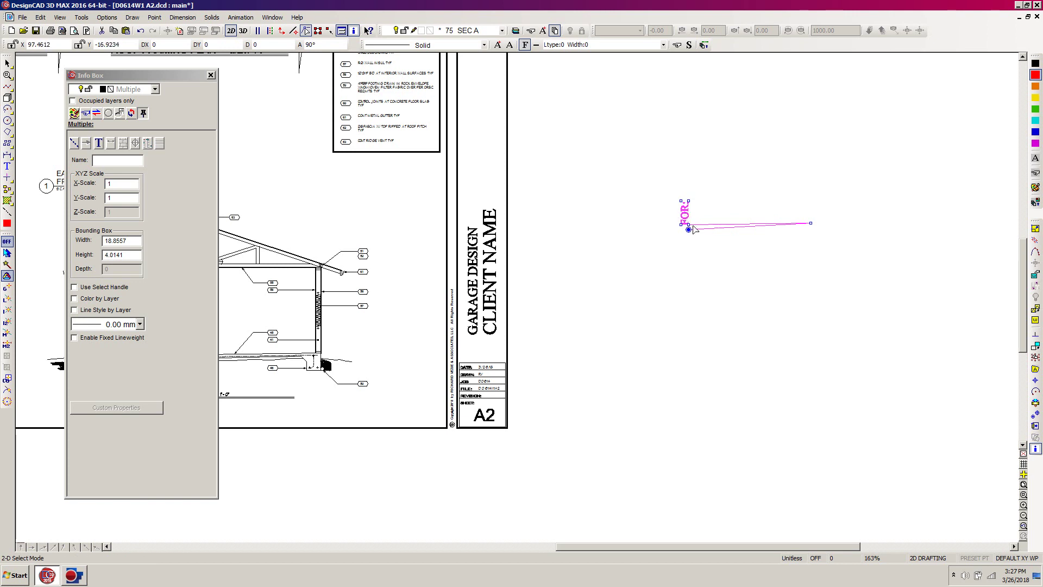
key(m)
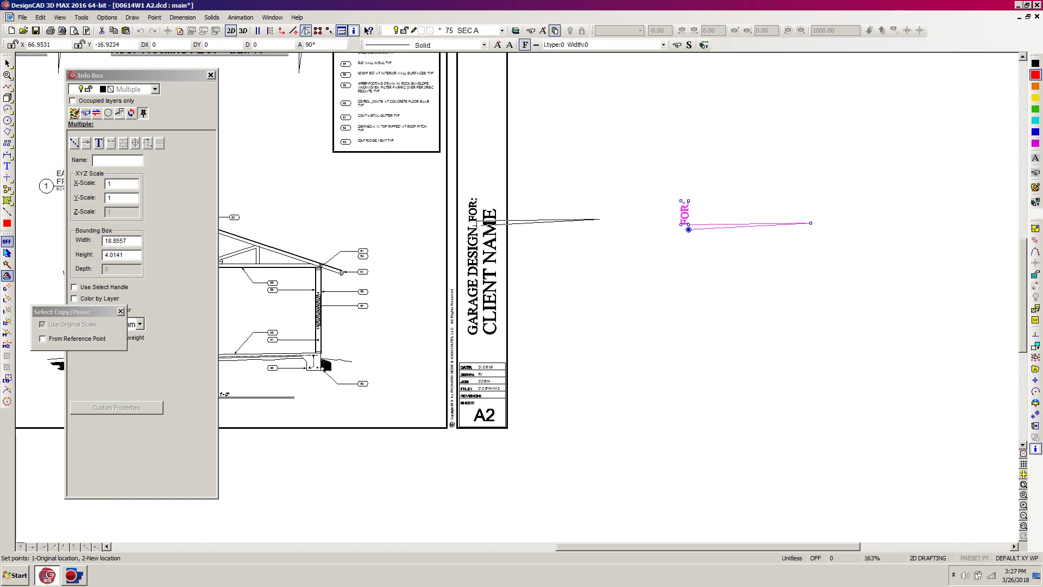
click(477, 226)
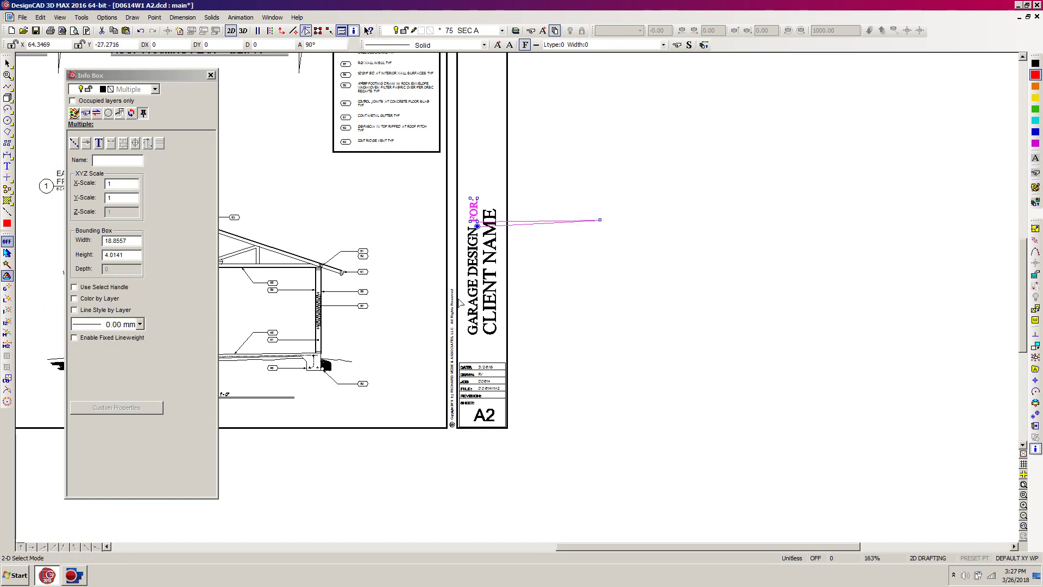
click(625, 303)
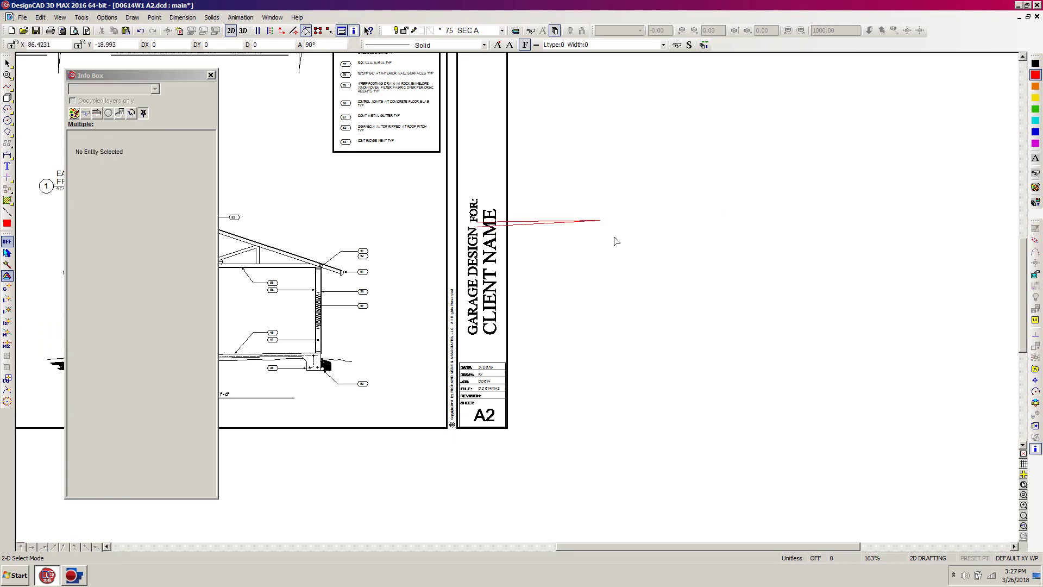
click(600, 220)
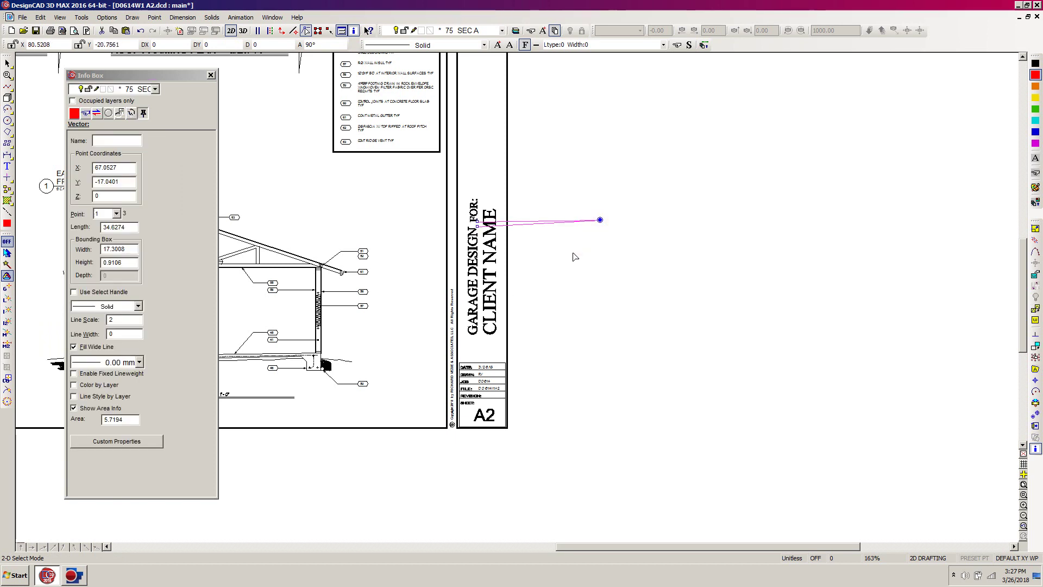
key(Delete)
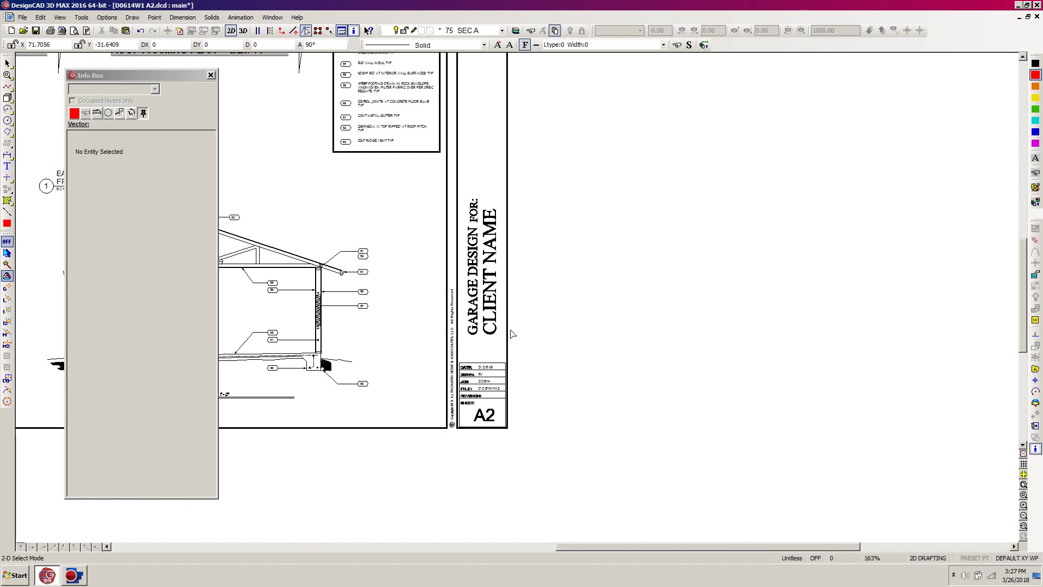
- Replace the CLIENT NAME text in the title block with the client's residence name
click(492, 328)
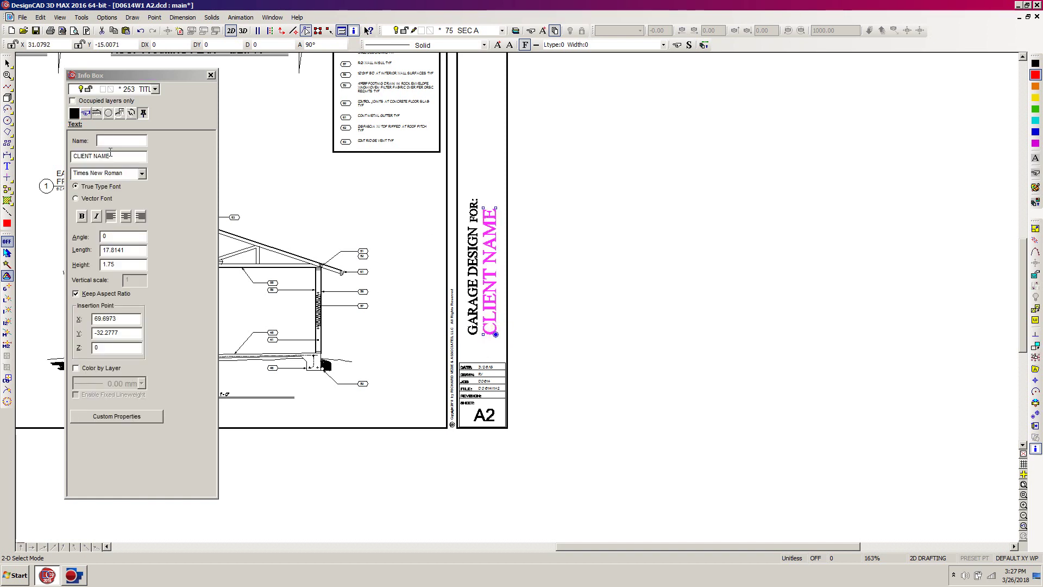
drag(127, 158, 73, 157)
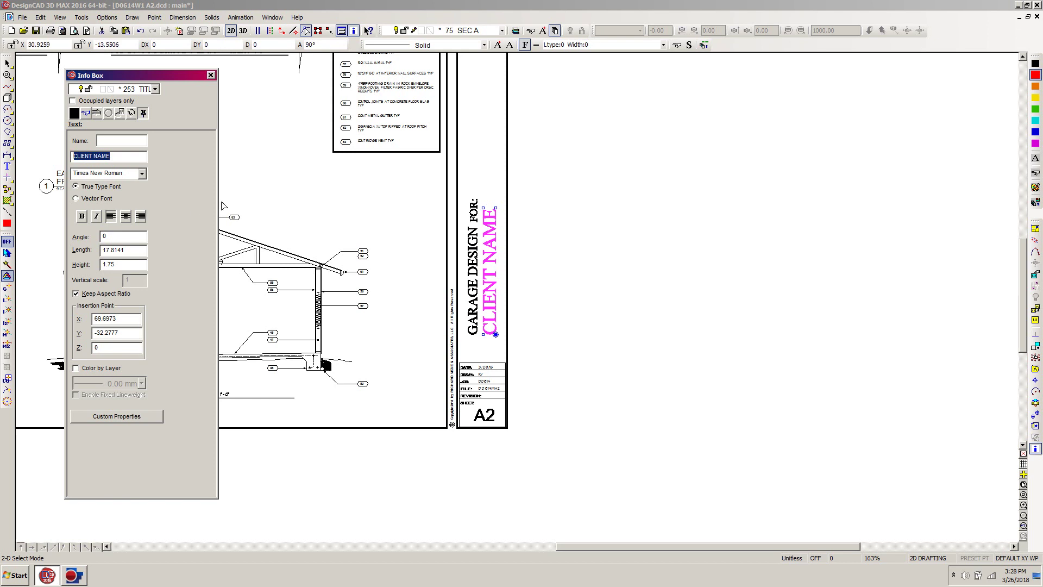
text(THE DOE RESIDENCE)
key(Tab)
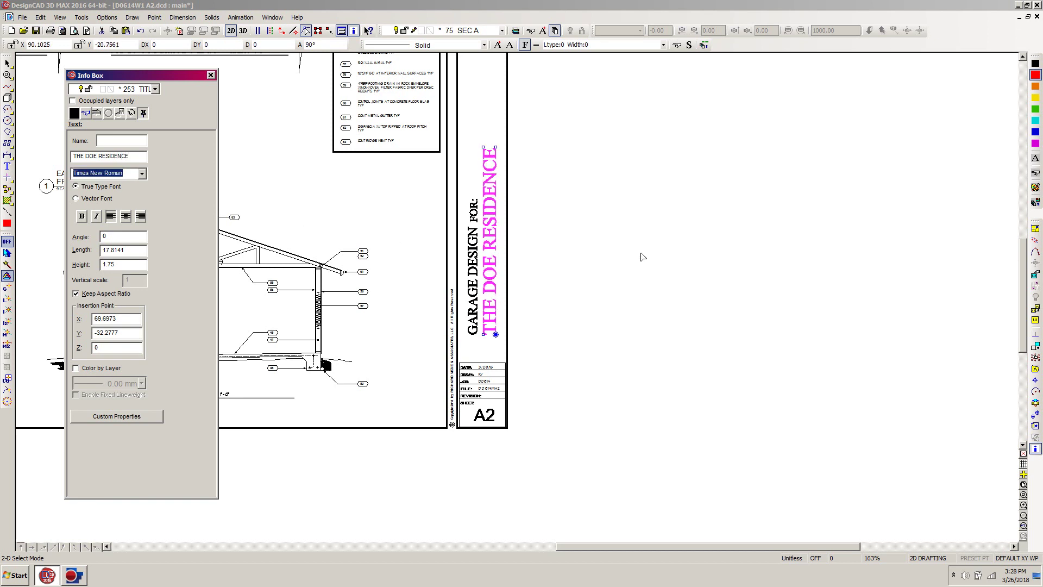
click(648, 224)
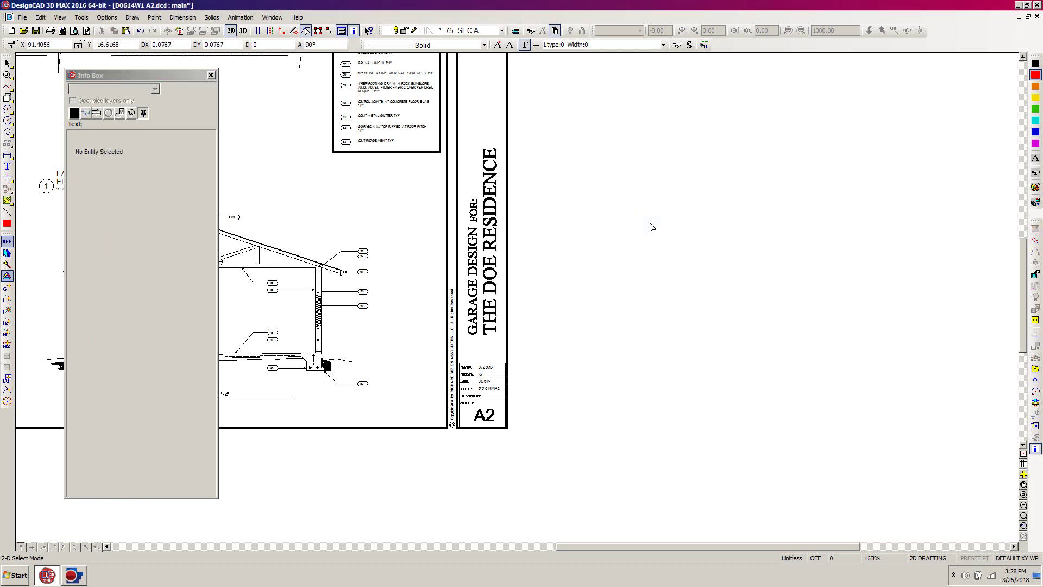
- Set the selection handle of the project and client name lines at the title block's lower right corner, and copy them
key(ctrl+w)
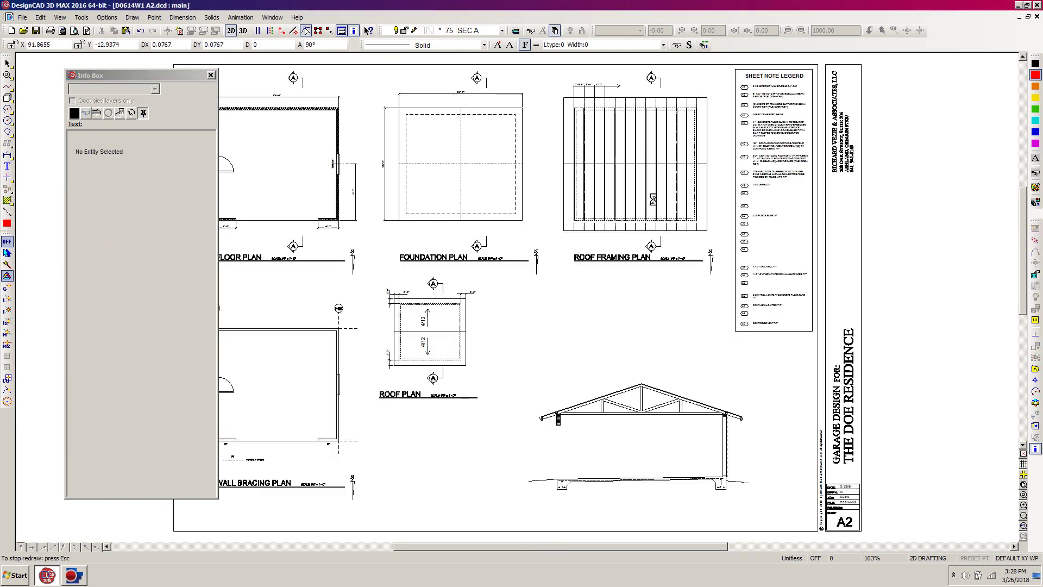
mouse_move(140, 75)
mouse_down()
mouse_move(214, 518)
mouse_move(205, 549)
mouse_up()
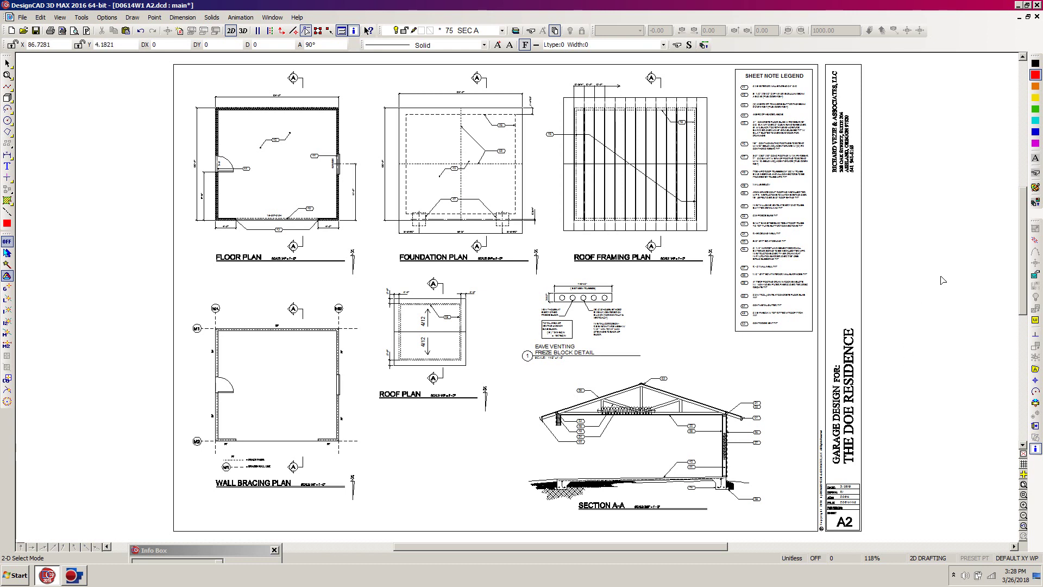
drag(906, 281, 820, 475)
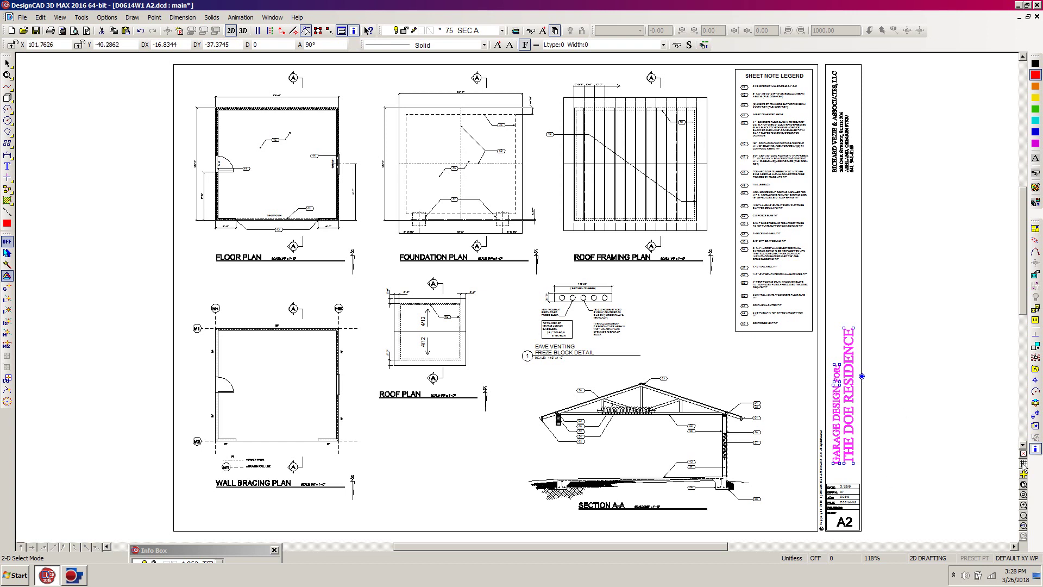
click(1036, 416)
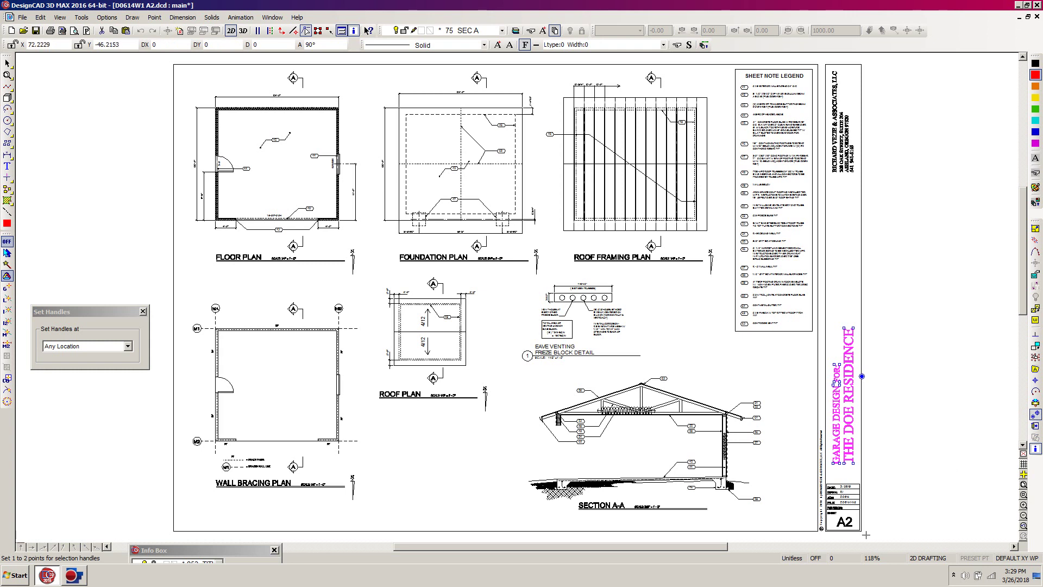
click(861, 531)
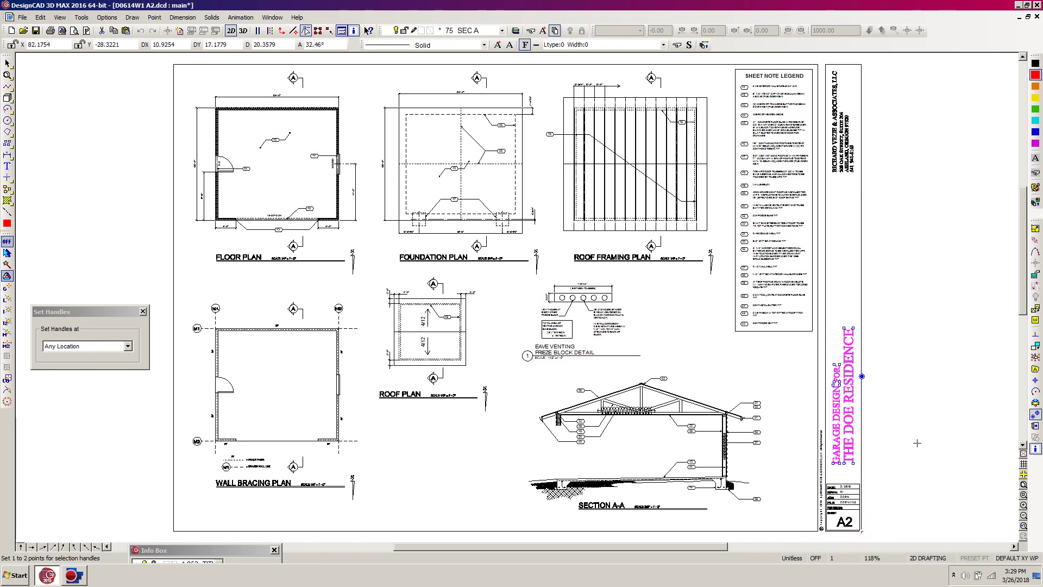
key(Return)
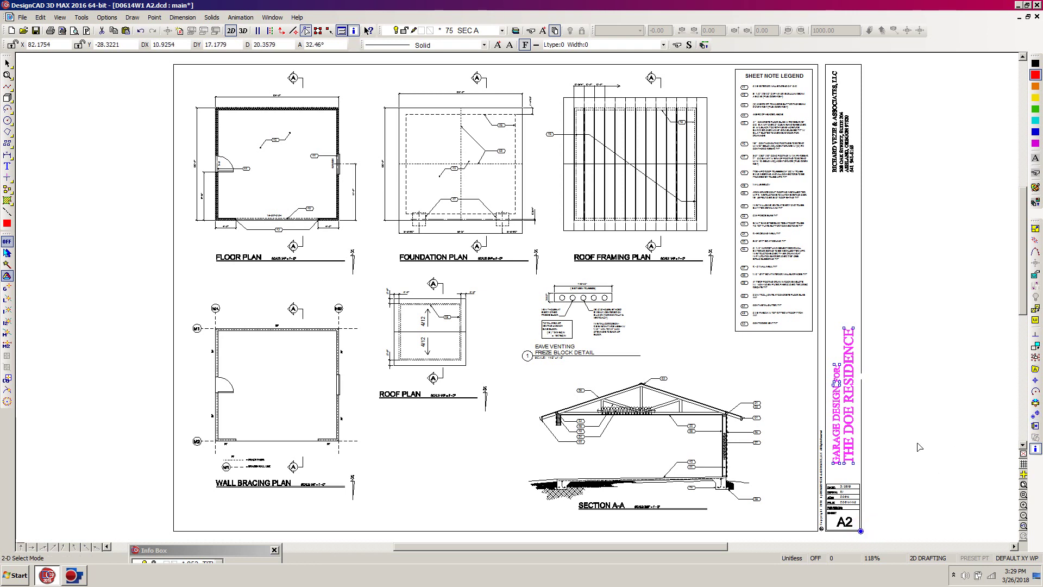
click(861, 531)
click(861, 531)
click(926, 243)
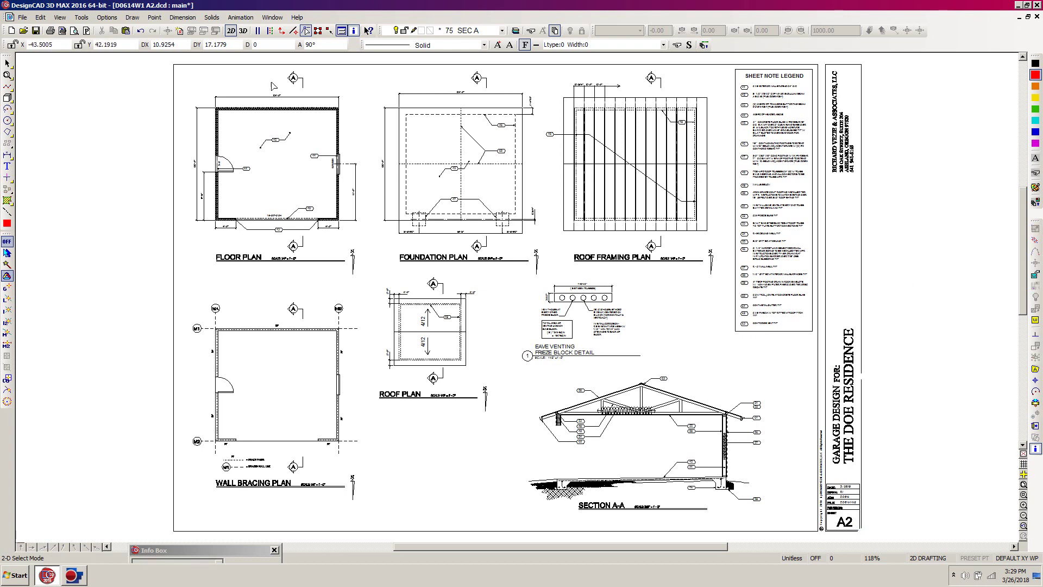
- Save the A2 drawing and switch to the open drawing D0614W1 Site1.dcd
click(37, 31)
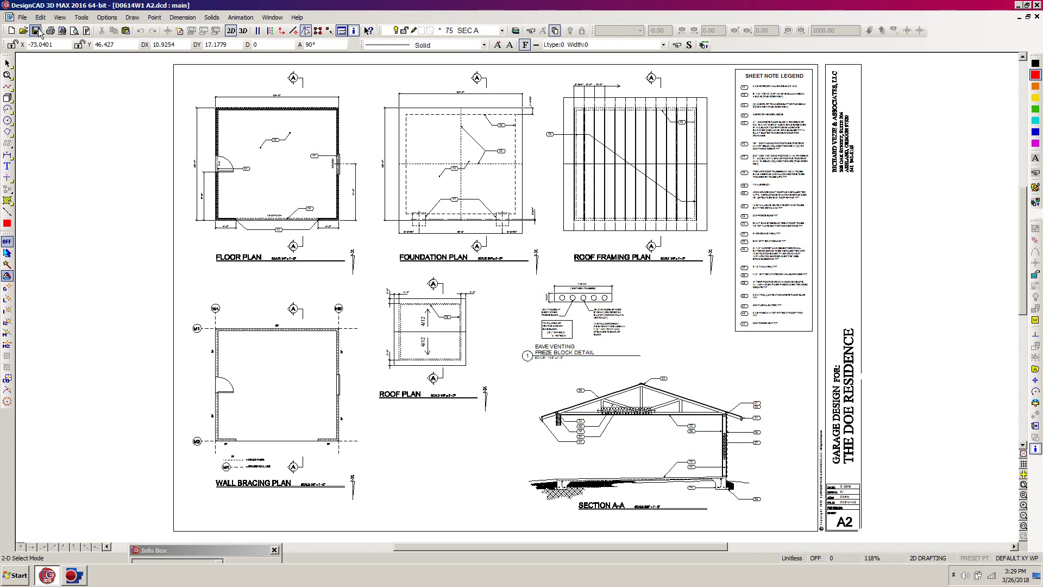
click(272, 19)
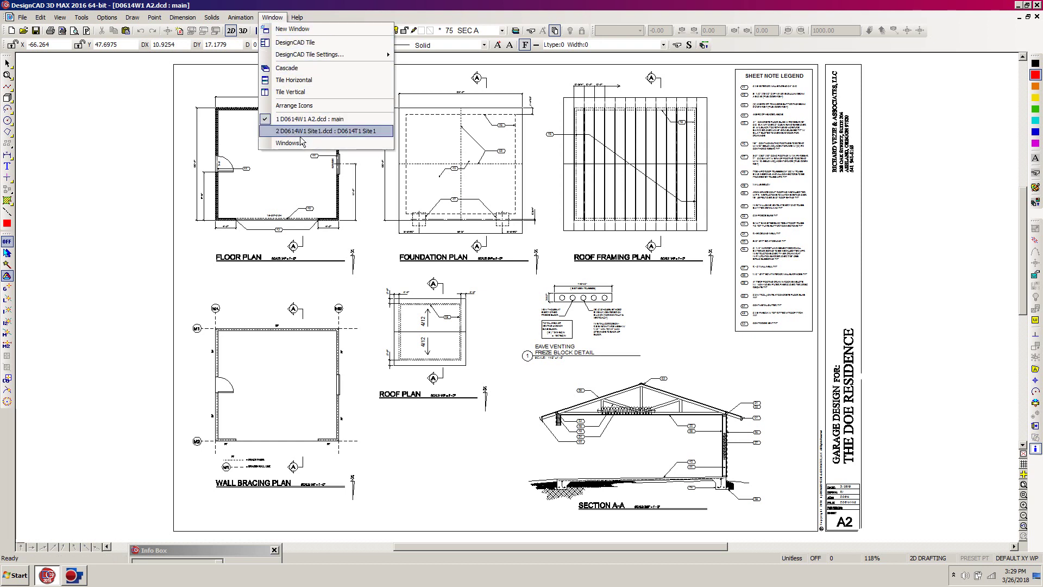
click(334, 131)
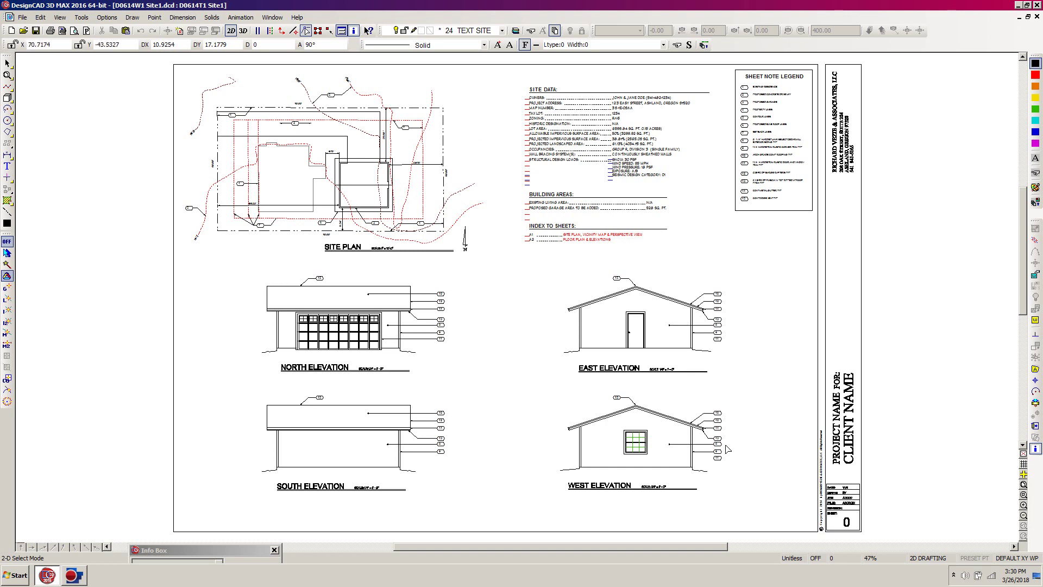
- Replace the site sheet's PROJECT NAME FOR: and CLIENT NAME lines with the copied title text, placed by the title block's lower right corner
drag(905, 282, 829, 474)
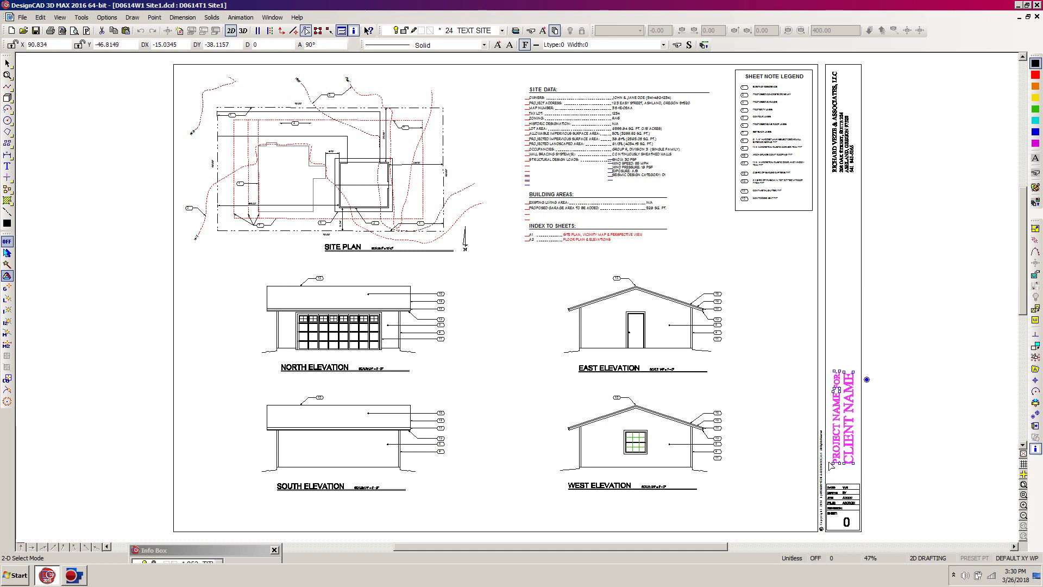
key(Delete)
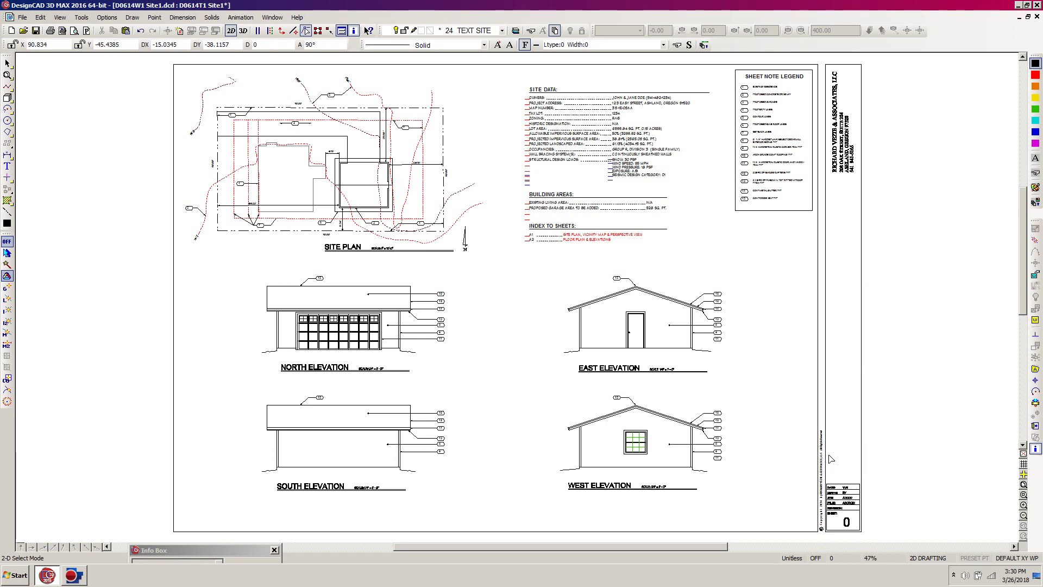
key(ctrl+v)
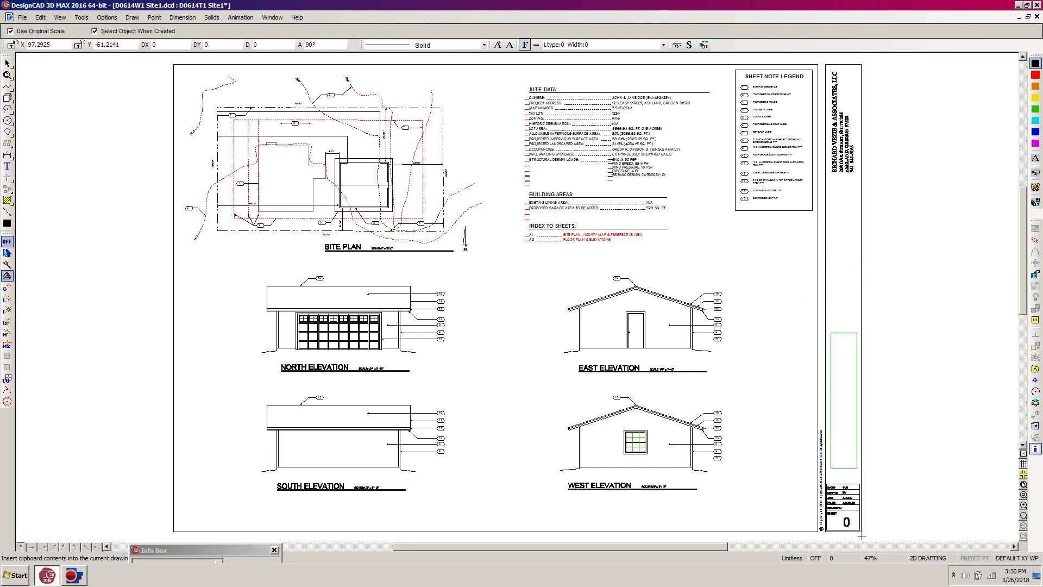
click(866, 534)
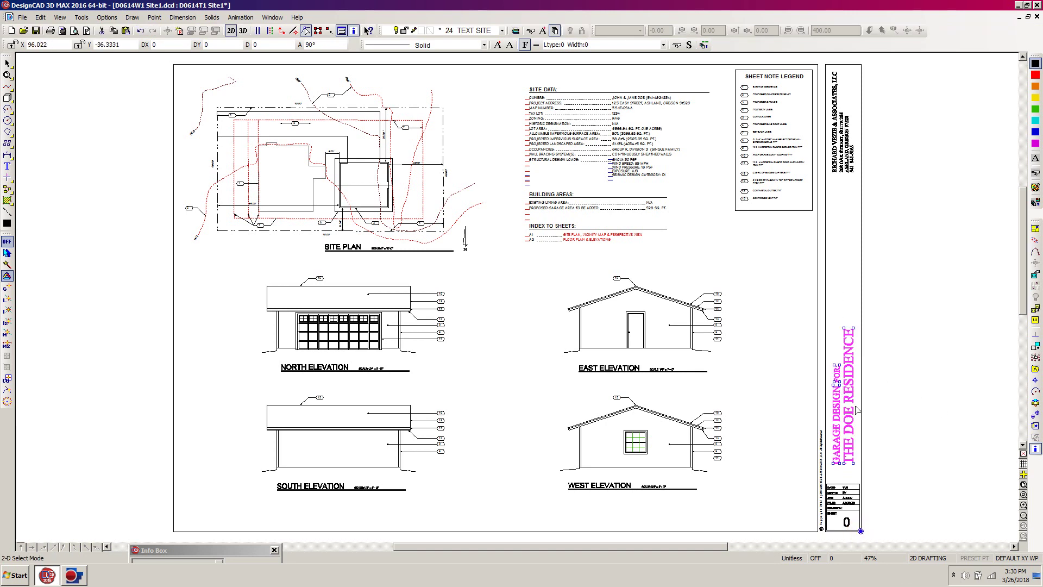
click(900, 369)
- Change the year in the copyright line beside the site sheet's title block to 2018
scroll(907, 416, down, 1)
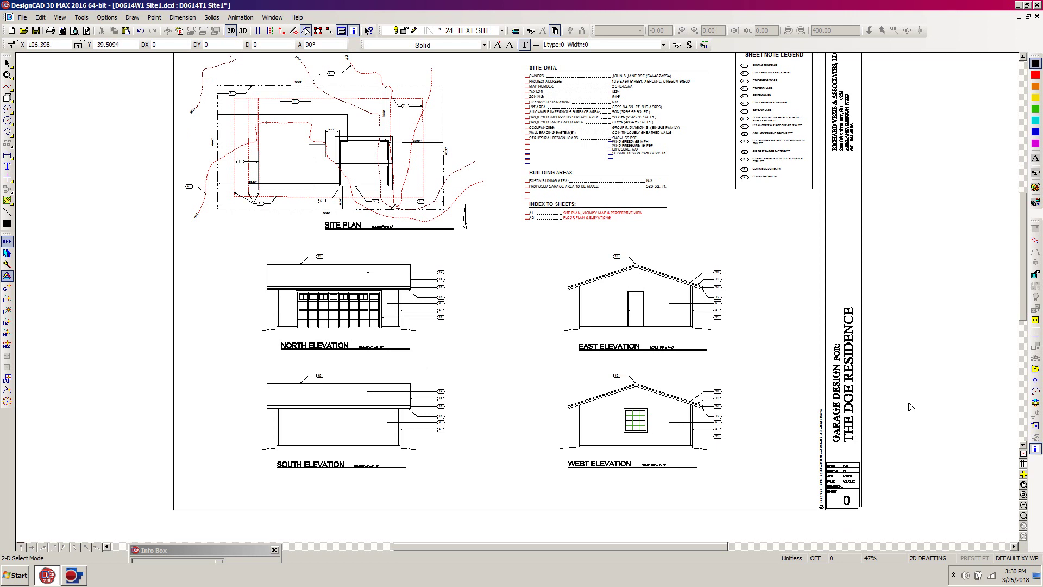
key(w)
click(859, 385)
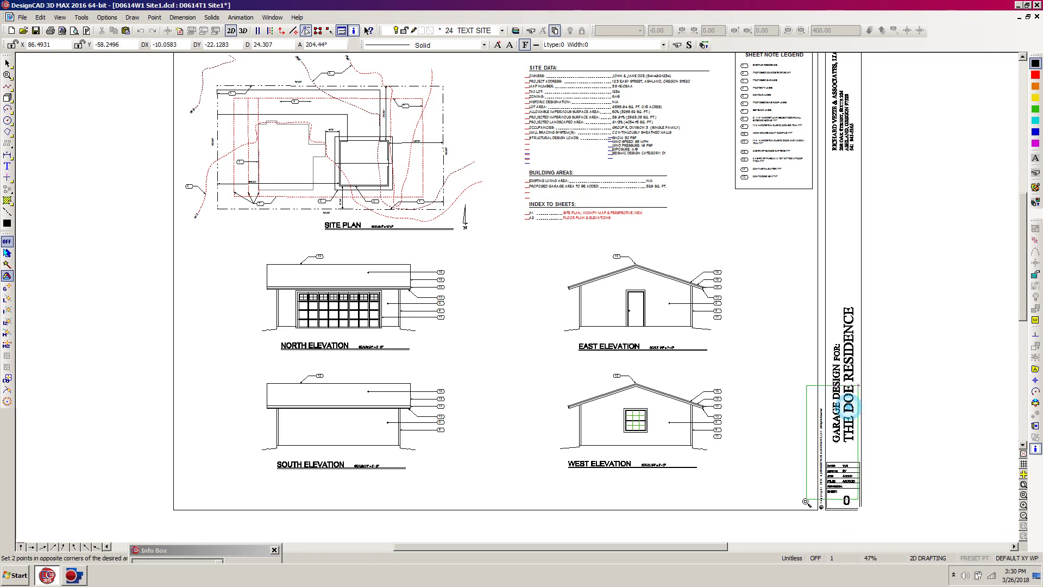
click(780, 530)
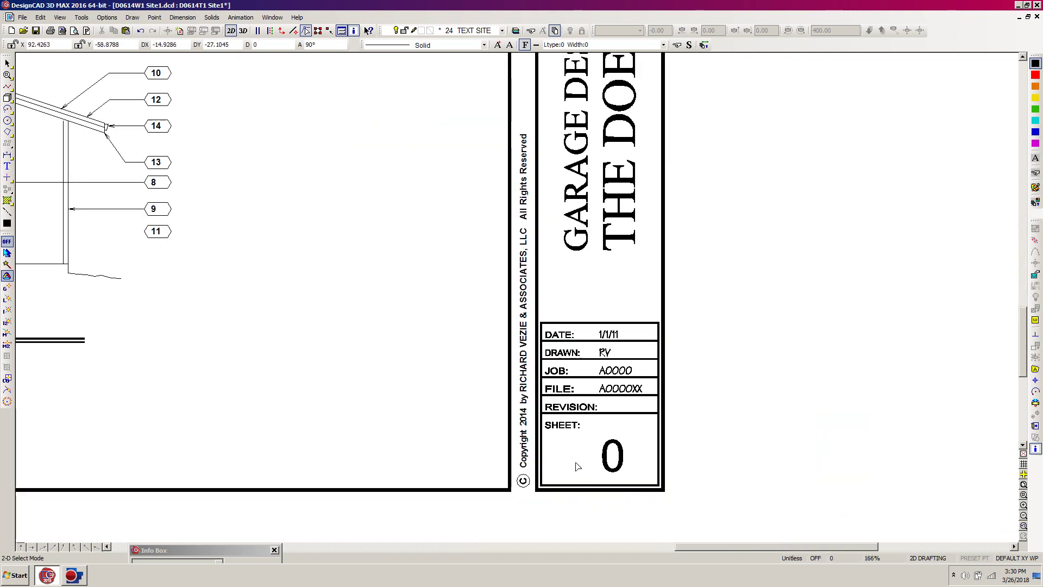
click(525, 466)
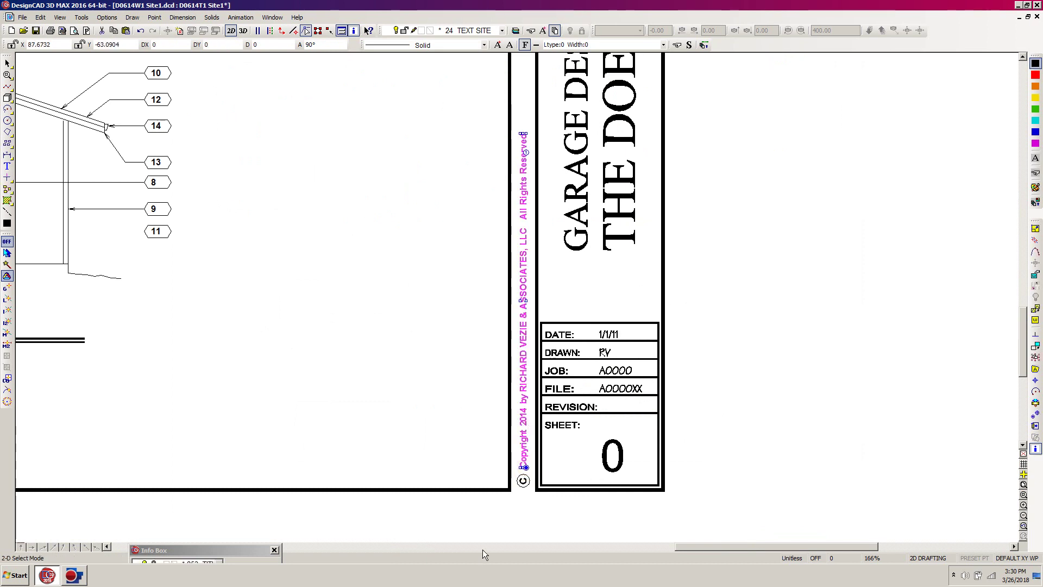
click(1036, 448)
click(1036, 448)
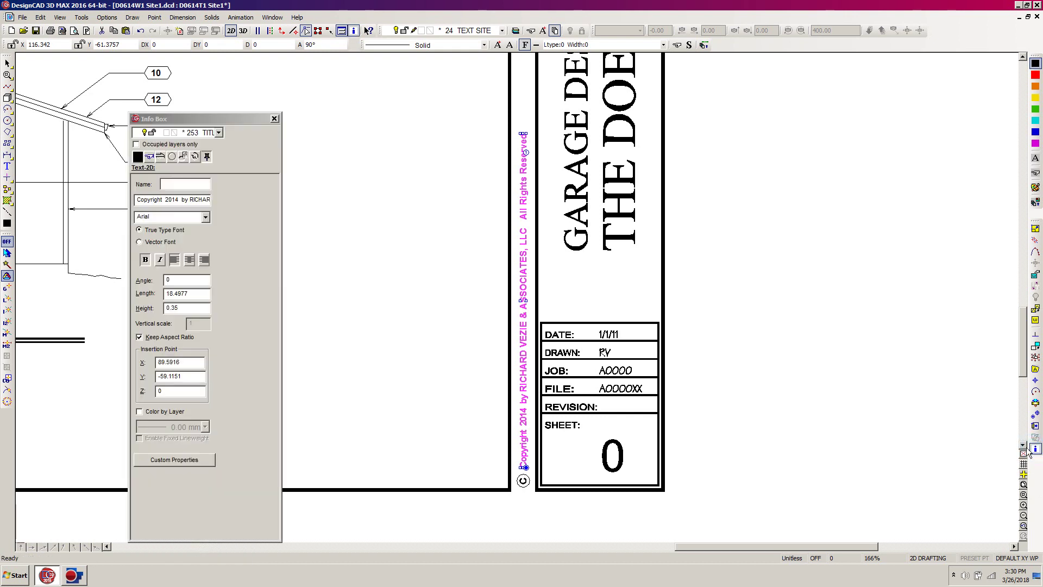
click(177, 200)
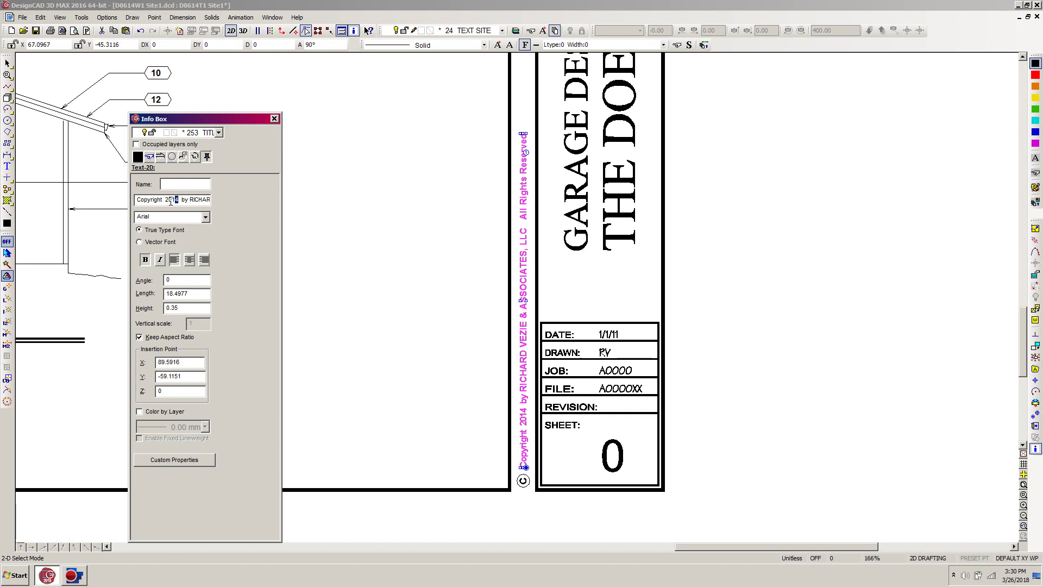
key(Tab)
click(795, 370)
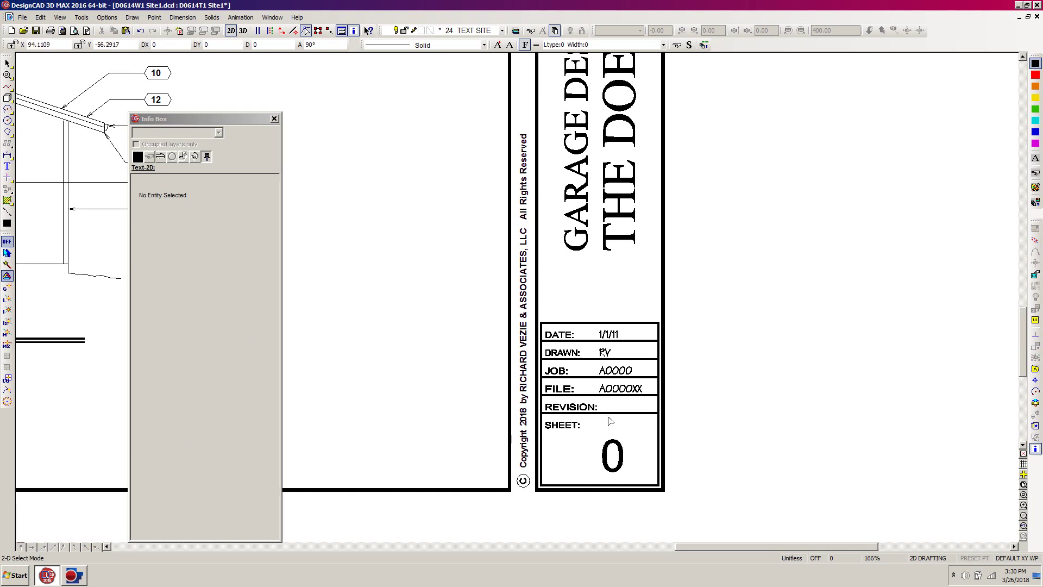
- Recolor the DATE, DRAWN, JOB, FILE and SHEET values in the title block red
click(1036, 75)
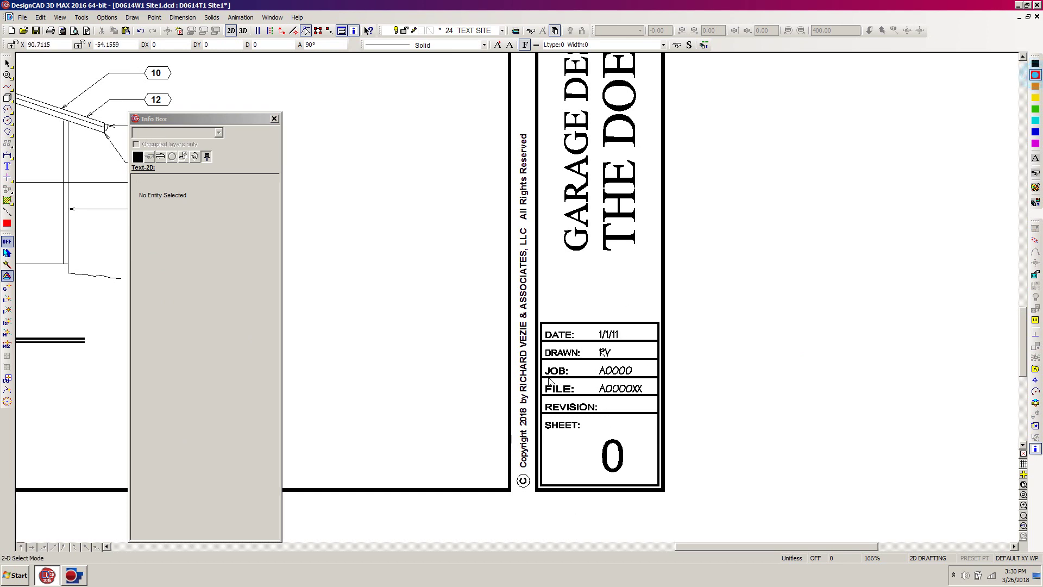
drag(705, 262, 581, 504)
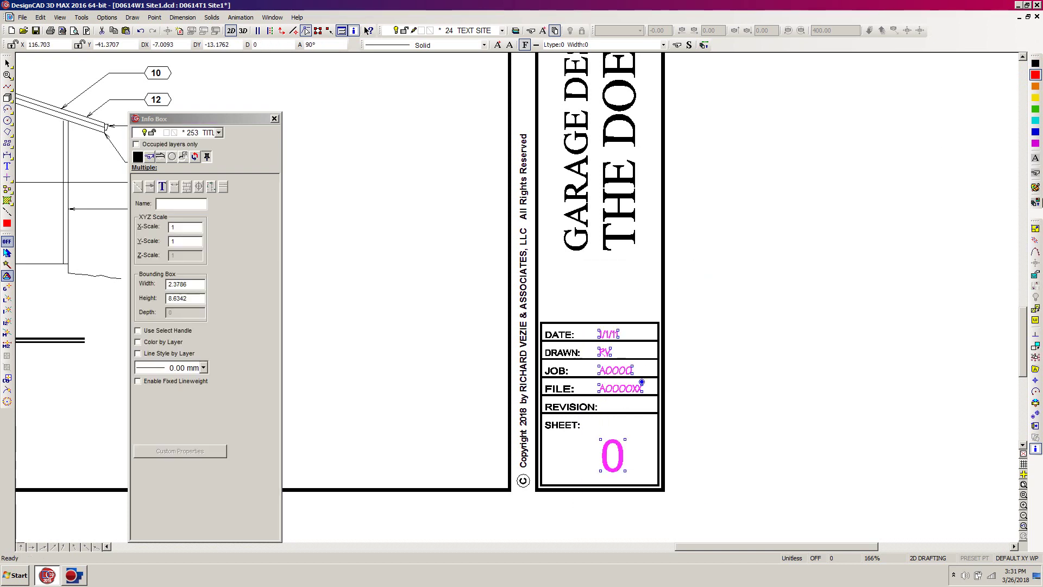
click(1037, 160)
click(871, 186)
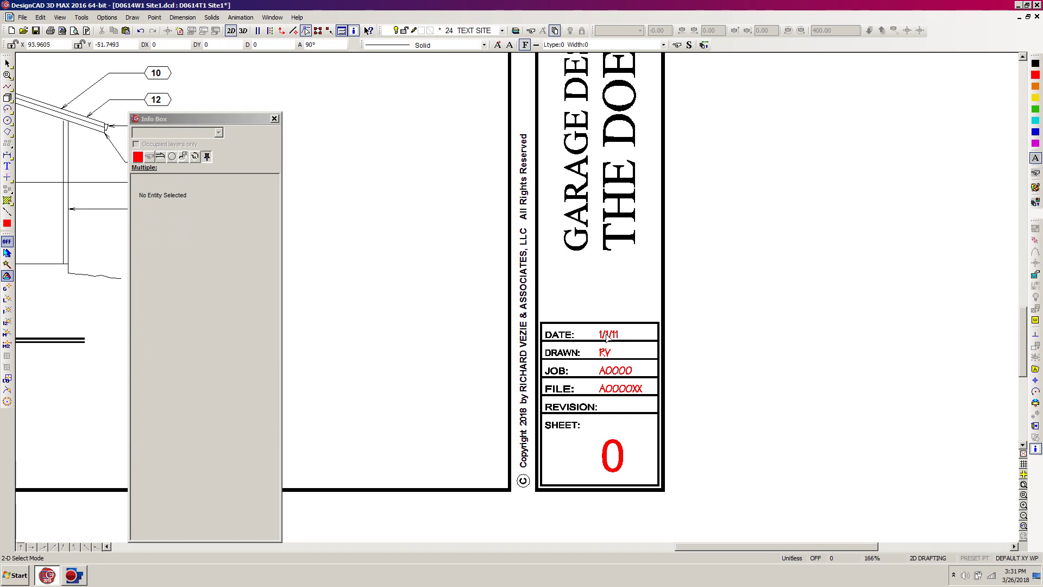
- Set the title block's DATE value to 3/26/18 and recolor the DATE and DRAWN values black
click(1036, 64)
click(599, 339)
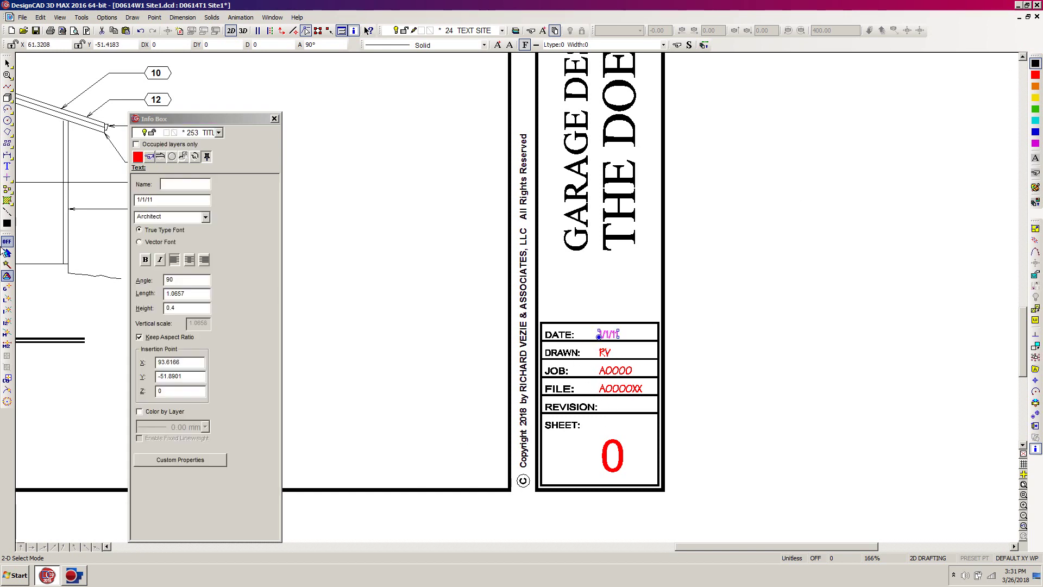
drag(177, 203, 77, 204)
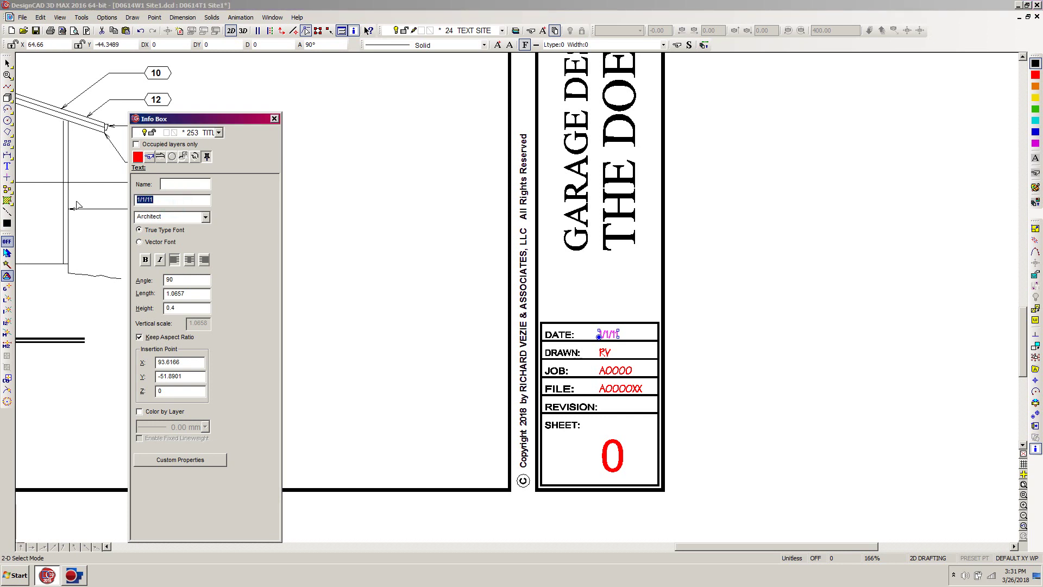
text(3/26/18)
key(Tab)
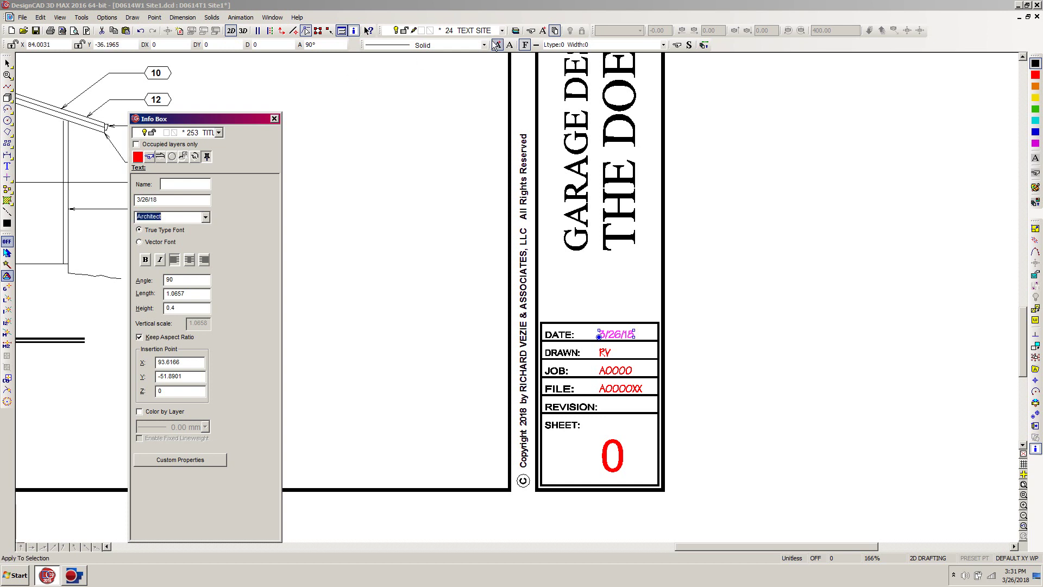
click(1035, 160)
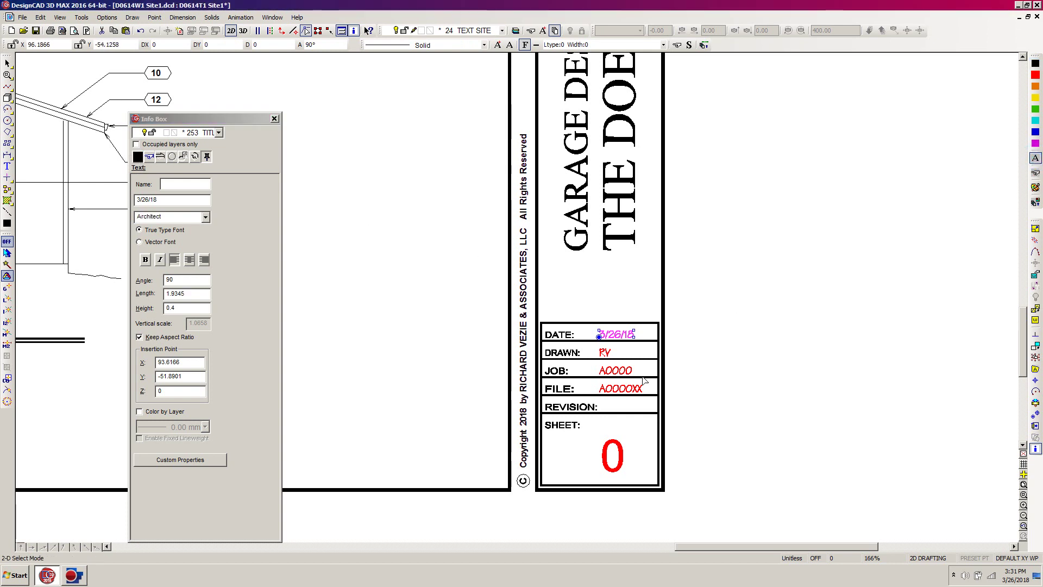
click(606, 353)
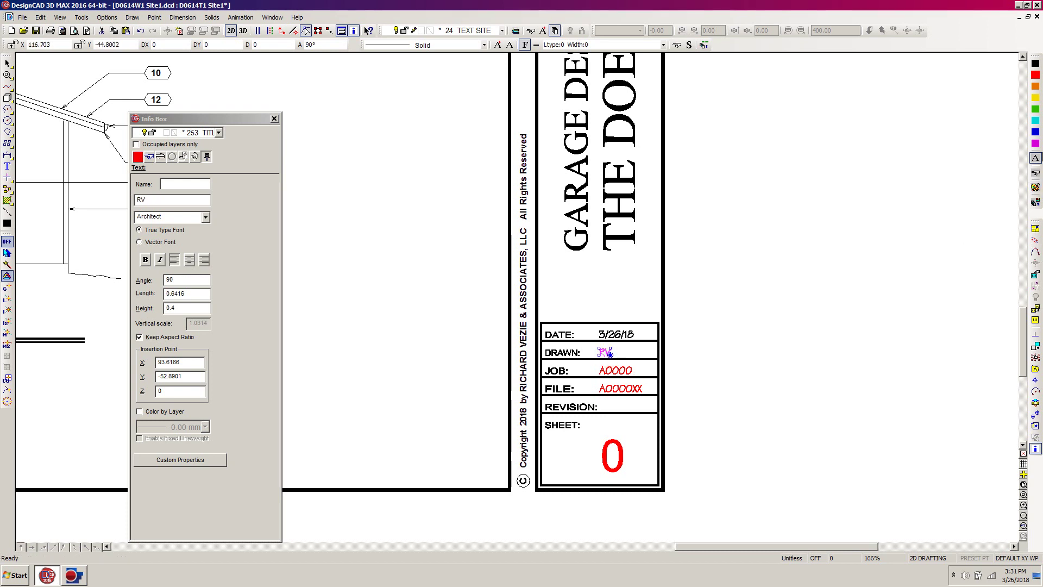
click(899, 231)
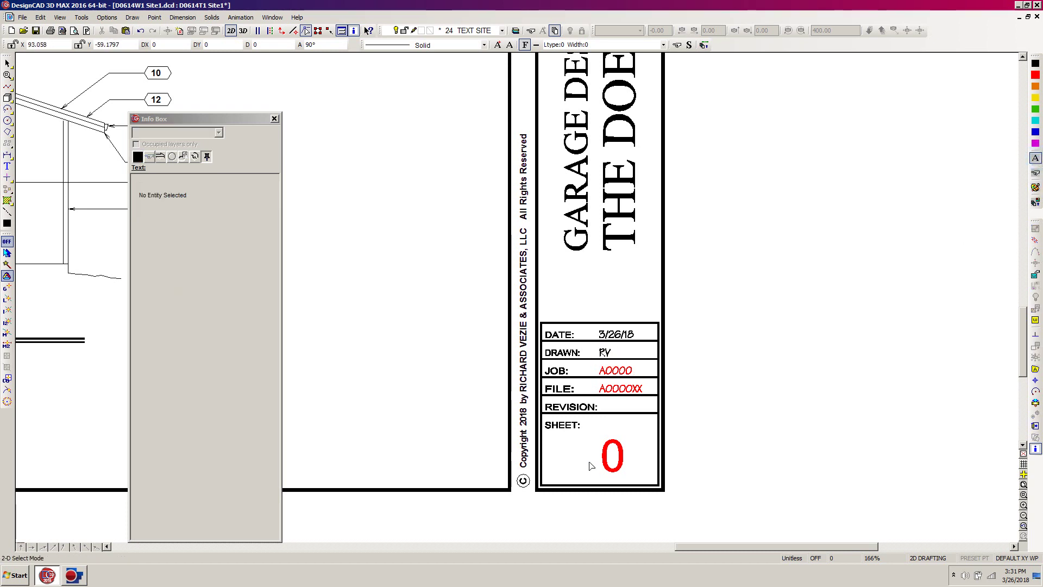
- Replace the title block's JOB value with D0614 and recolor it black
click(598, 375)
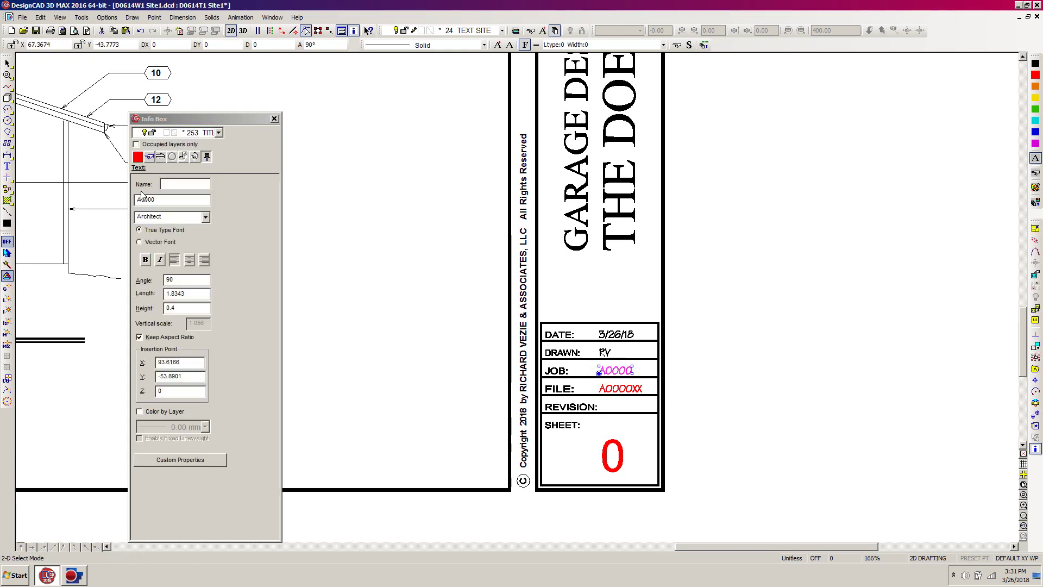
drag(171, 198, 110, 196)
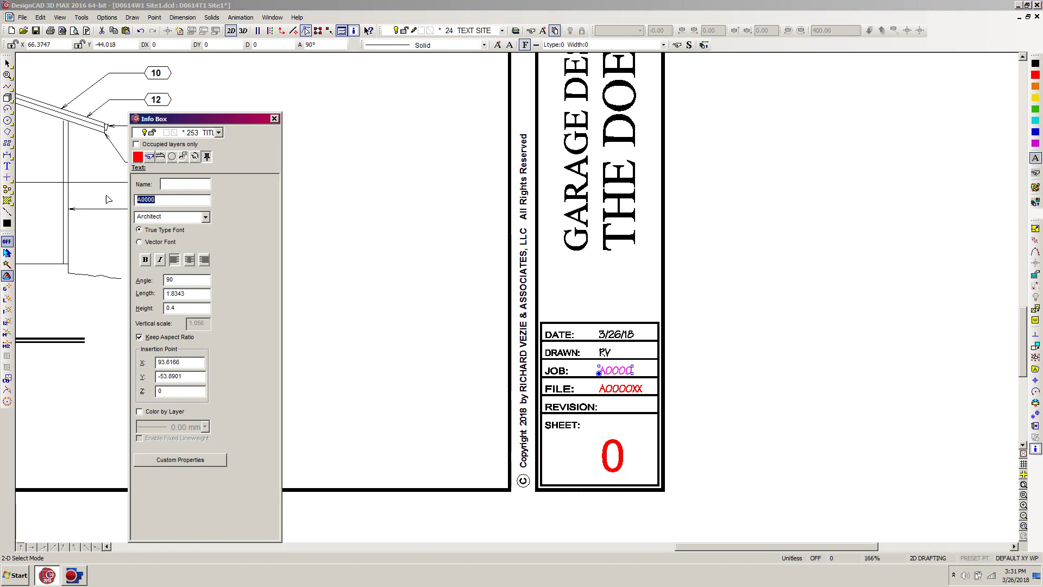
text(D0614)
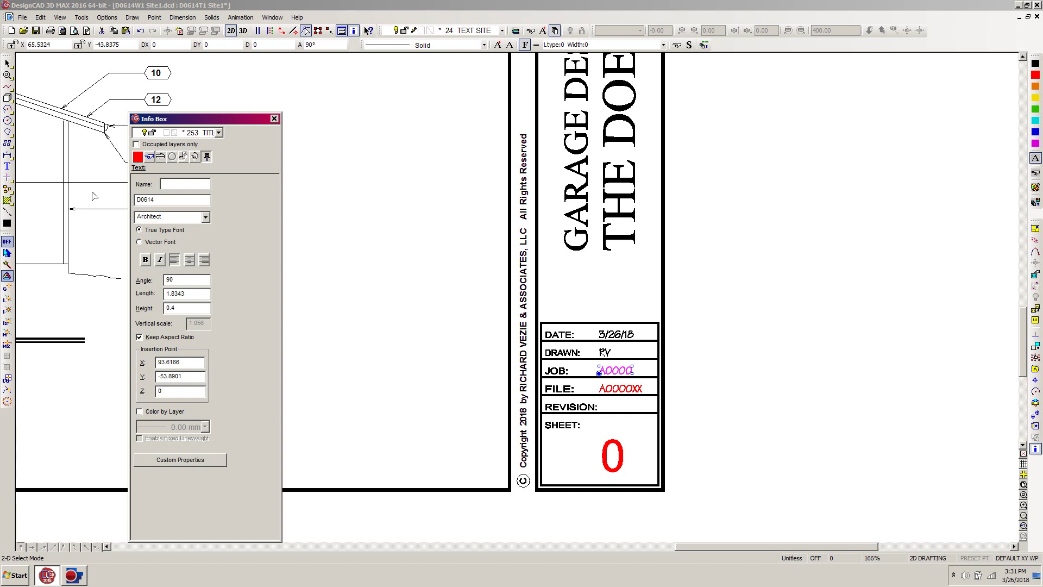
click(1035, 159)
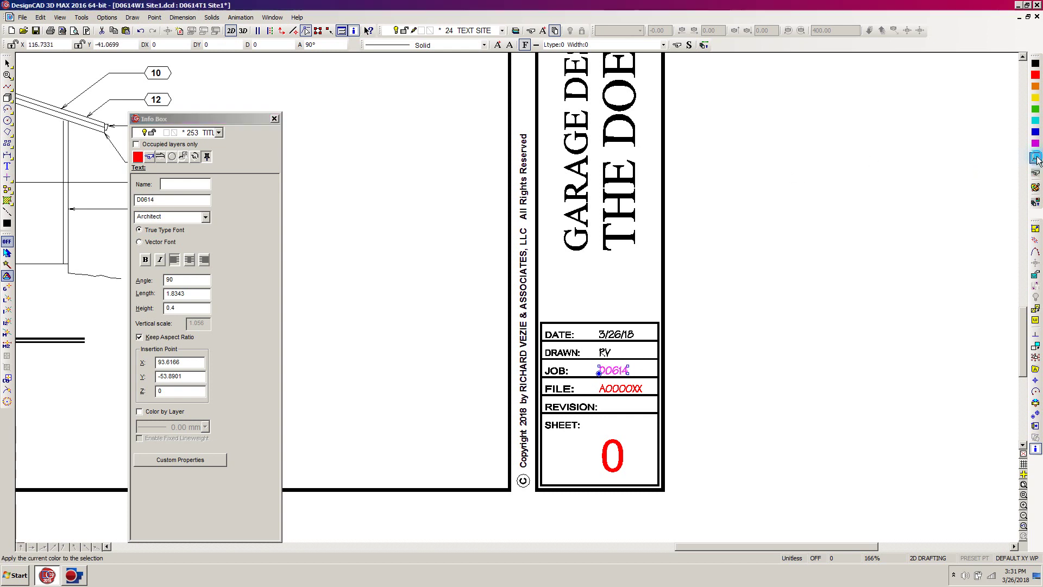
click(928, 235)
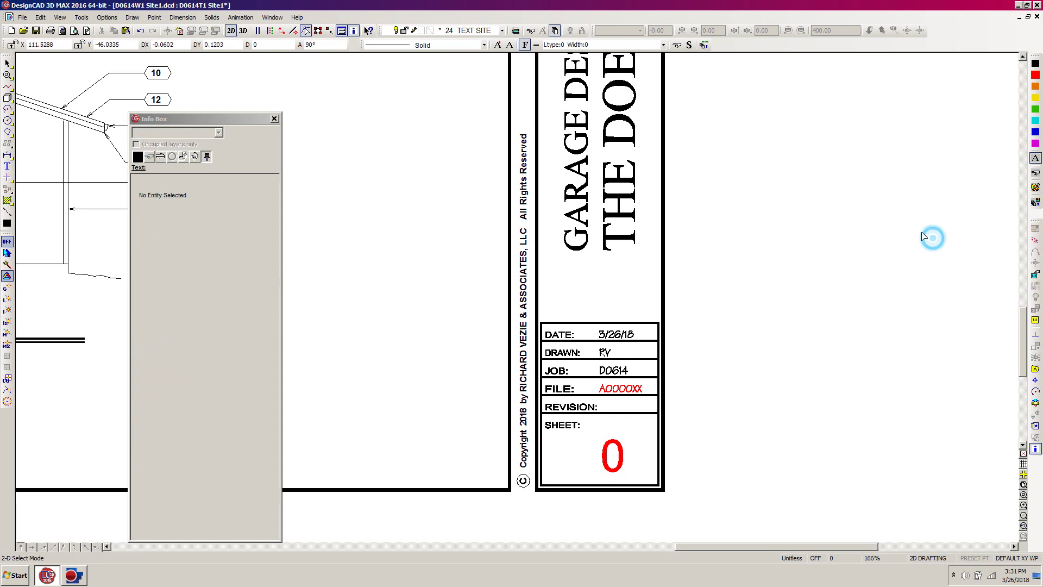
- Replace the title block's FILE value with D0614W1SP1 and recolor it black
click(601, 392)
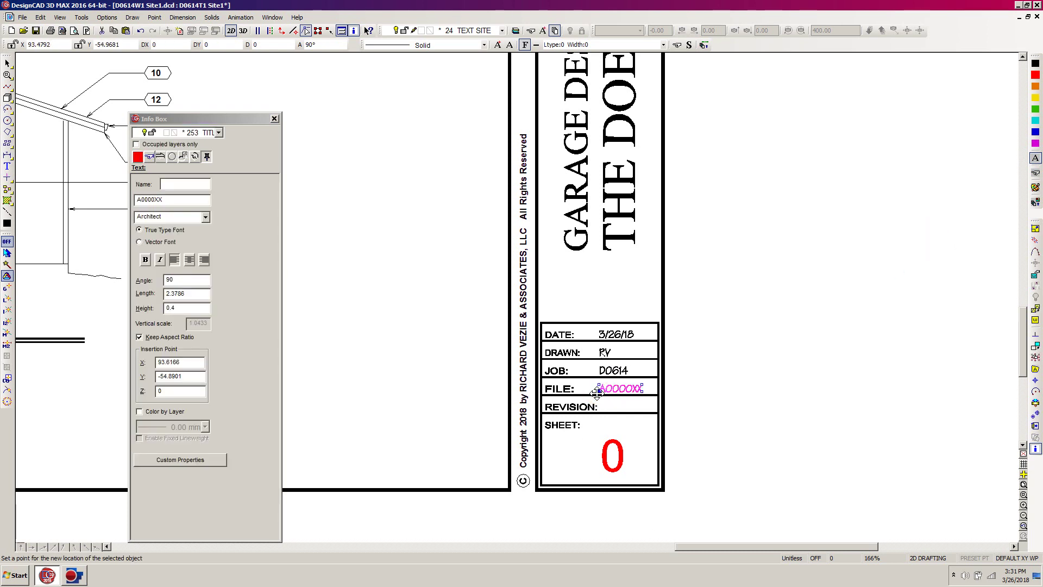
drag(186, 199, 122, 206)
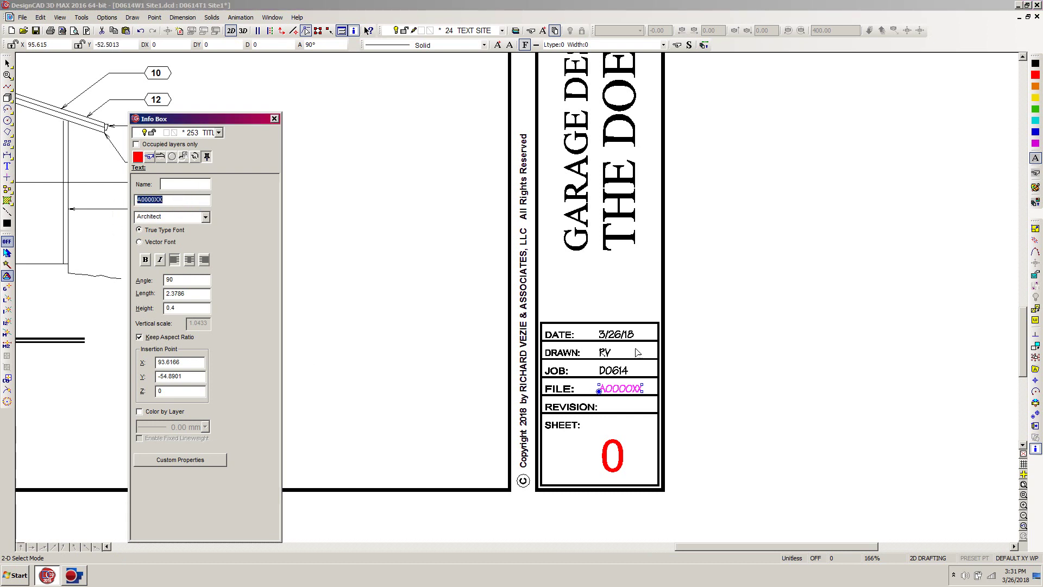
text(D0614W1SP1)
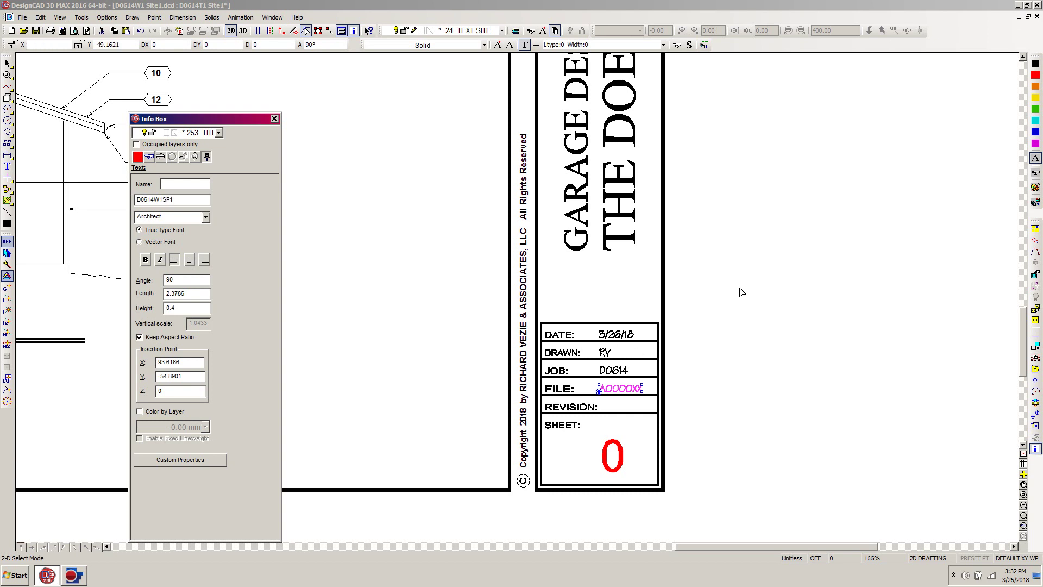
click(1035, 159)
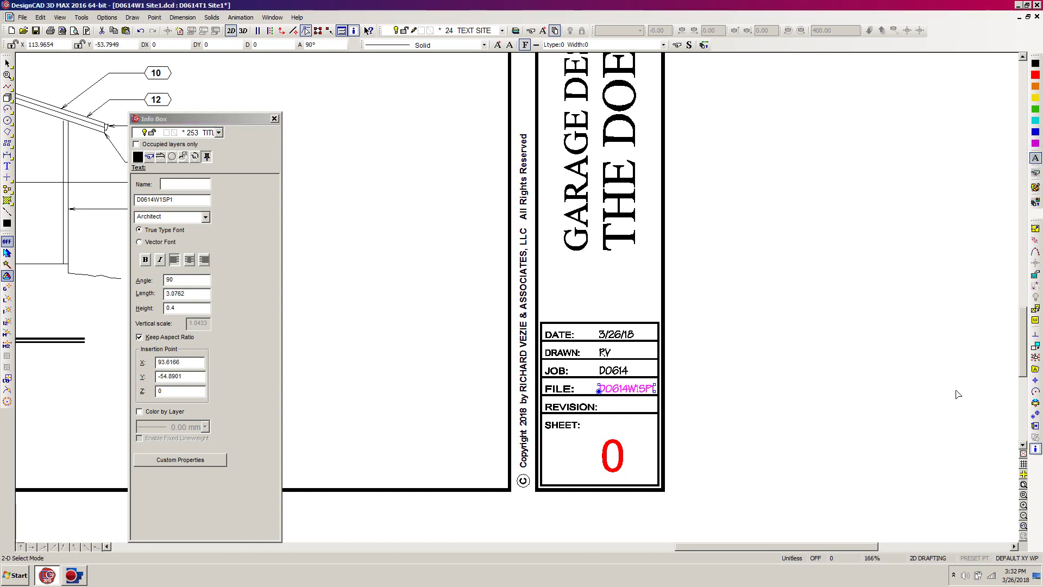
click(814, 355)
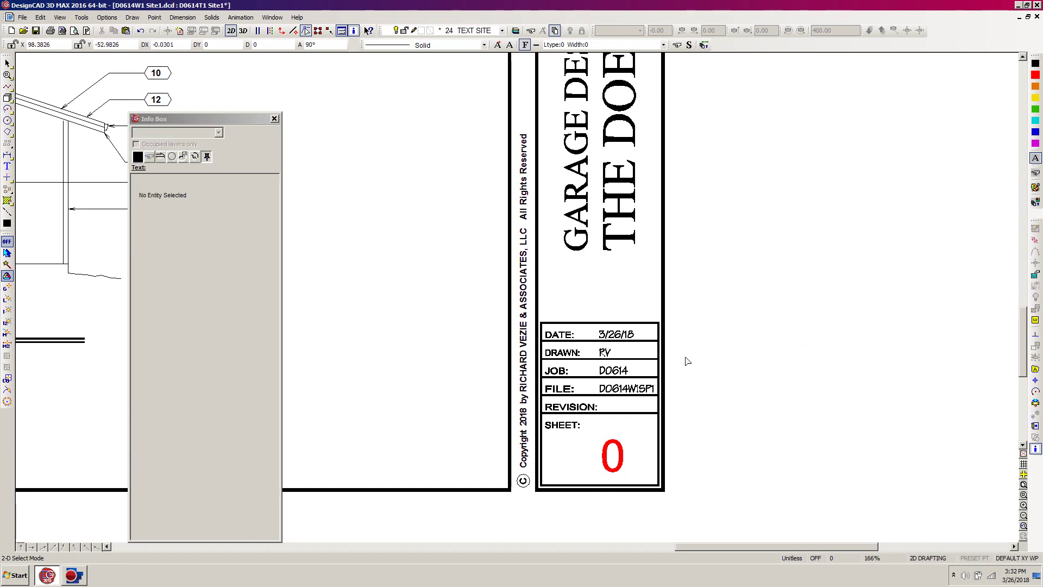
- Change the large sheet number in the title block's SHEET cell to A1
click(606, 477)
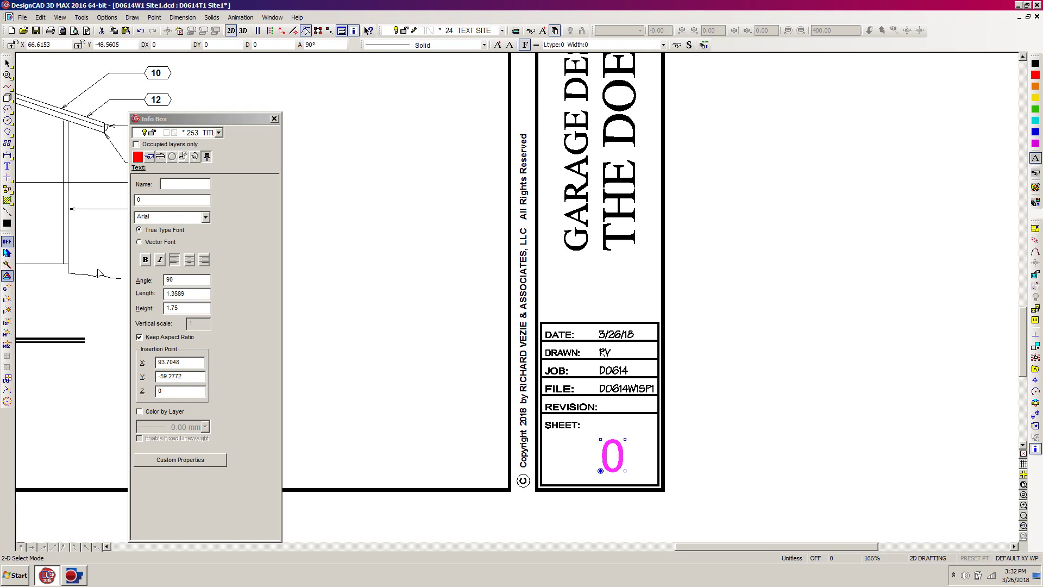
double_click(158, 201)
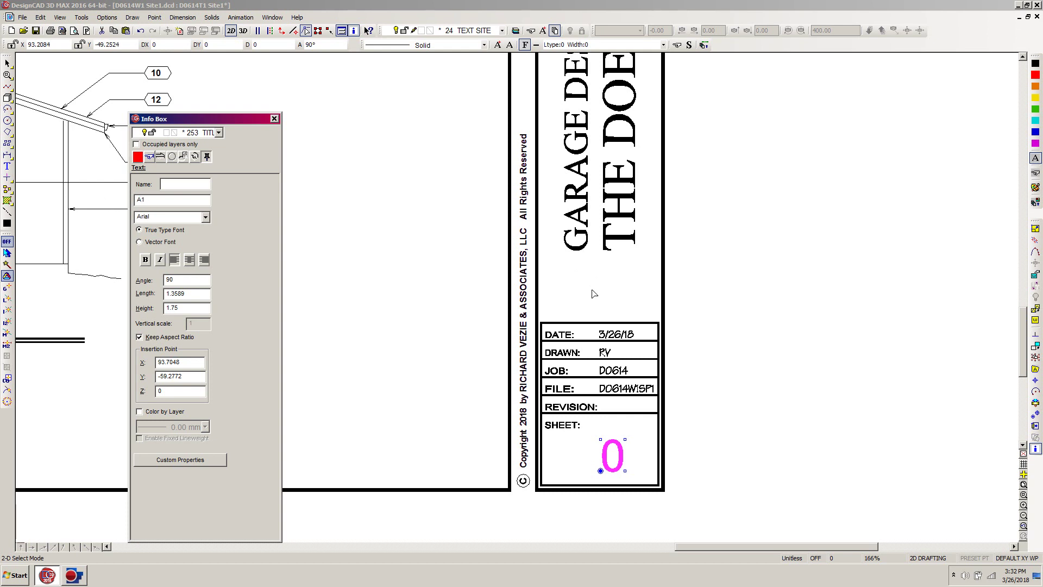
key(Tab)
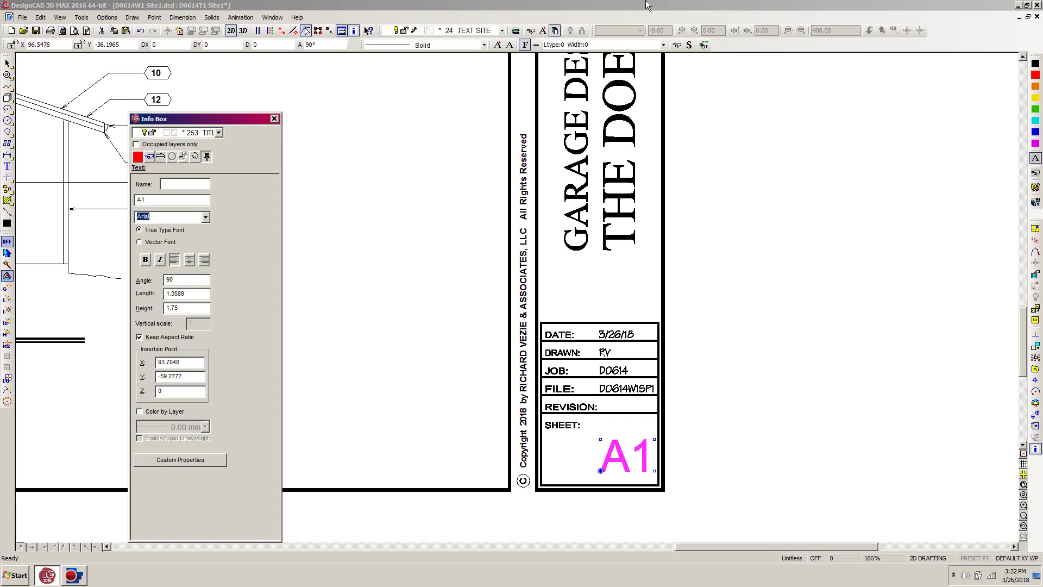
click(826, 169)
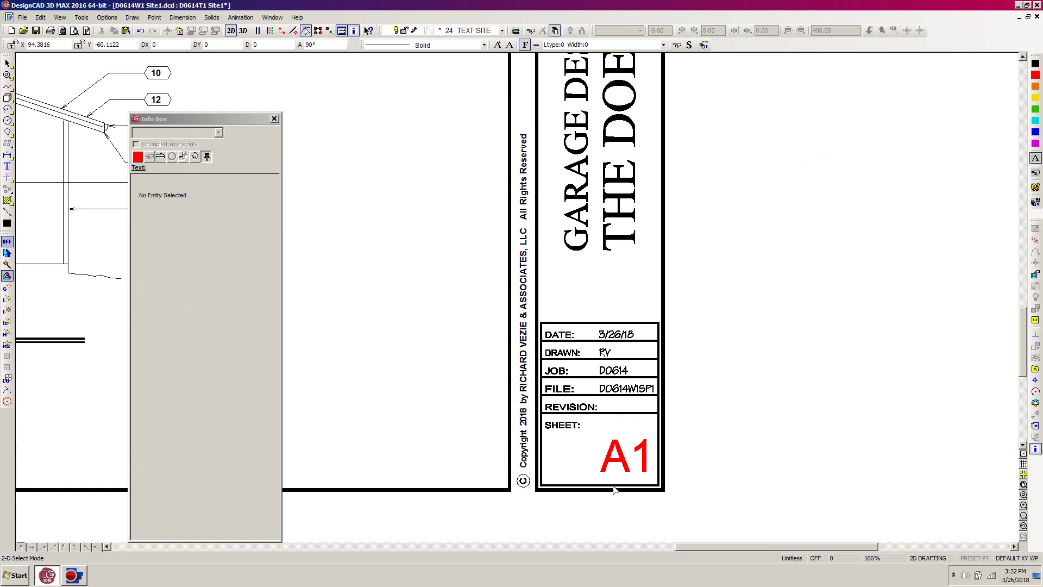
- Move the A1 sheet number about 1.2 units left to center it in the SHEET cell, and recolor it black
click(590, 473)
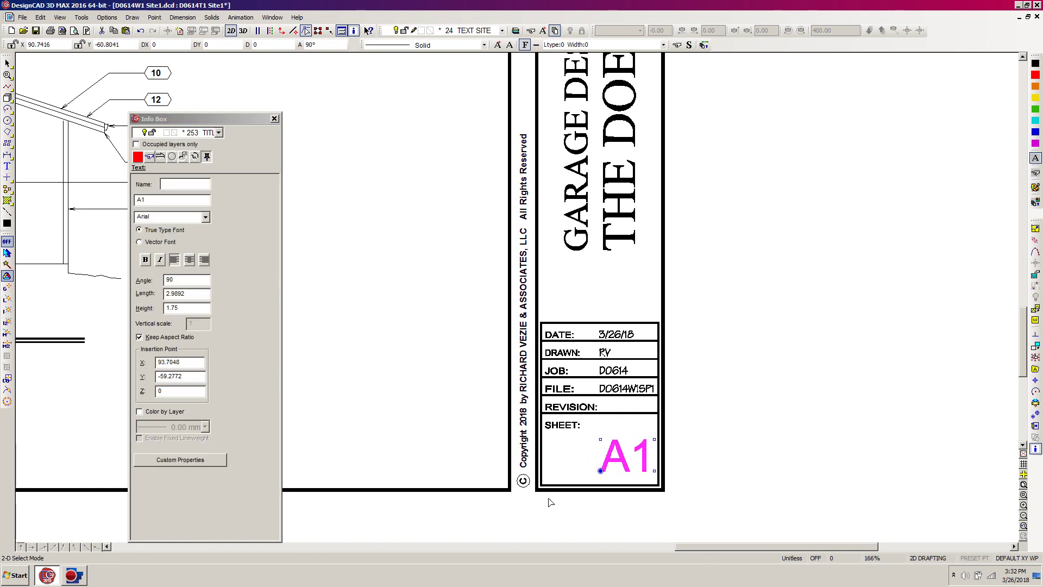
click(600, 471)
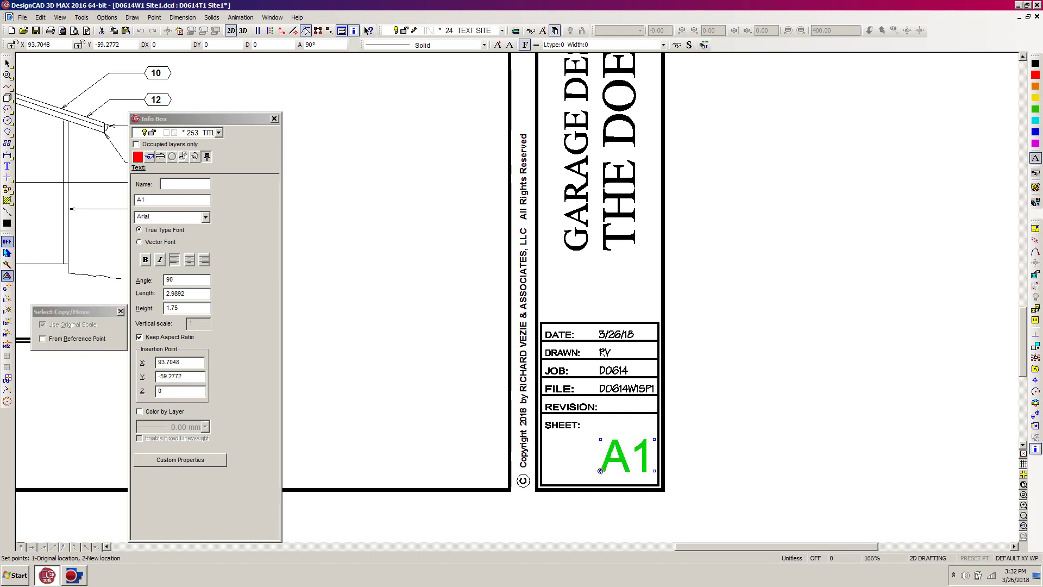
click(600, 470)
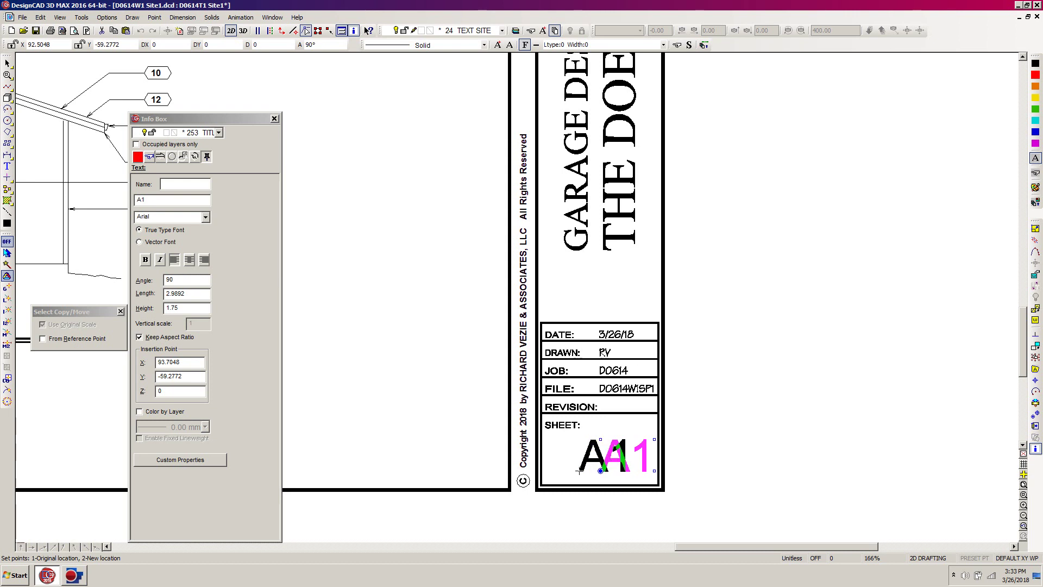
click(580, 471)
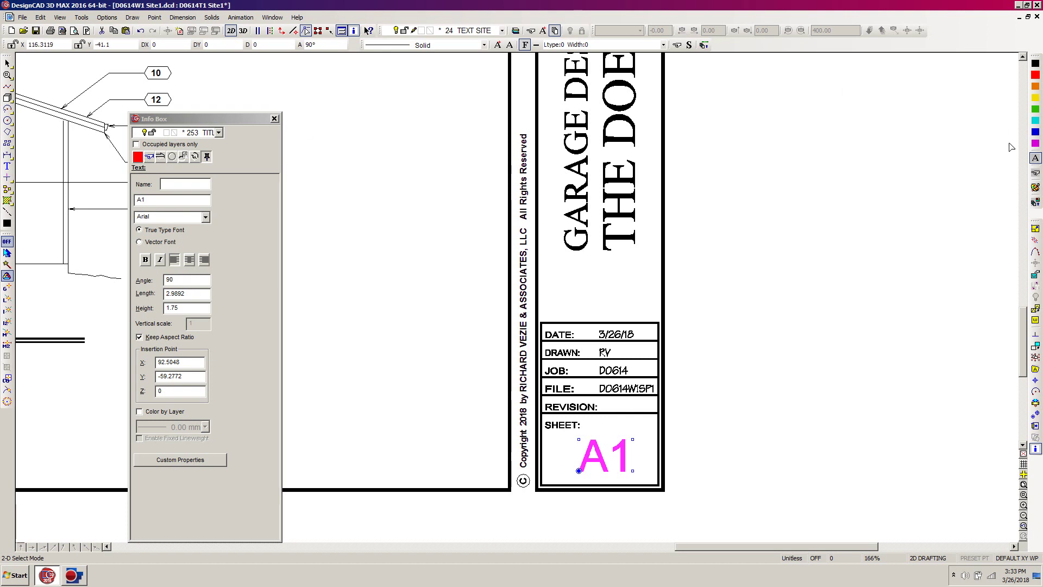
click(1036, 160)
click(878, 219)
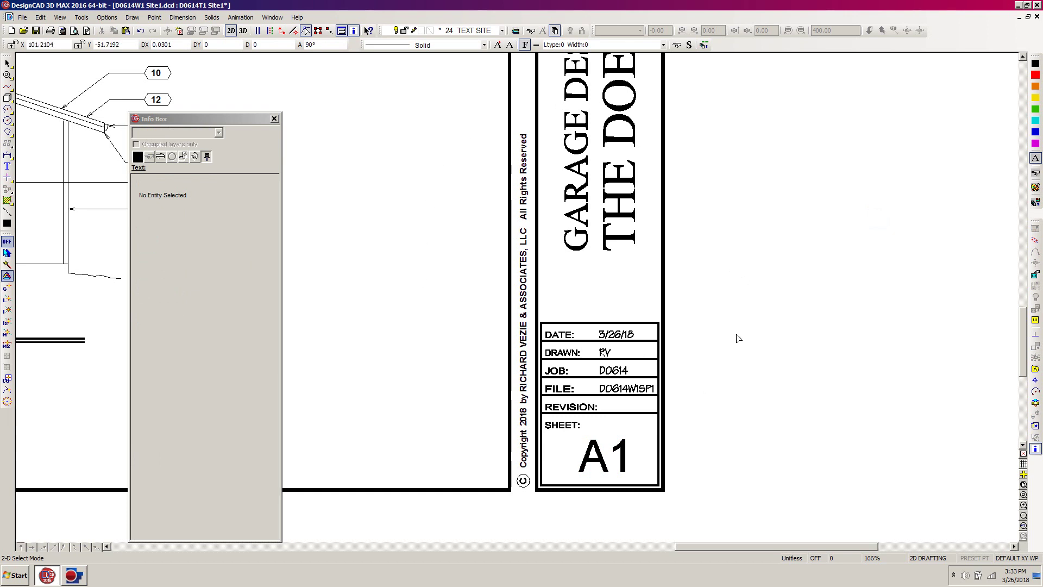
- Change the A1 entry under INDEX TO SHEETS to SITE PLAN & ELEVATIONS and recolor it black
key(Home)
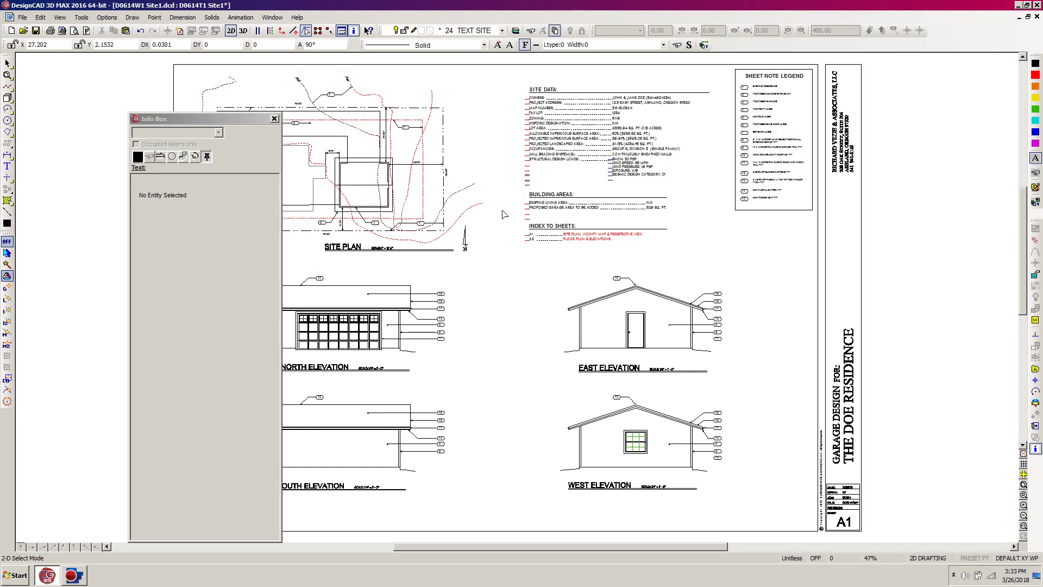
key(z)
click(485, 201)
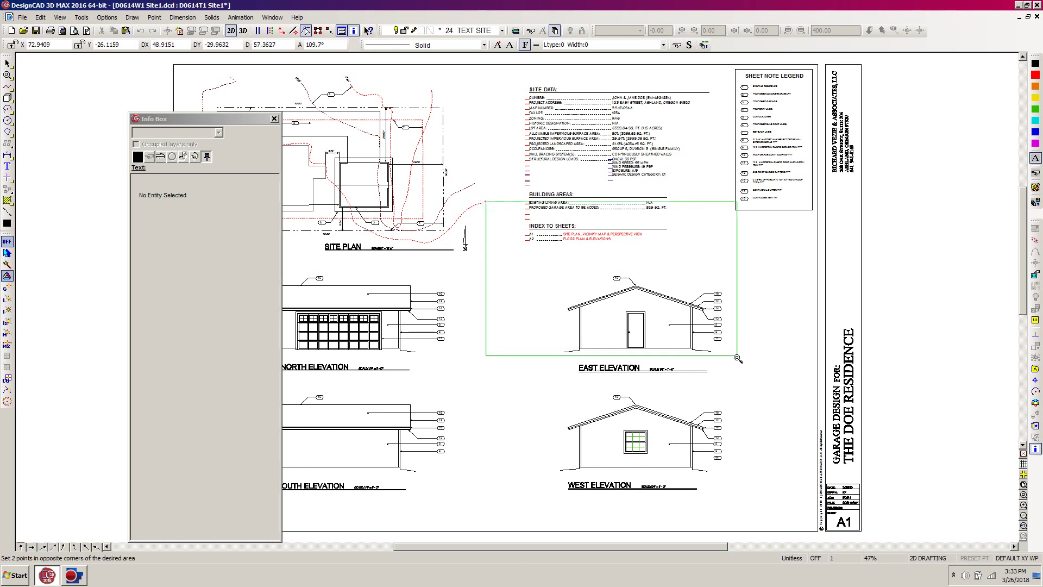
click(770, 408)
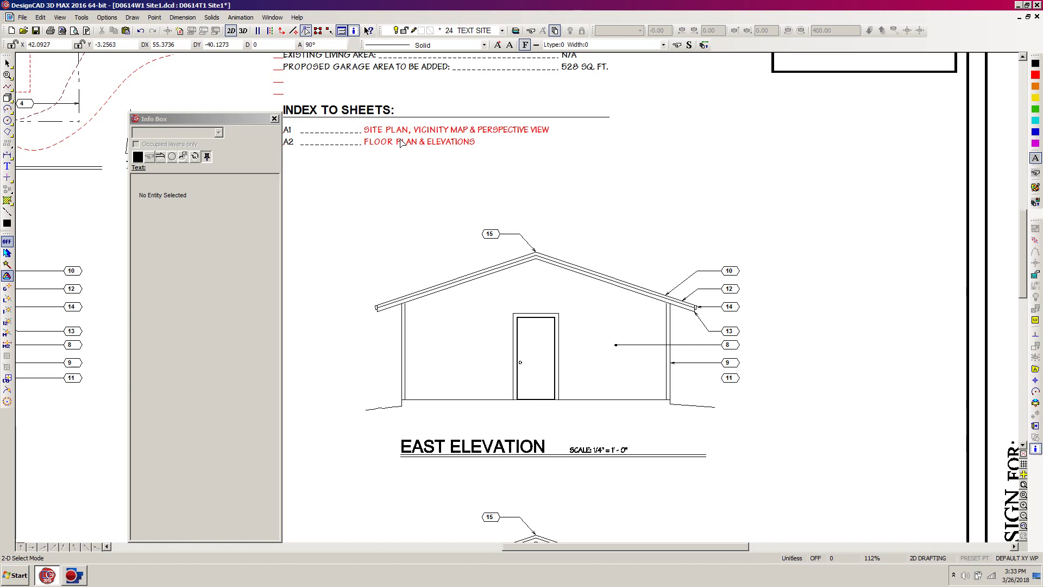
click(369, 132)
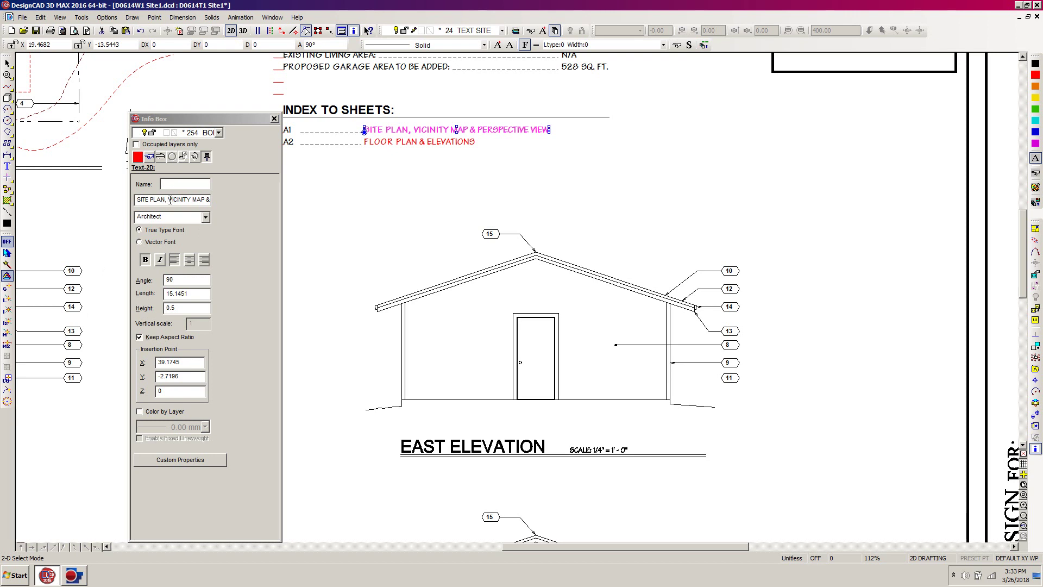
drag(170, 199, 232, 199)
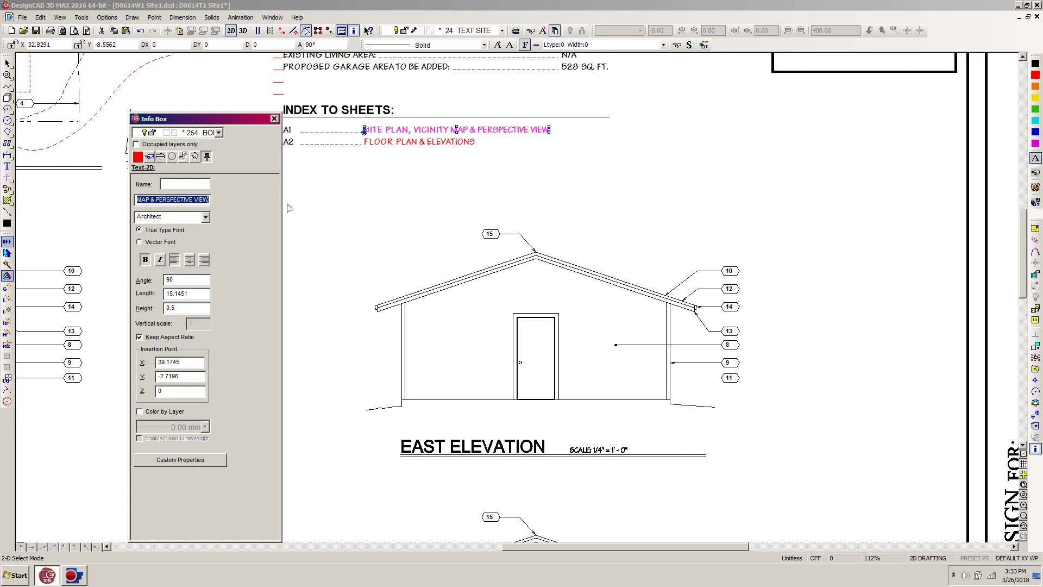
text(ELEVATIONS)
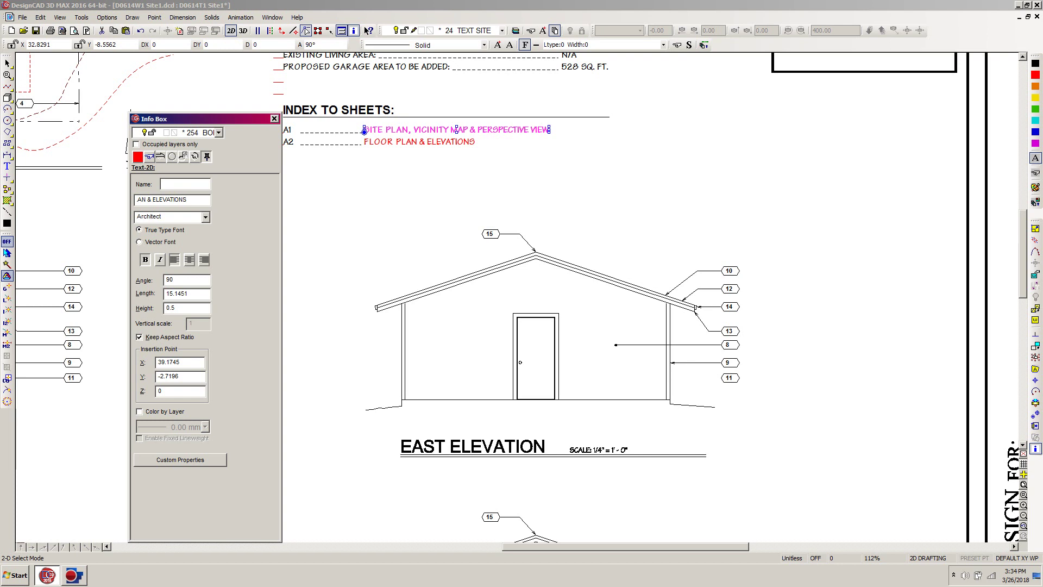
key(Tab)
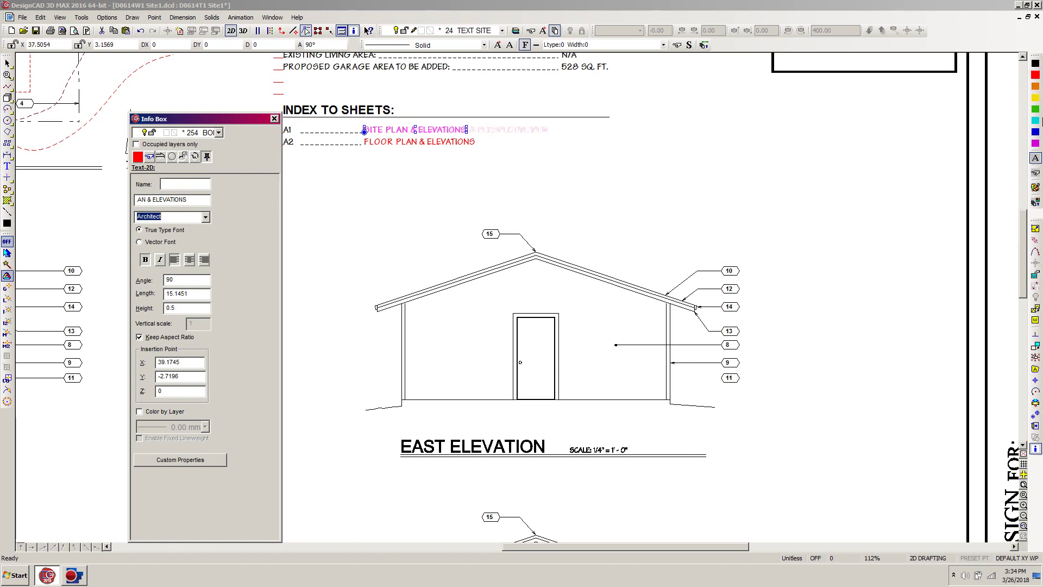
click(1037, 160)
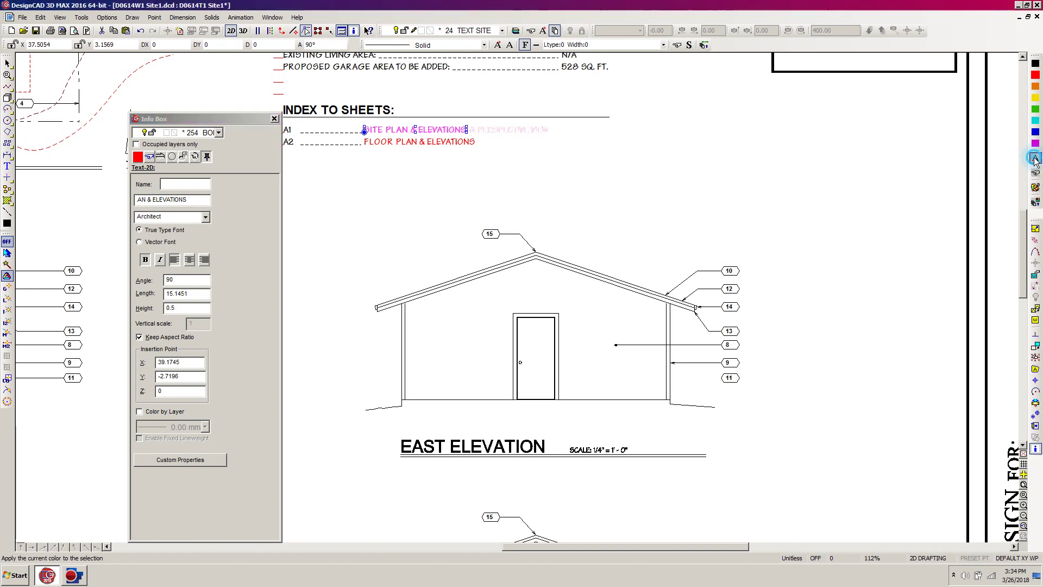
click(870, 173)
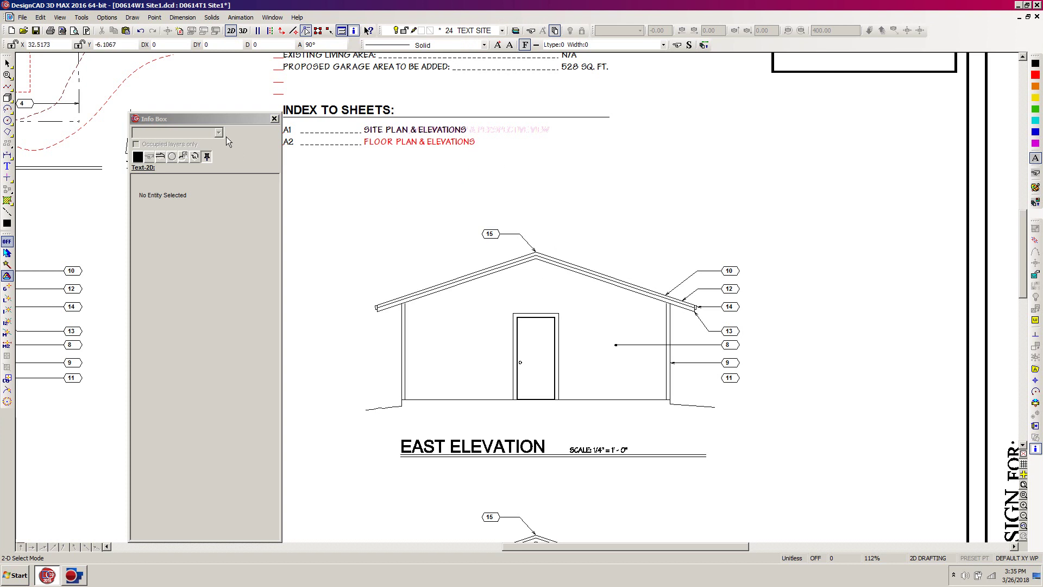
- Move the Info Box clear of the drawing and save the Site1 drawing
drag(223, 119, 232, 556)
click(337, 5)
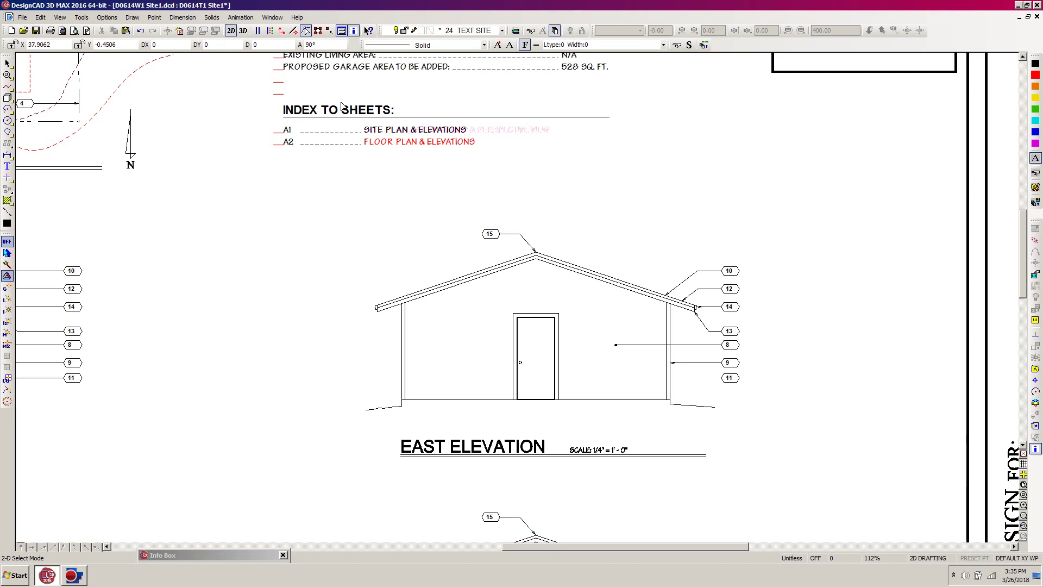
click(36, 31)
- Check the plan and detail titles on the D0614W1 A2 sheet, and return to the Site1 drawing
click(269, 19)
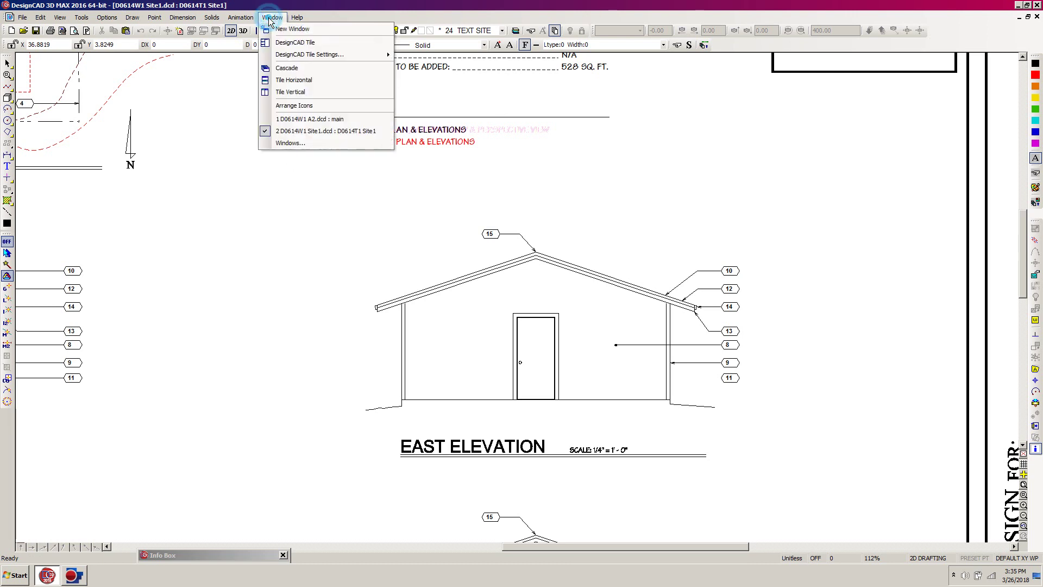
click(301, 120)
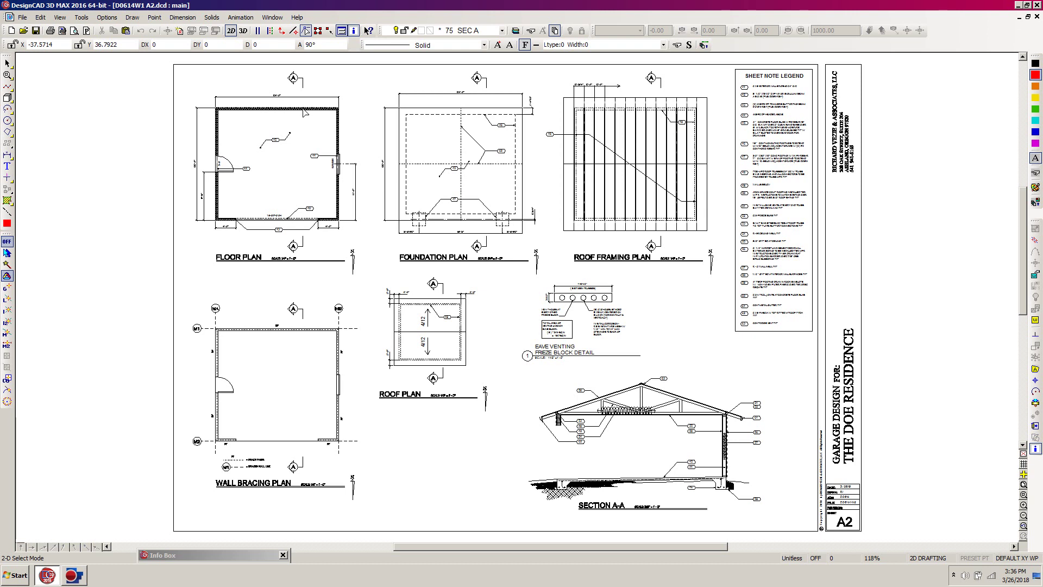
click(272, 19)
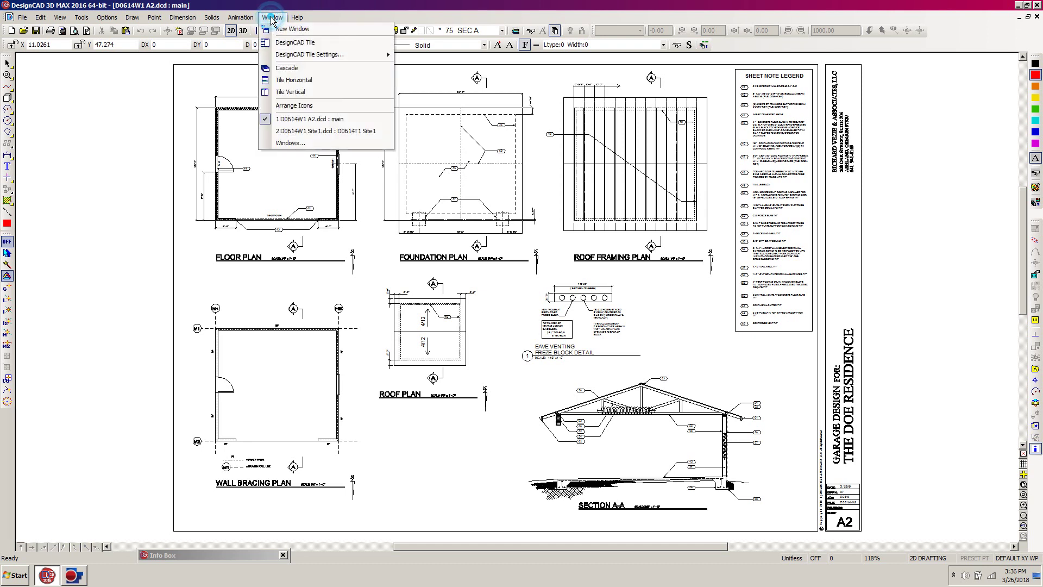
click(306, 131)
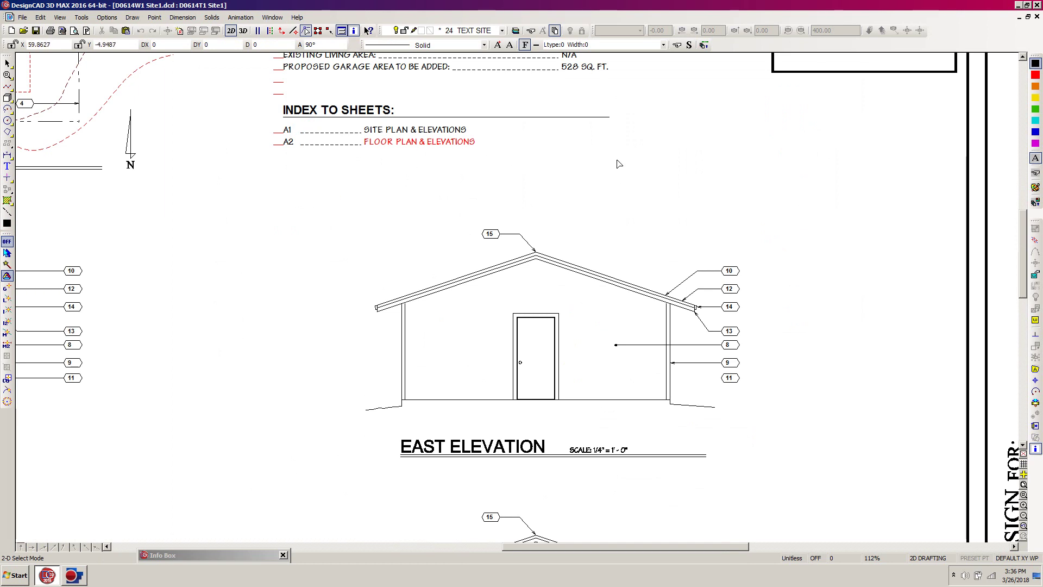
- Change the A2 entry in the sheet index to FLOOR PLAN, FOUNDATION PLAN, ROOF FRAMING PLAN, WALL BRACING PLAN, ROOF PLAN, SECTION A-A & DETAIL
scroll(618, 157, down, 2)
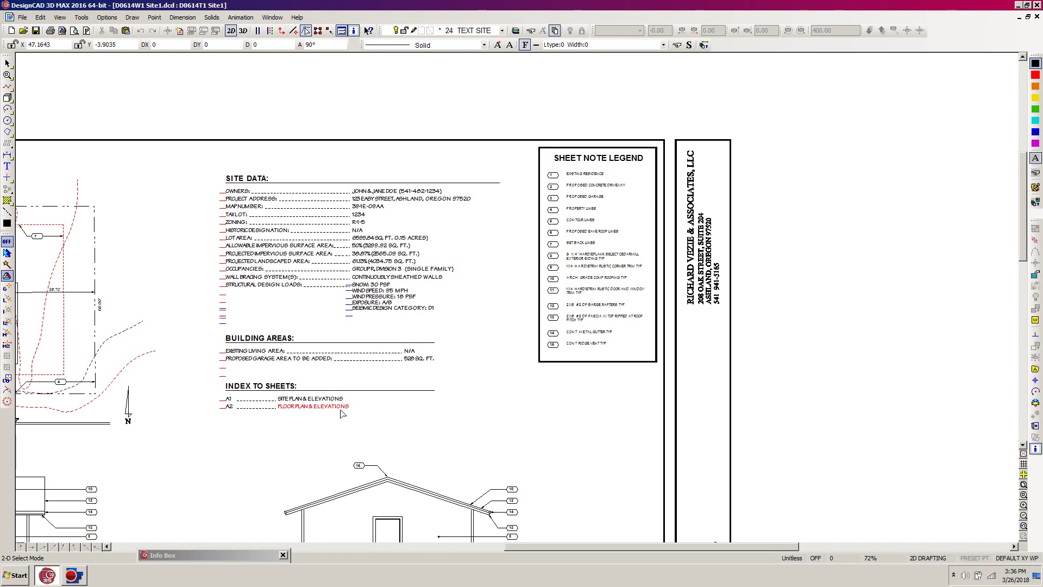
click(283, 408)
click(211, 559)
drag(211, 557, 116, 162)
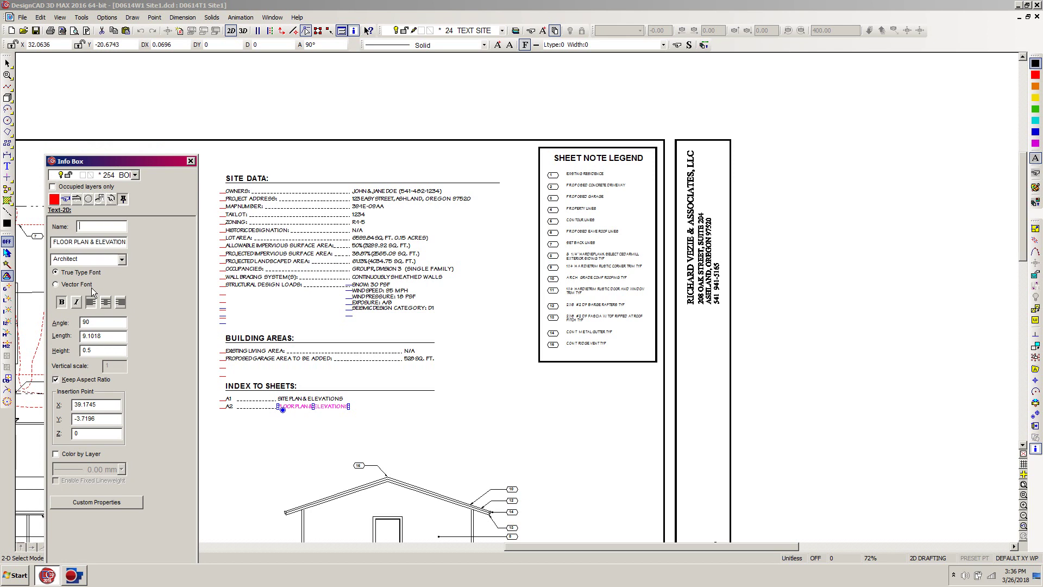
double_click(91, 241)
drag(98, 244, 194, 246)
text(,)
text( FOUND)
text(ATION PLAN)
text(,)
text(,)
text( ROOF F)
text(RAMING PLAN)
key(BackSpace)
text(N)
text(,)
text(,)
text( WALL BRA)
text(CING PLAN)
text(, )
text(ROOF PLA)
text(N)
text( ,)
text( SECTION)
text( A-A)
text(&)
text( DETAI)
text(L)
key(Tab)
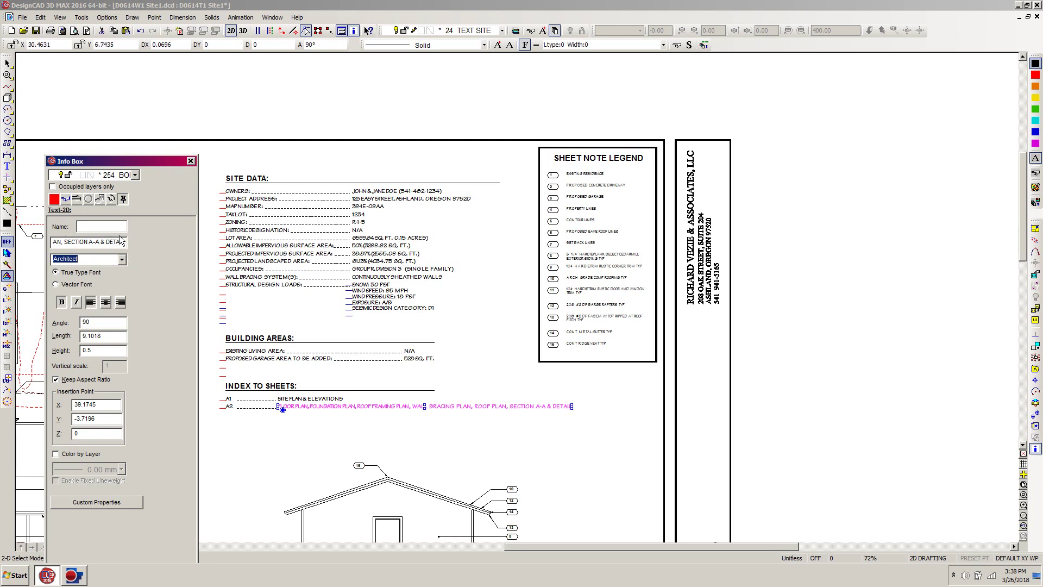
- Cut ROOF PLAN, SECTION A-A & DETAIL from the A2 index entry so its text ends with WALL BRACING PLAN and a comma
click(54, 244)
key(Left)
key(Left)
key(Left)
drag(61, 242, 193, 250)
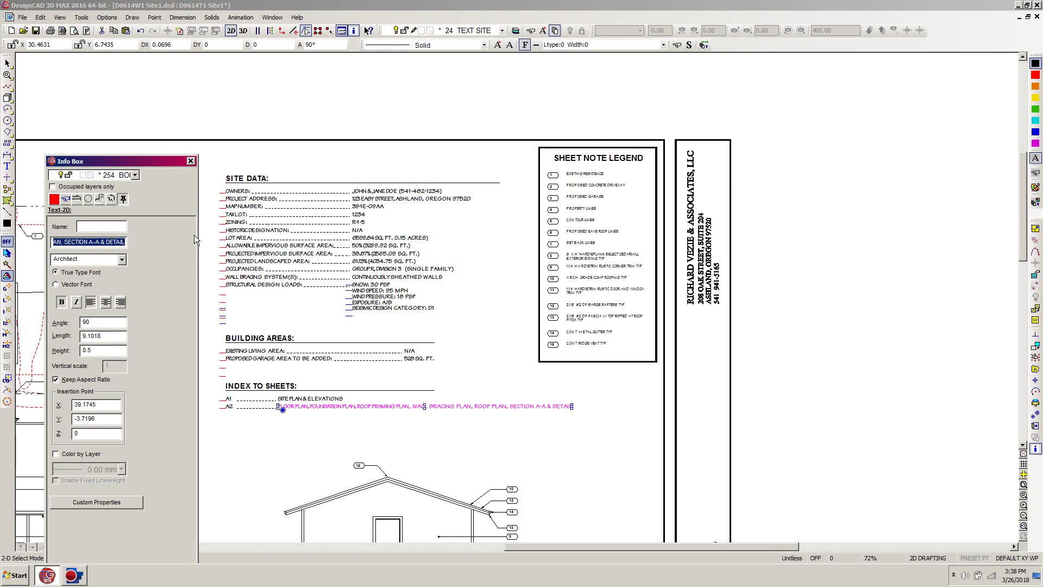
key(Delete)
key(BackSpace)
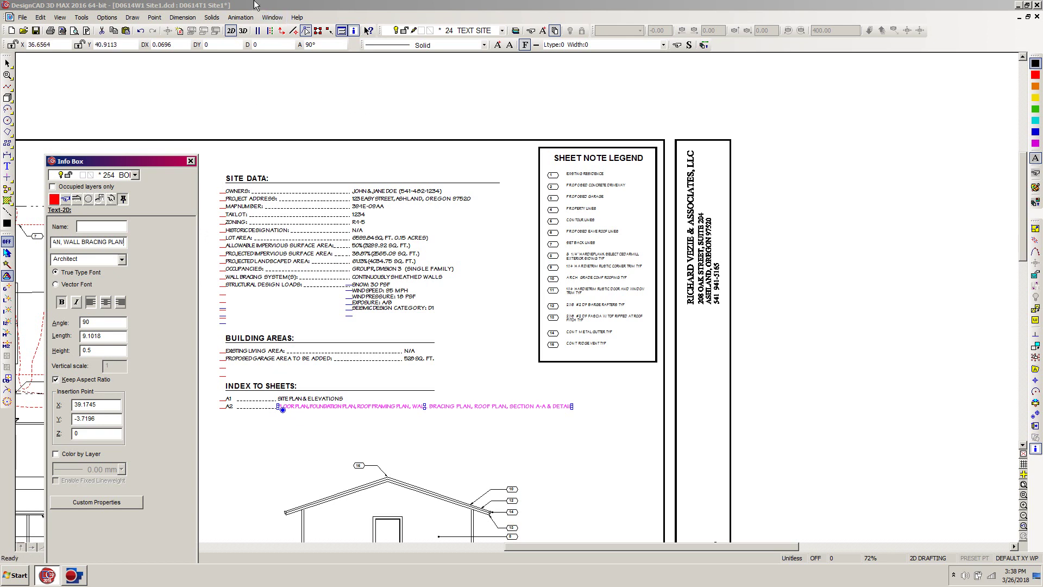
key(BackSpace)
click(251, 6)
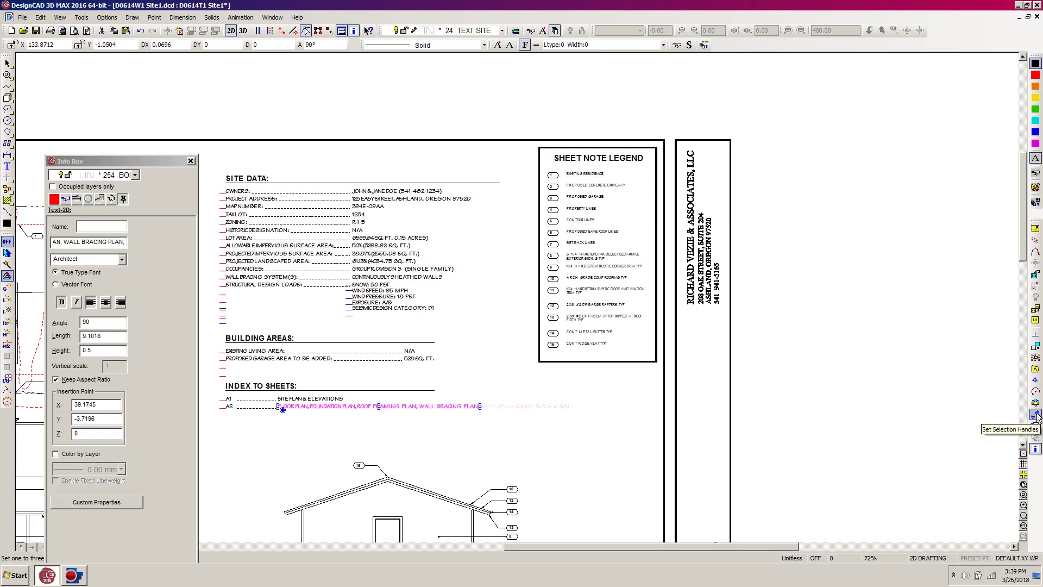
- Copy the A2 index text 0.75 units straight down and recolor the original line black
click(283, 410)
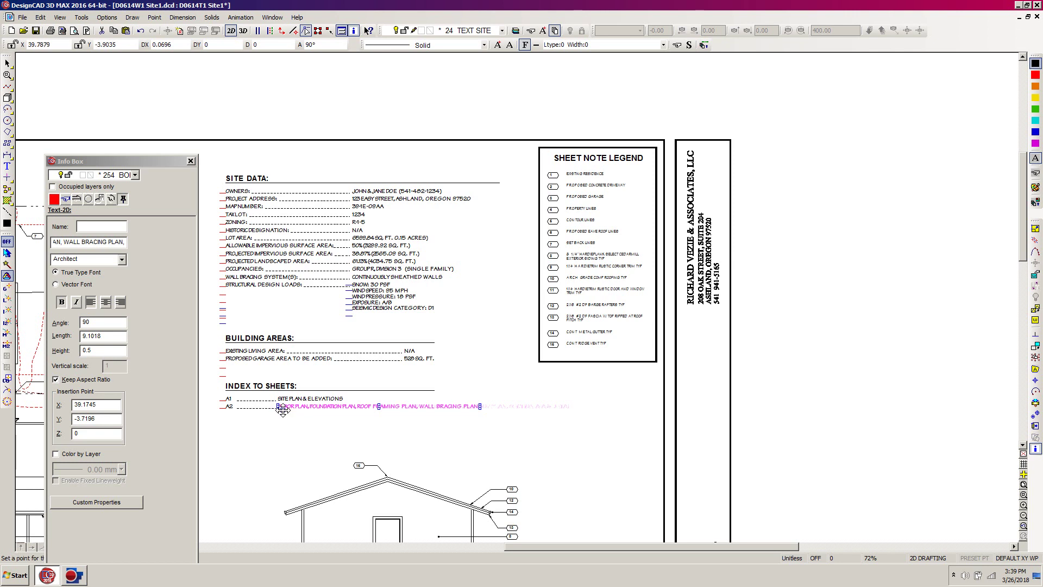
click(283, 409)
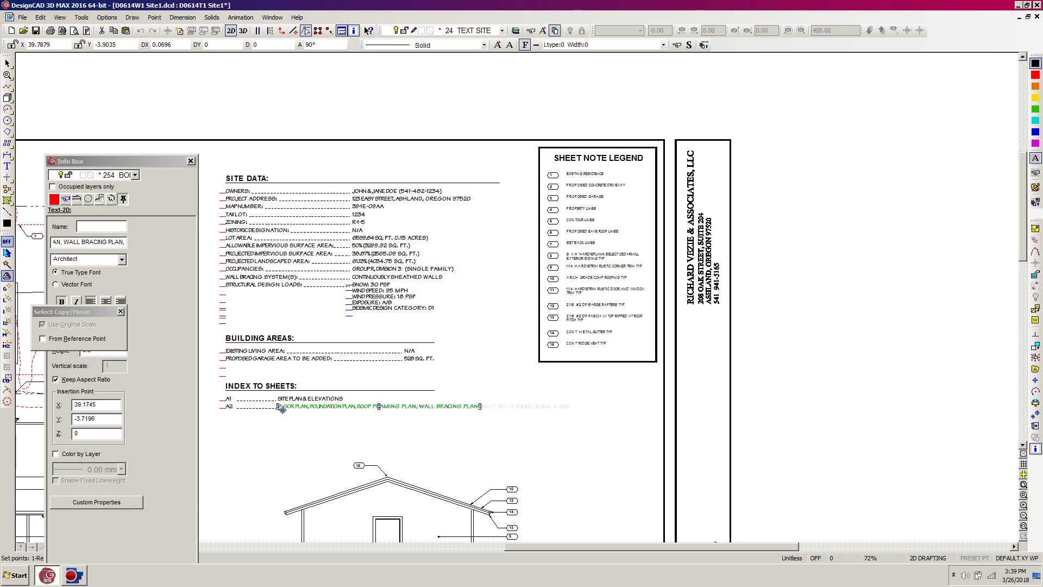
key(apostrophe)
key(Tab)
text(-)
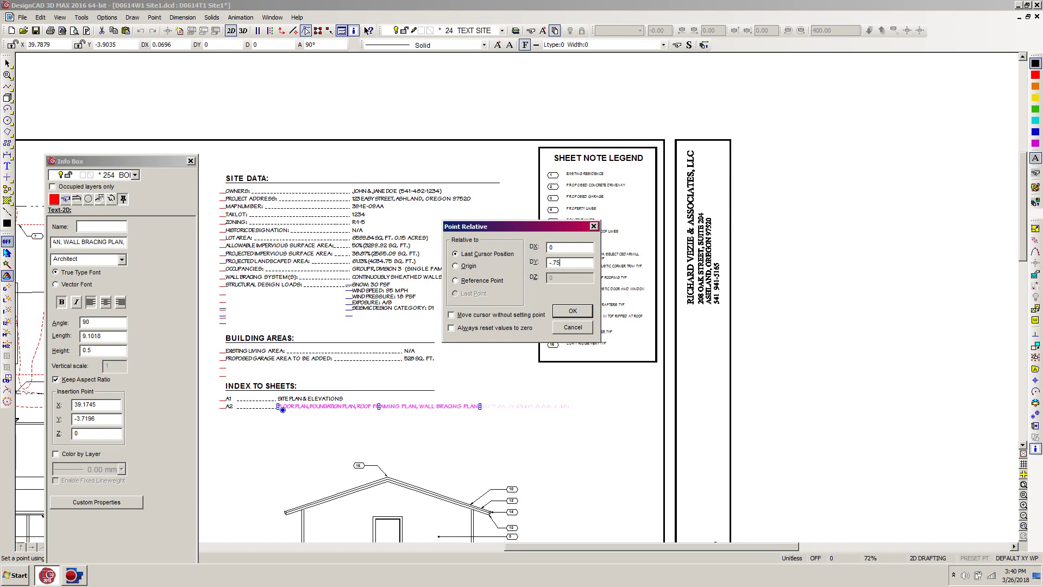
key(Return)
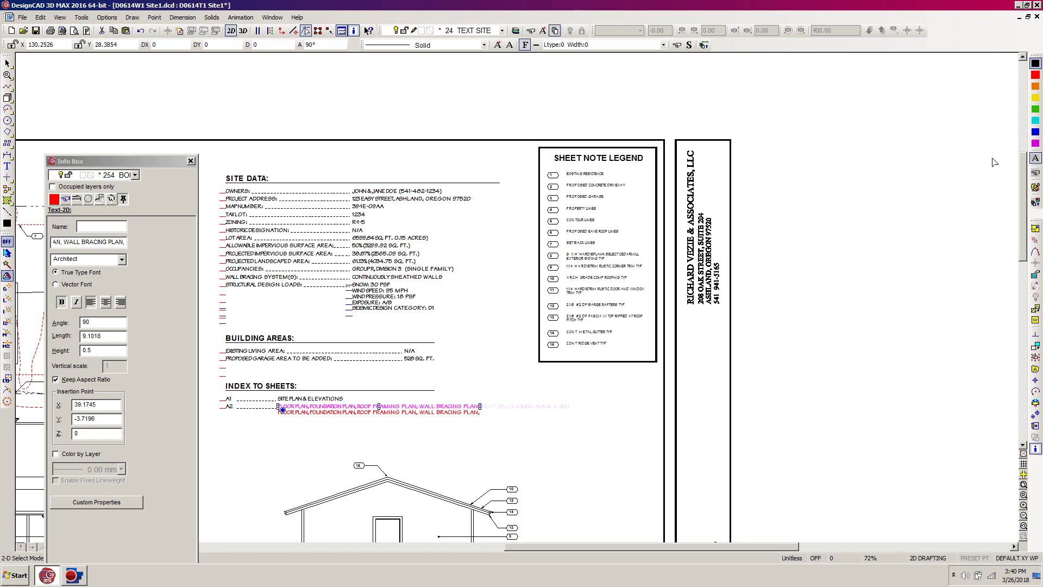
click(1036, 158)
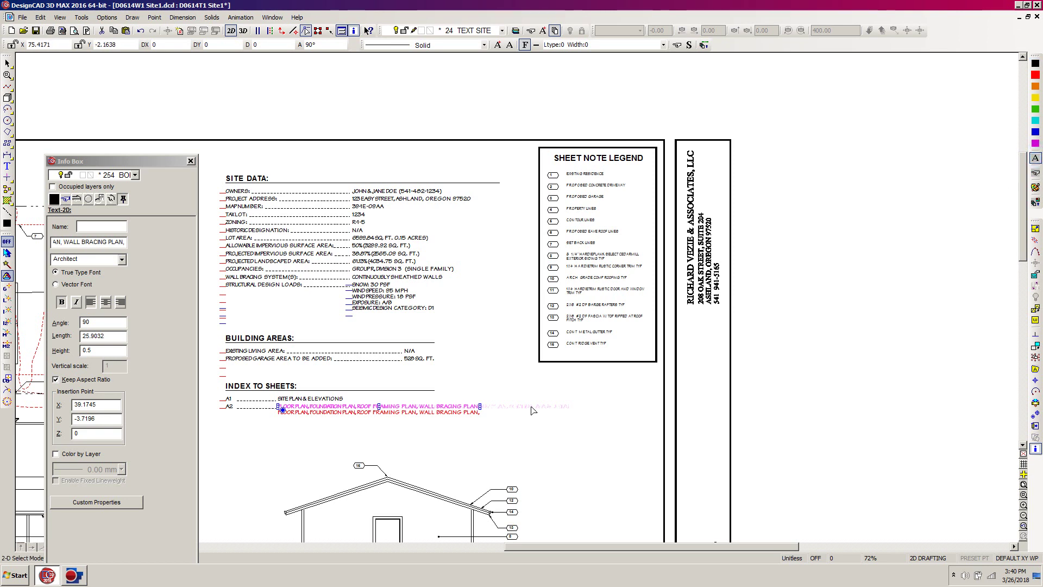
- Replace the copied line's text with the cut text ROOF PLAN, SECTION A-A & DETAIL and recolor it black
click(307, 414)
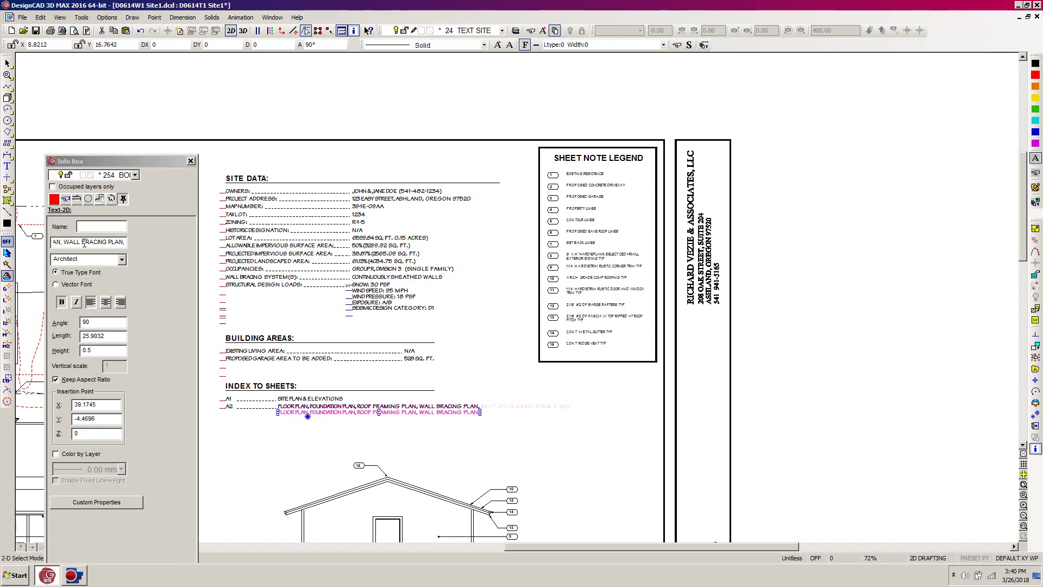
right_click(85, 244)
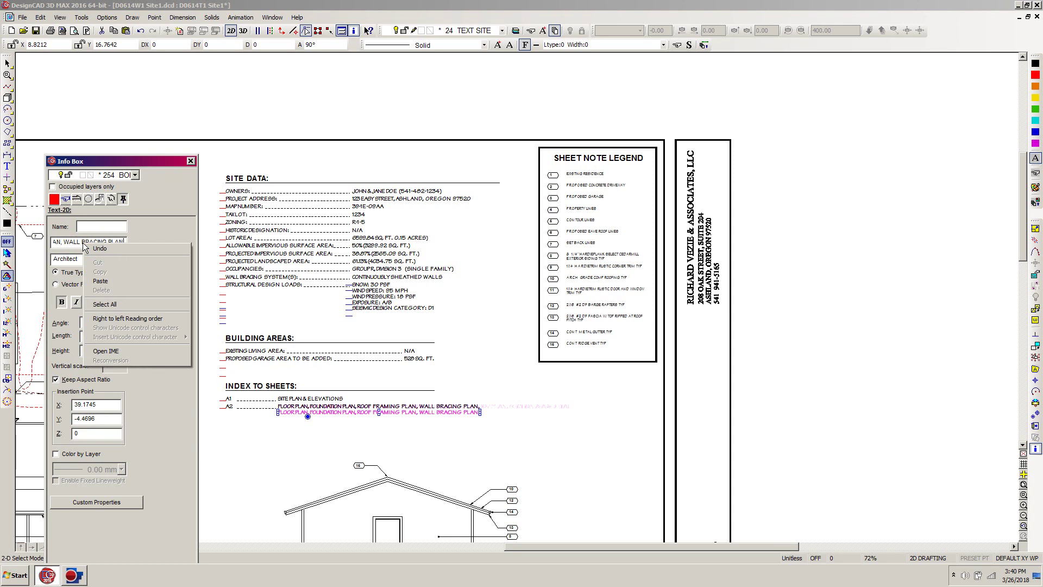
click(103, 305)
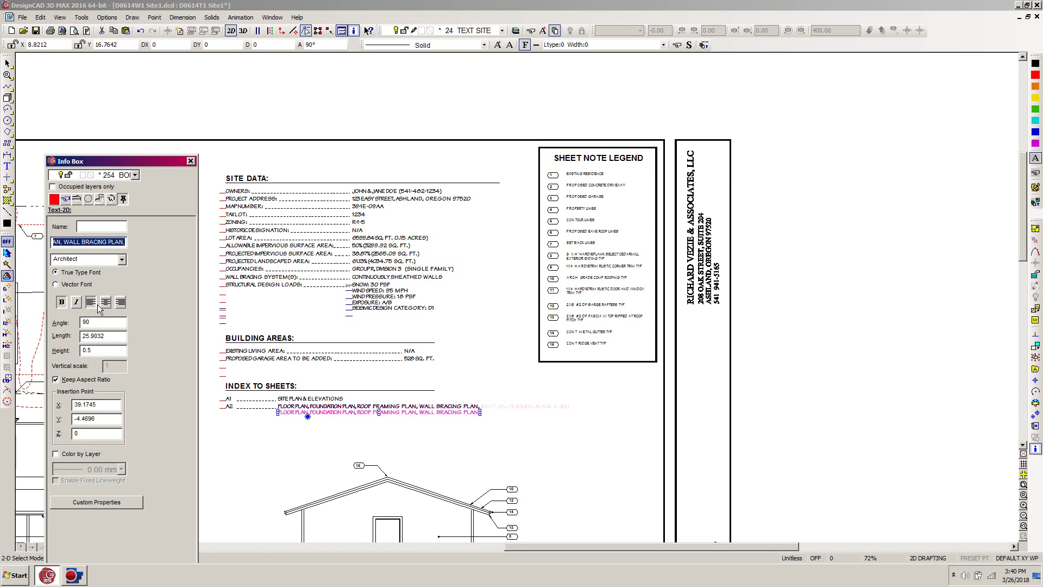
key(ctrl+v)
key(Tab)
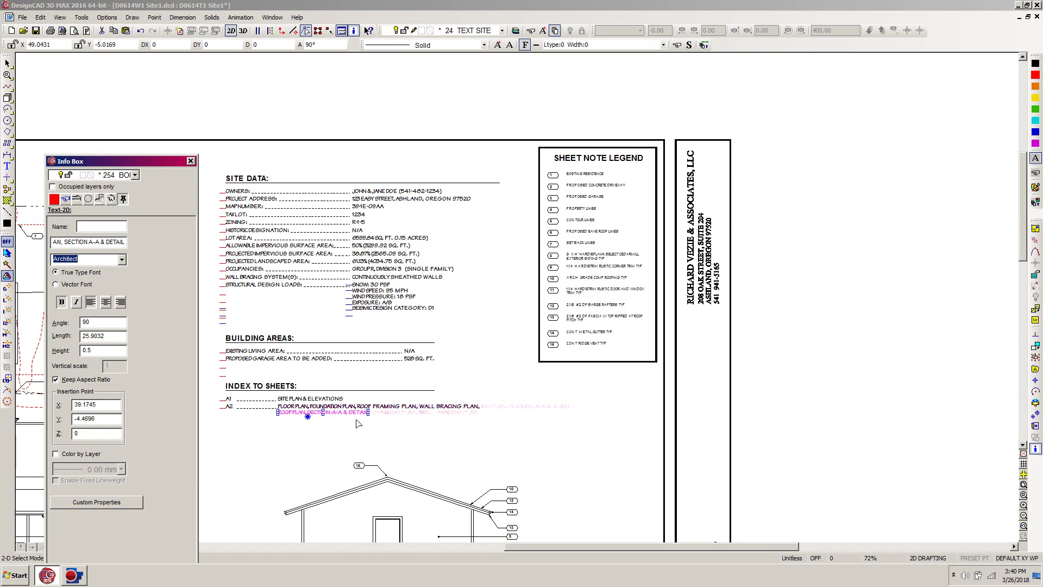
click(1035, 158)
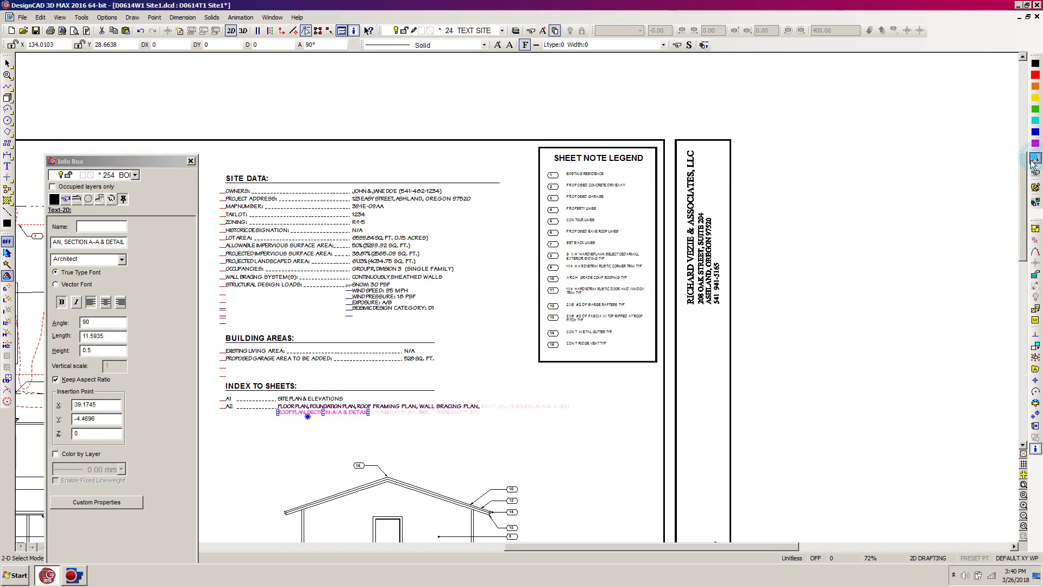
click(938, 170)
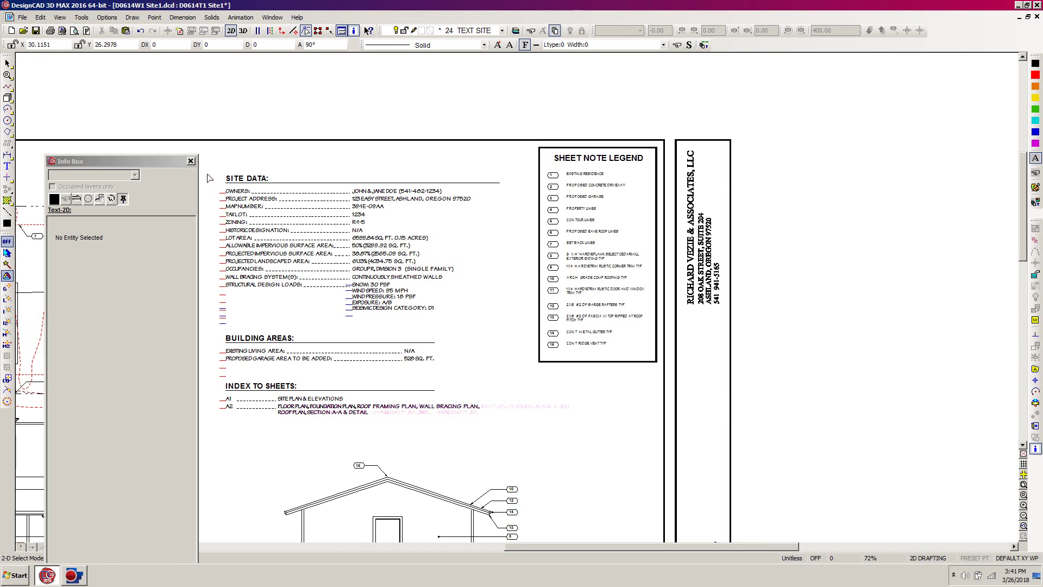
- Delete the leftover guide marks beside the site data, building areas and sheet index entries and beside the structural design load values
drag(208, 174, 229, 421)
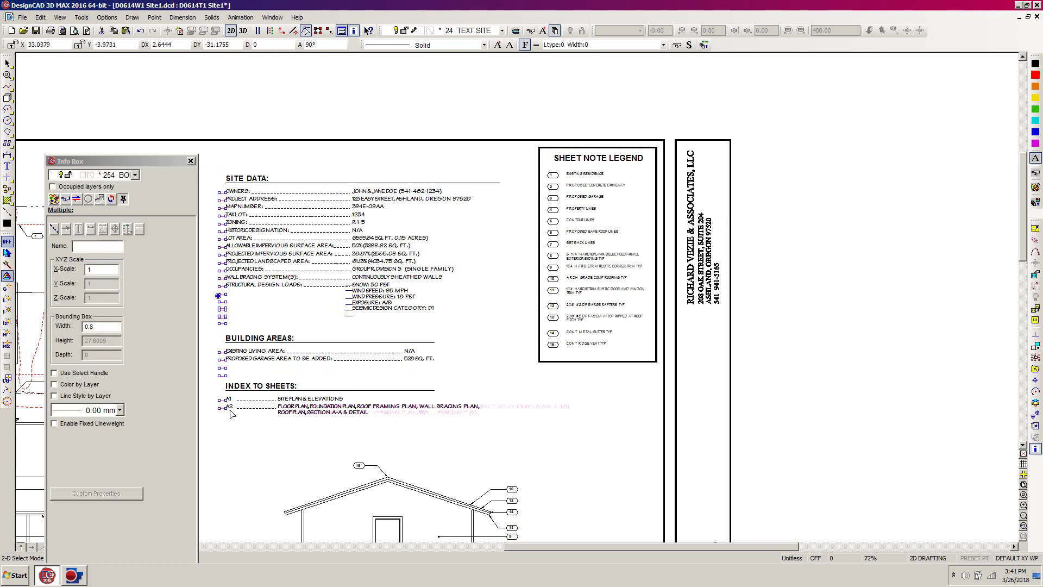
key(Delete)
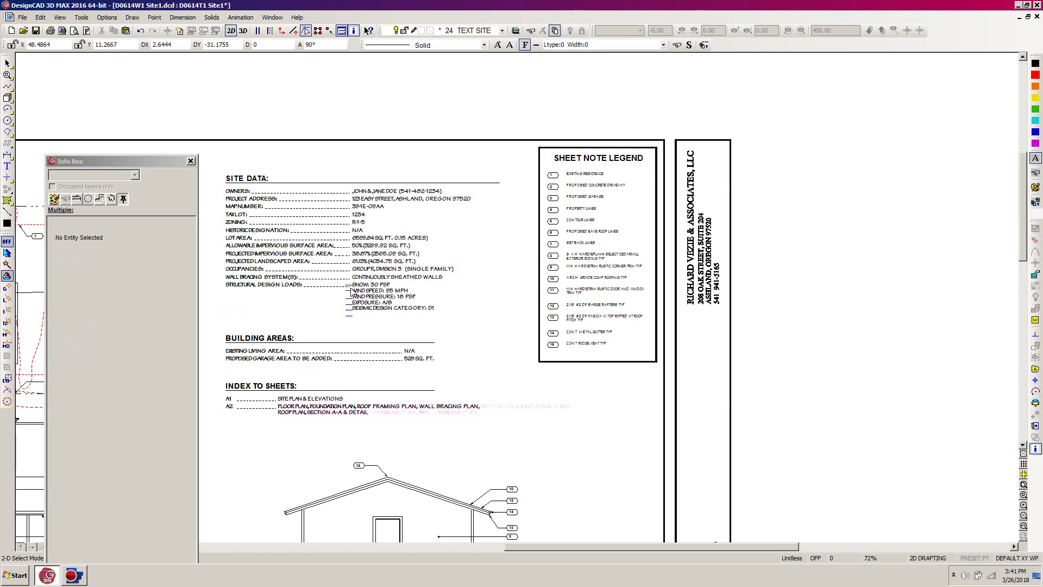
click(340, 274)
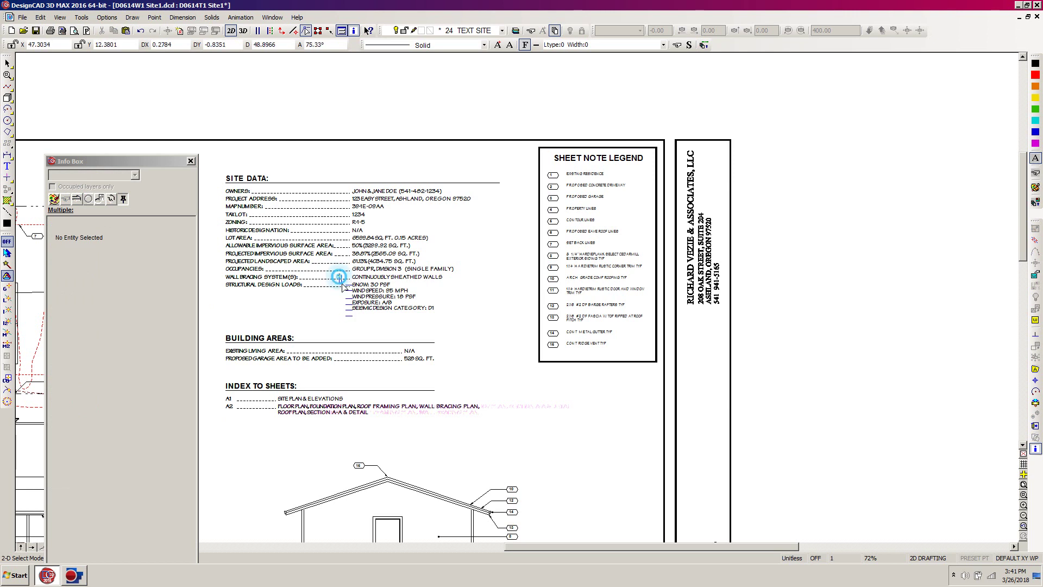
click(359, 328)
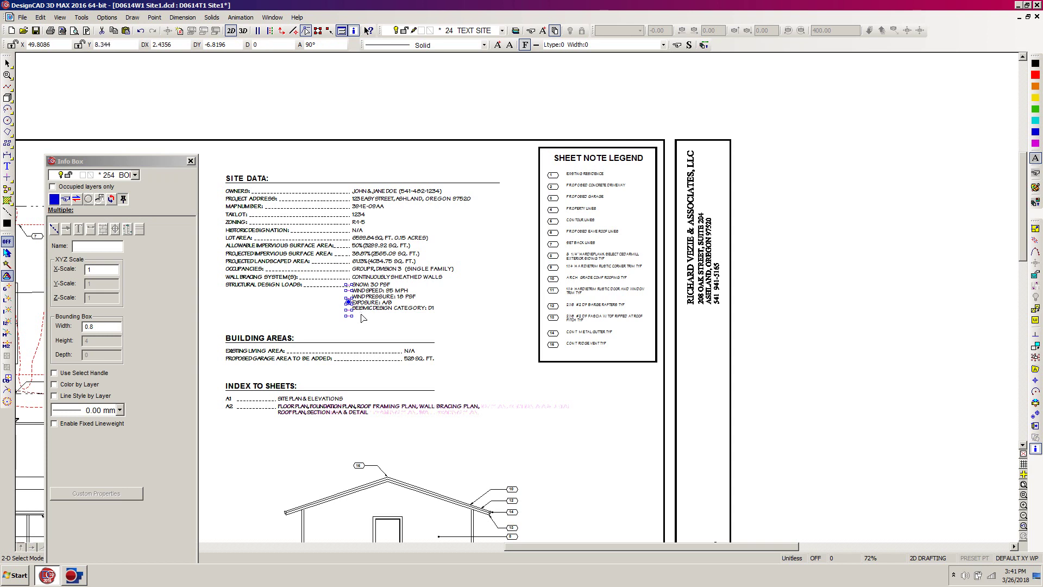
key(Escape)
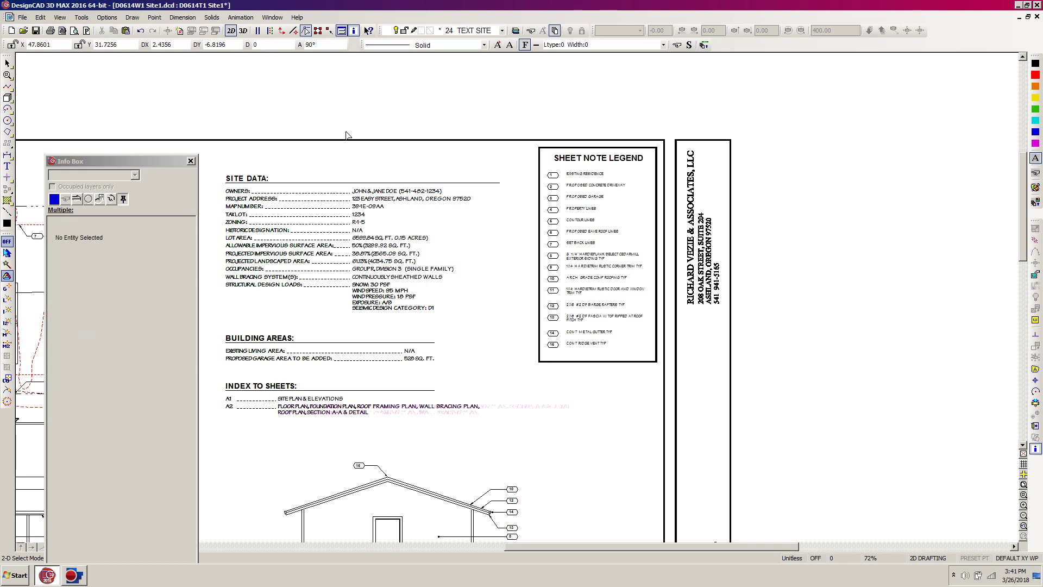
- Examine the color and layer properties of the contour lines in the site plan
mouse_move(115, 158)
mouse_down()
mouse_move(324, 317)
mouse_move(254, 544)
mouse_up()
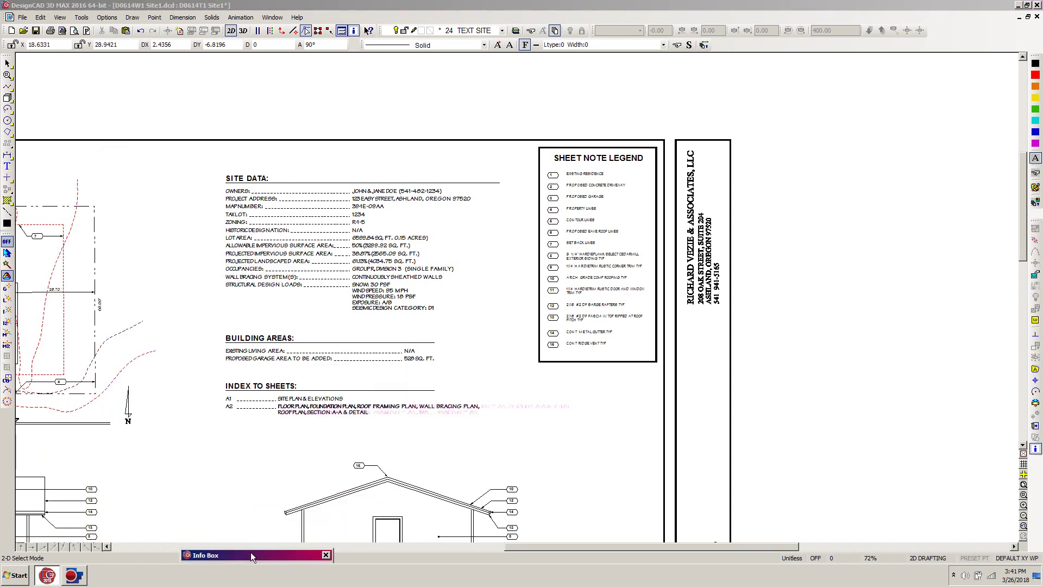
click(401, 7)
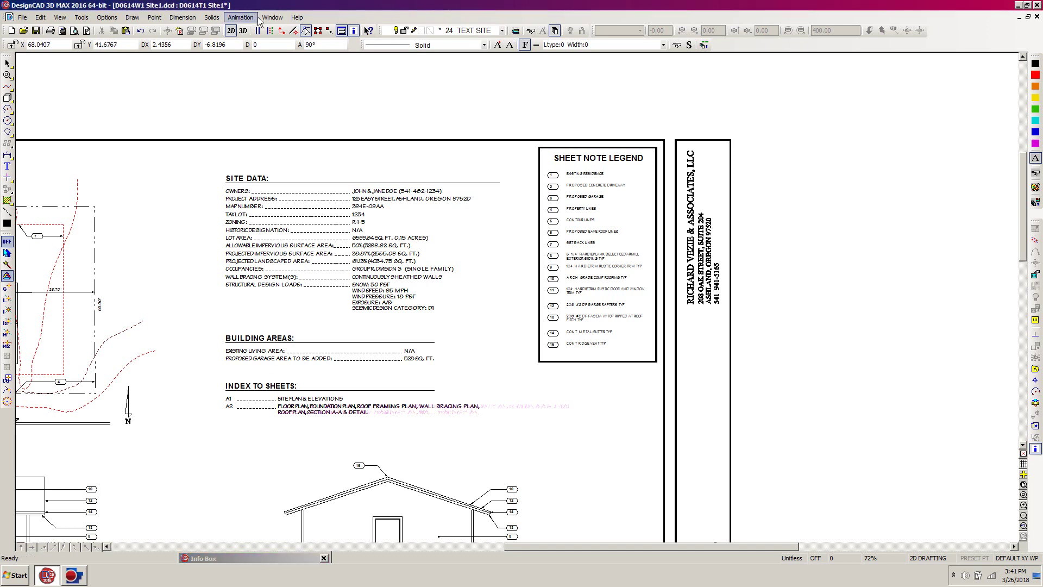
key(Home)
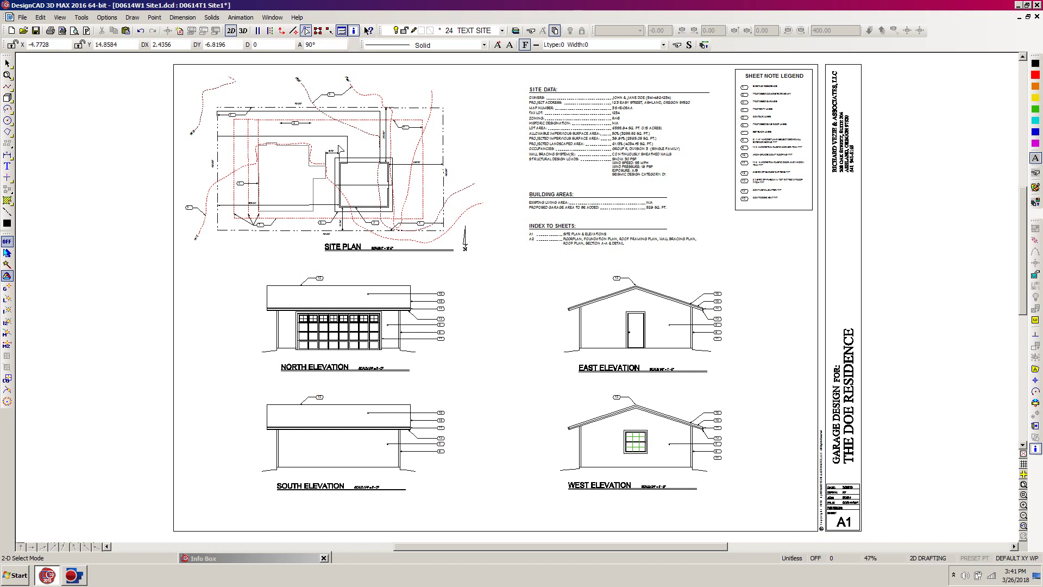
key(w)
click(187, 70)
click(480, 274)
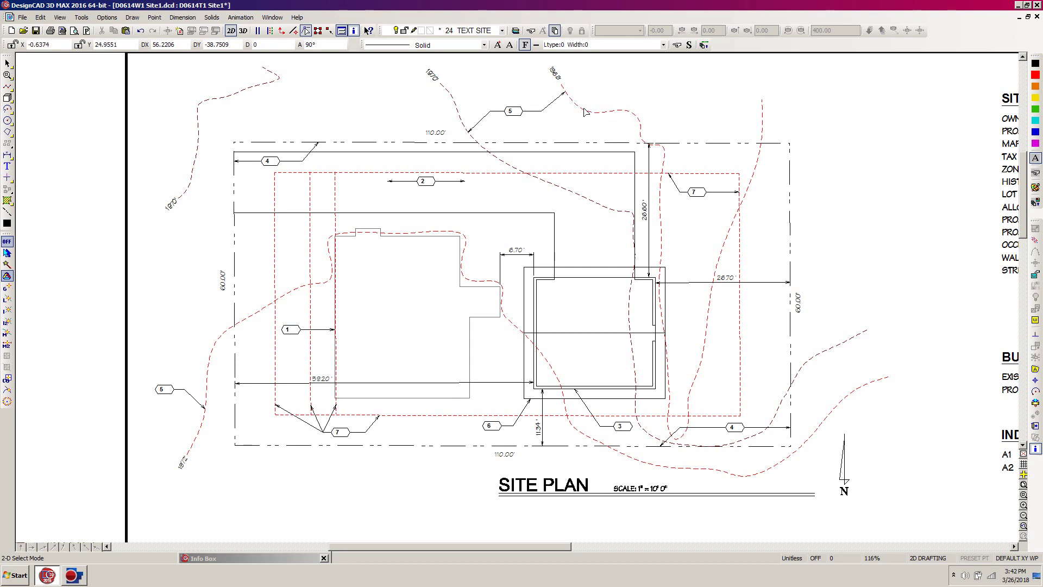
double_click(245, 558)
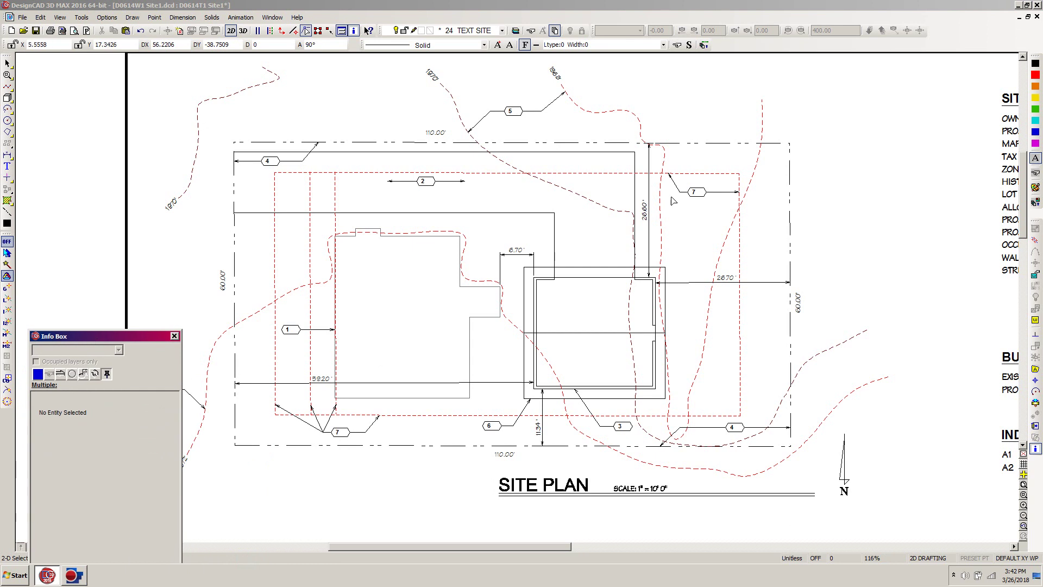
click(612, 112)
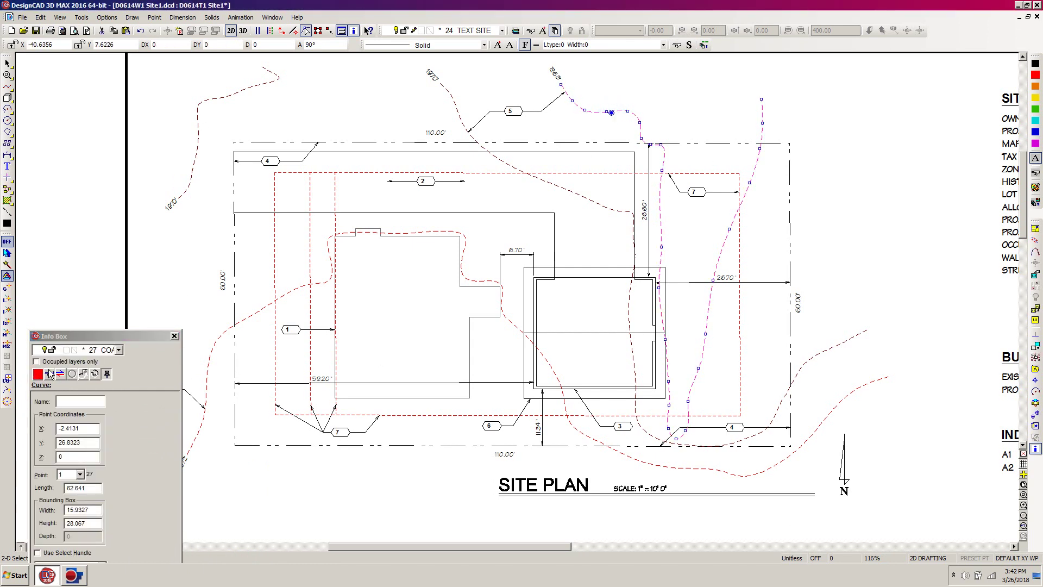
click(607, 207)
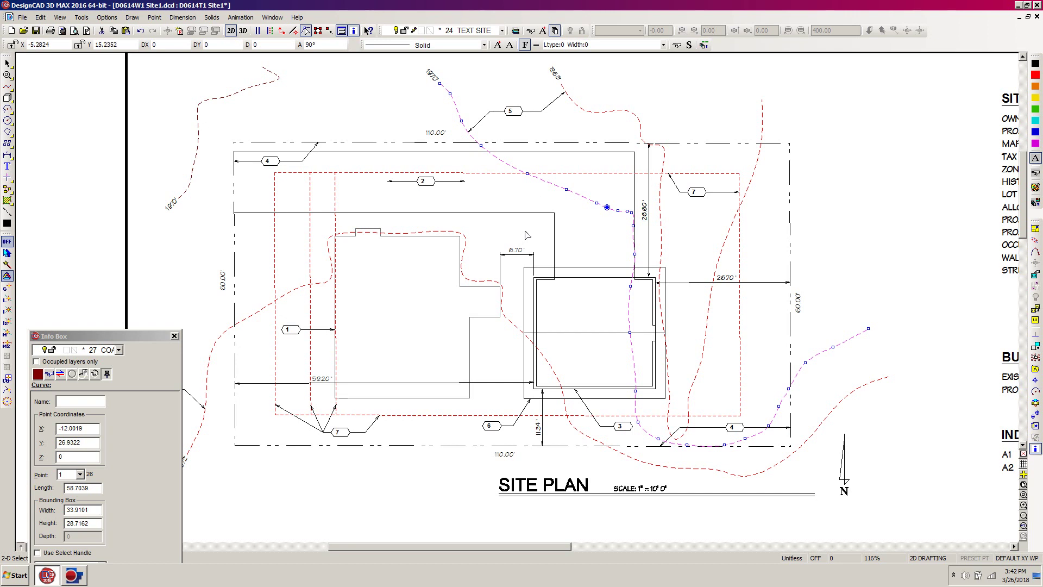
key(f)
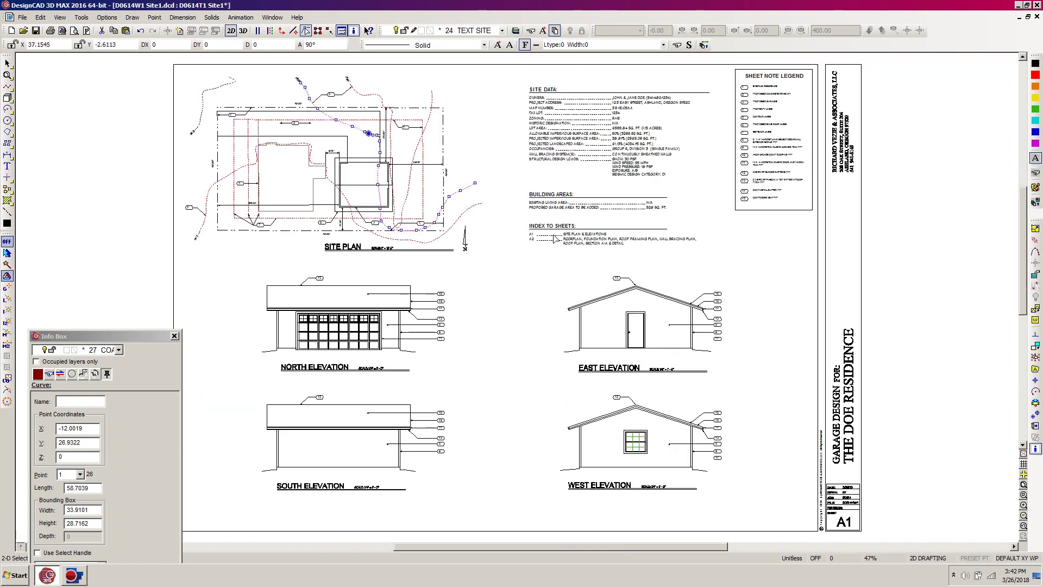
key(Escape)
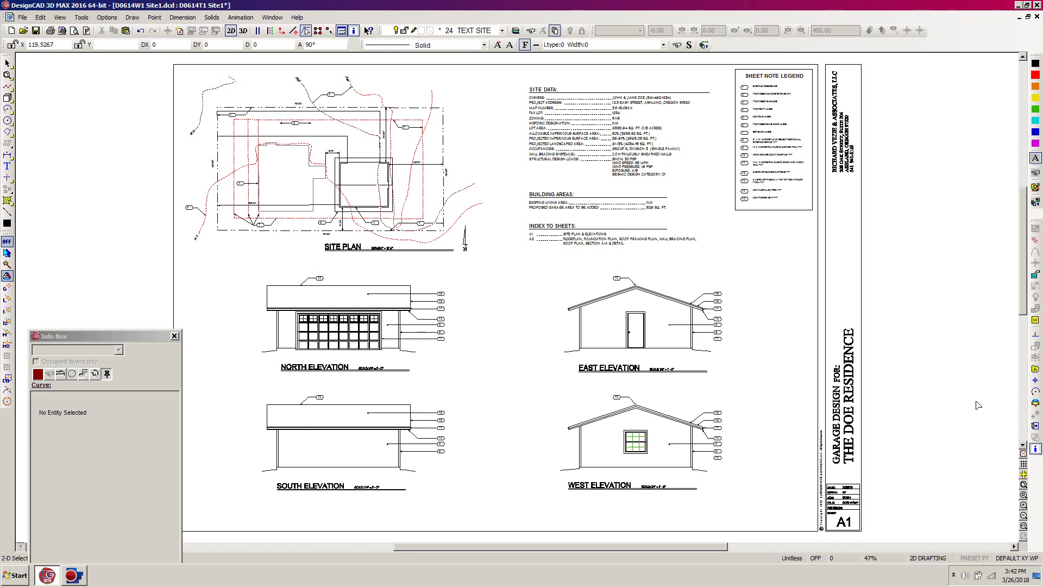
- Set up a selection filter by color for dark red (128, 0, 0) and green (47, 187, 0)
click(1036, 403)
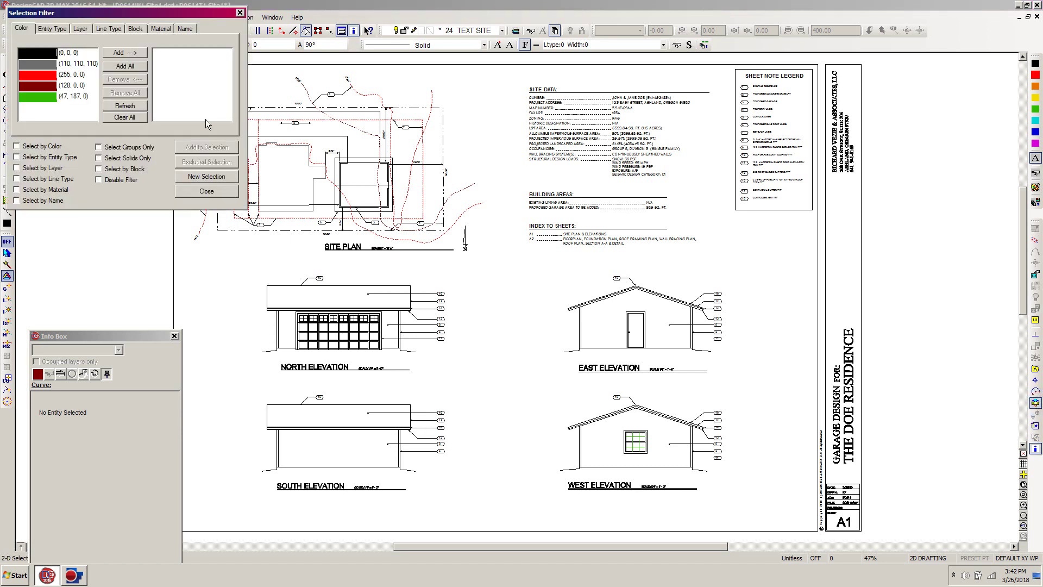
click(42, 90)
click(129, 52)
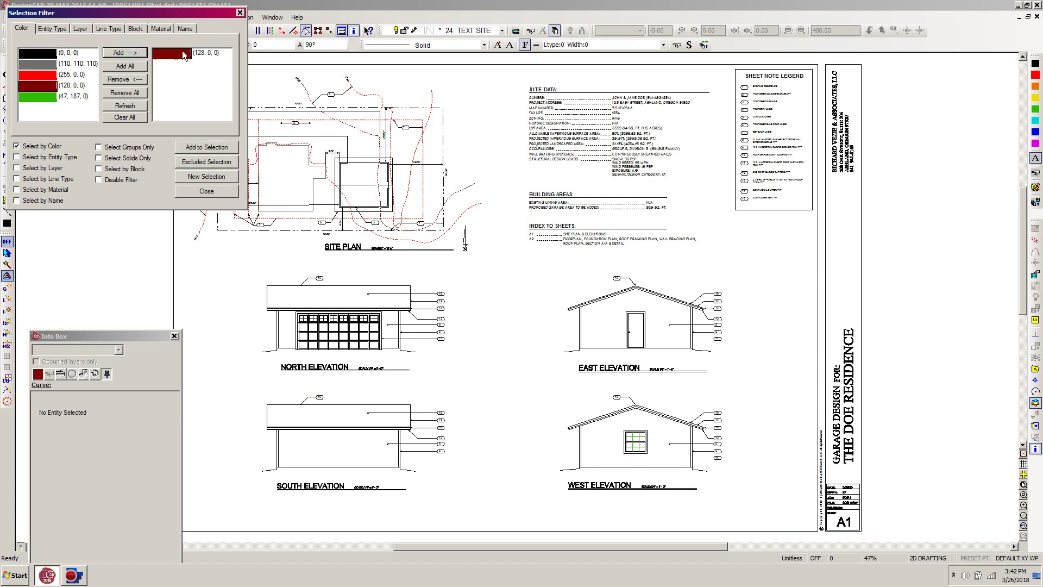
click(36, 98)
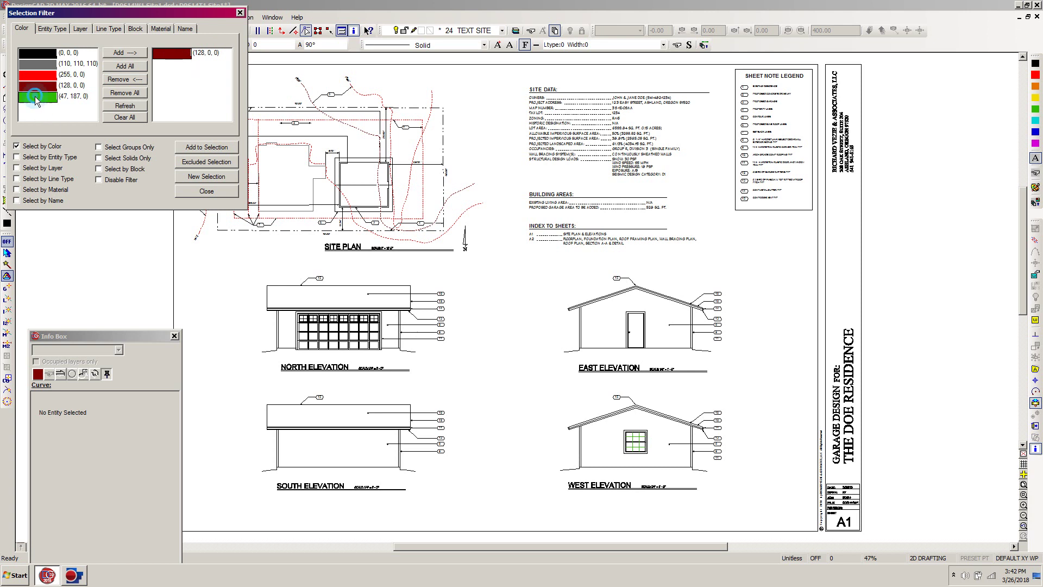
click(119, 55)
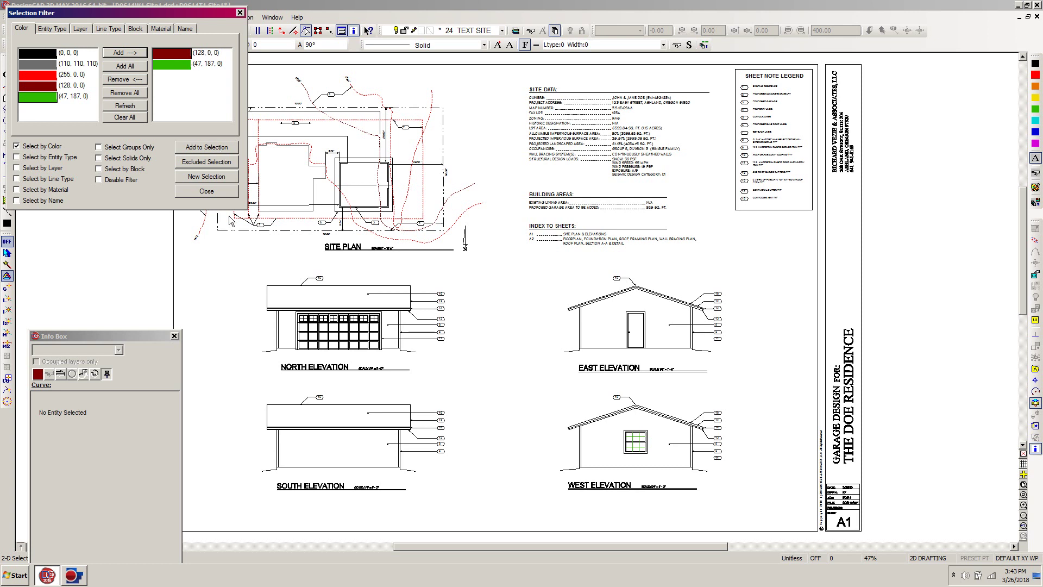
- Select every entity matching the filtered colors across the whole A1 sheet and recolor them black
drag(578, 548, 537, 553)
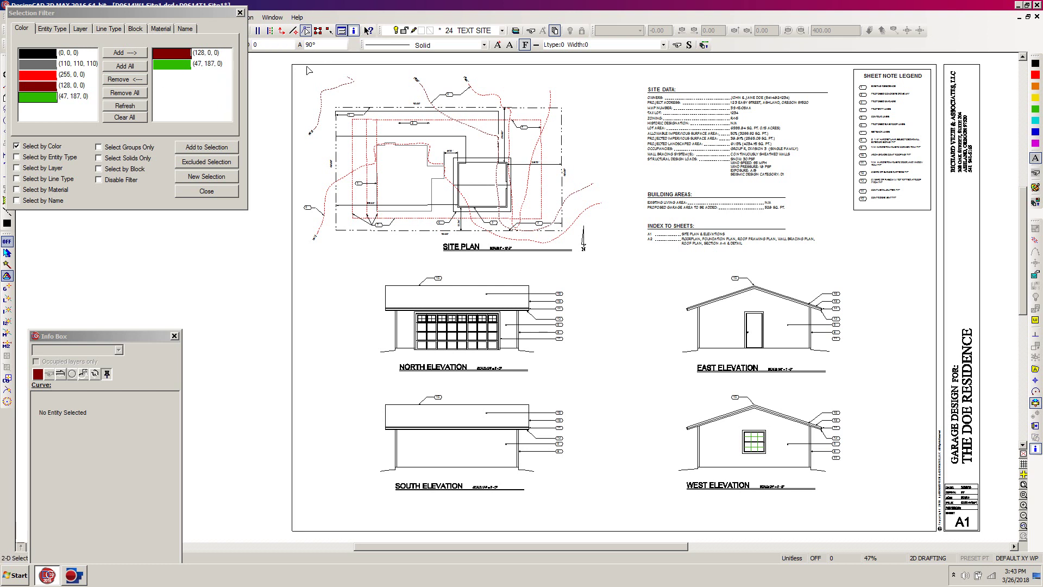
click(279, 59)
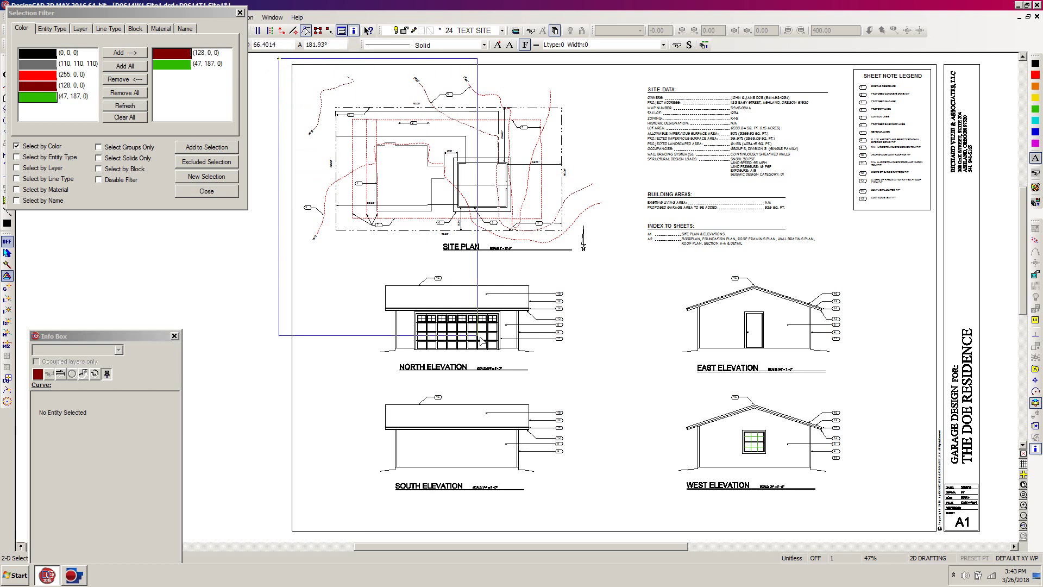
click(988, 529)
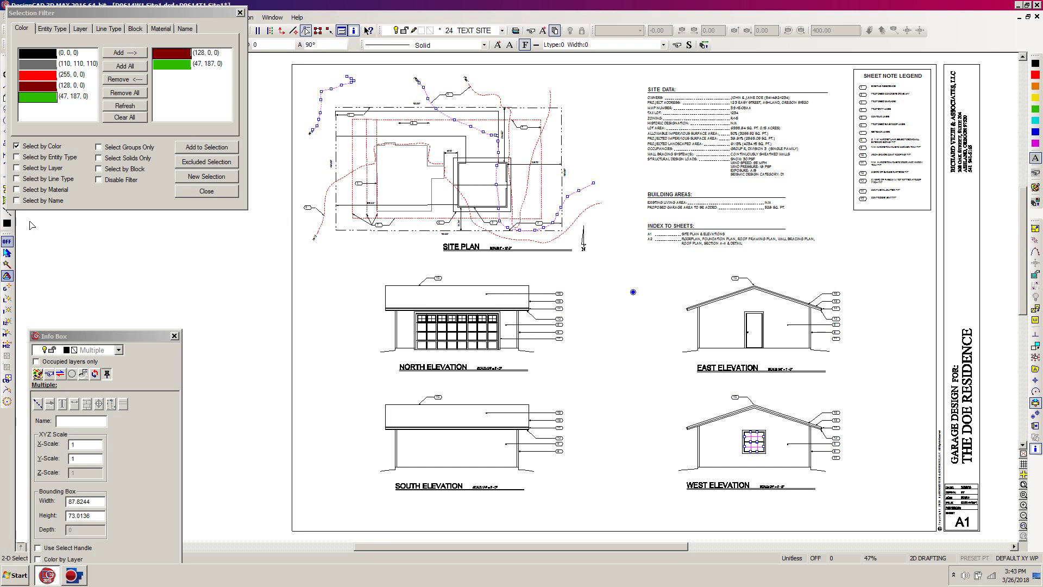
click(1036, 158)
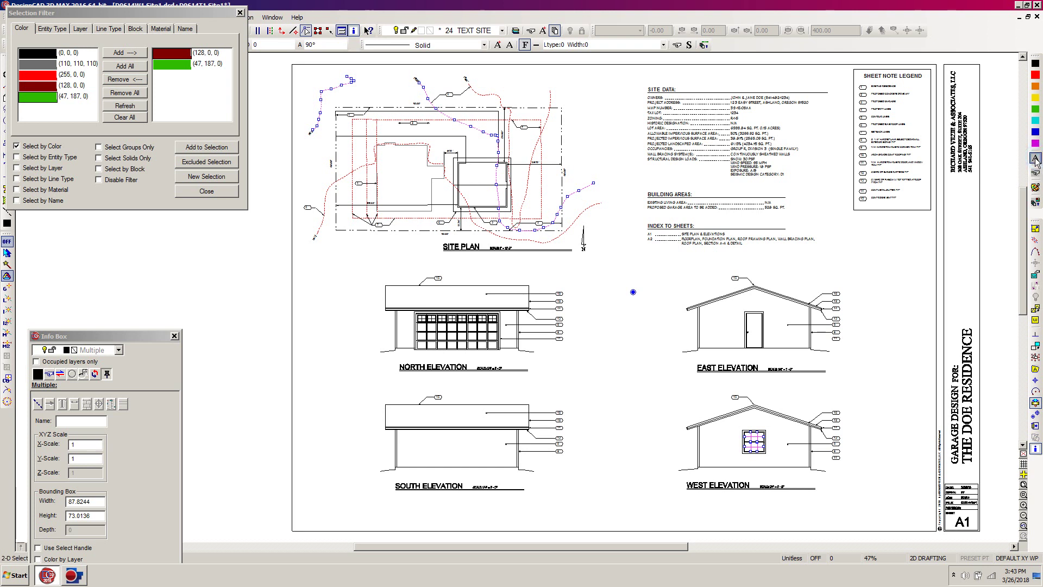
click(1036, 159)
- Remove all colors from the selection filter, update its color list and deselect the recolored entities
click(125, 93)
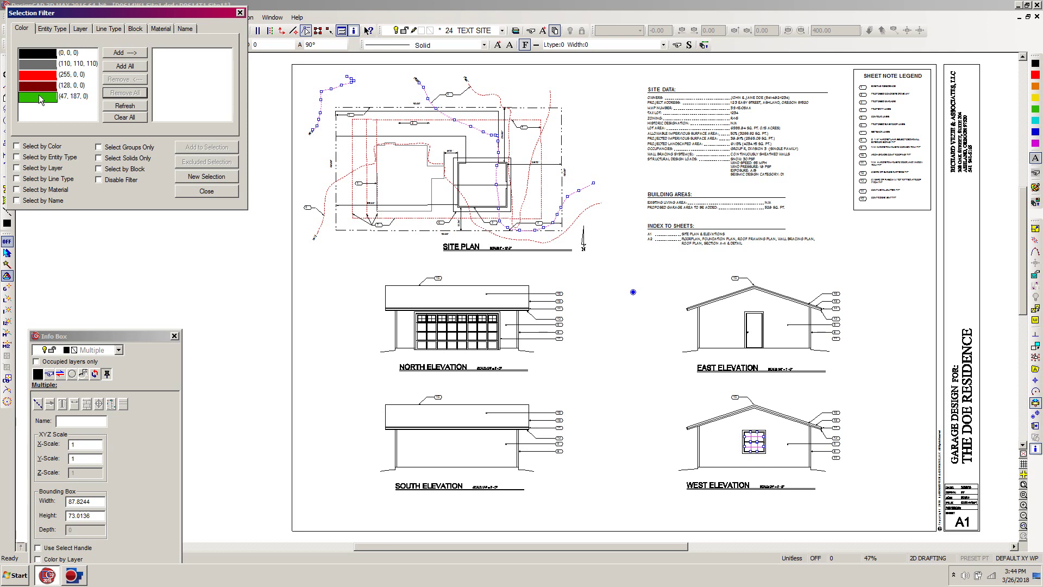
click(54, 30)
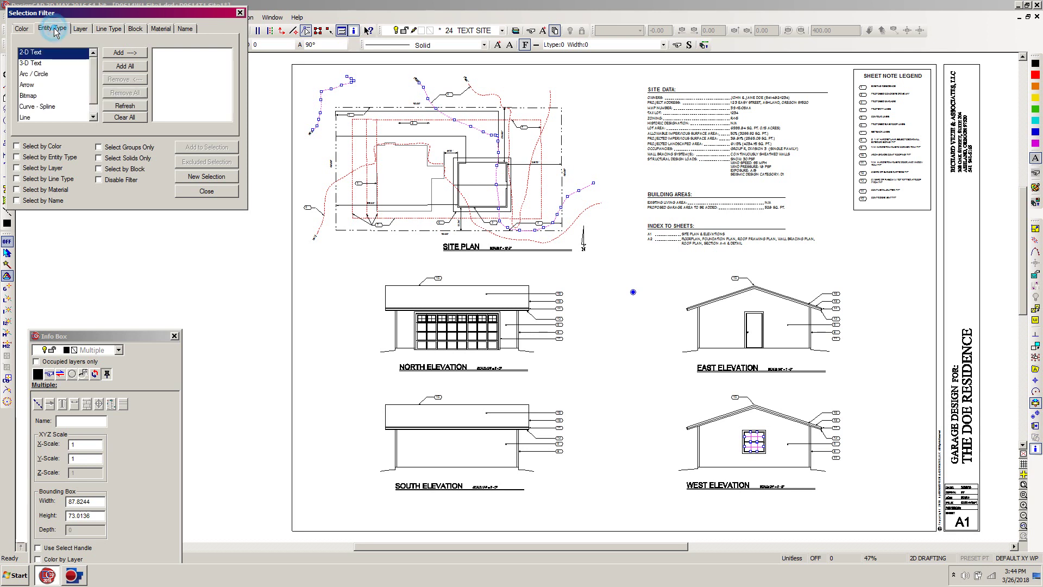
click(21, 28)
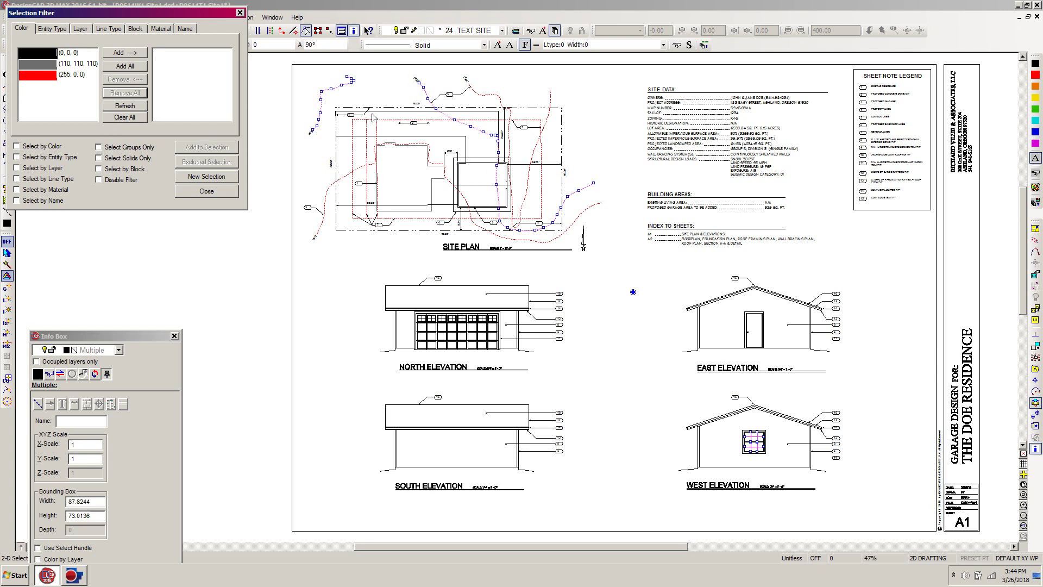
click(450, 8)
click(514, 93)
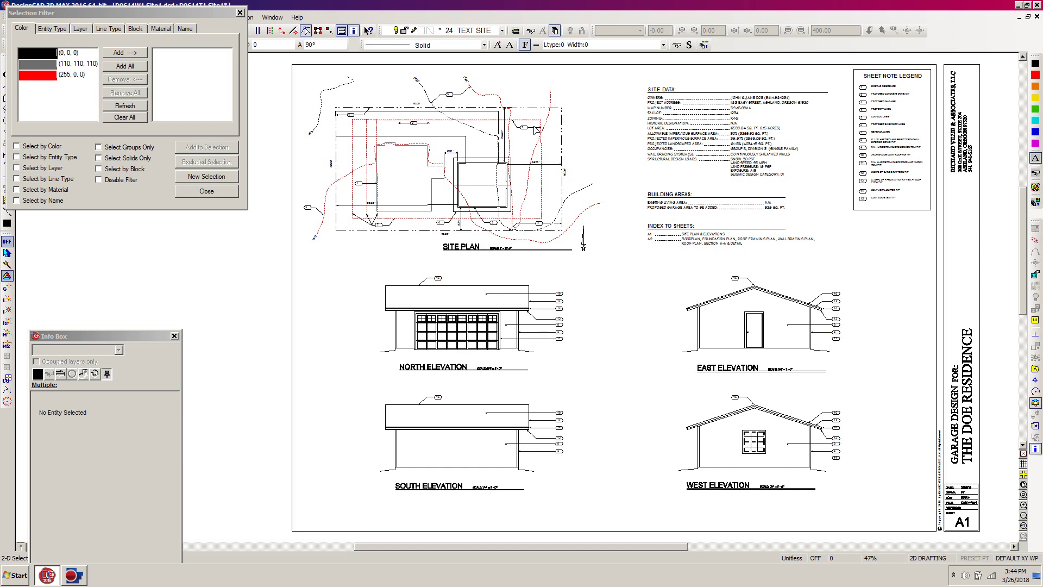
- Filter by red (255, 0, 0), select all matching lines in the site plan, and close the selection filter
click(33, 75)
click(120, 53)
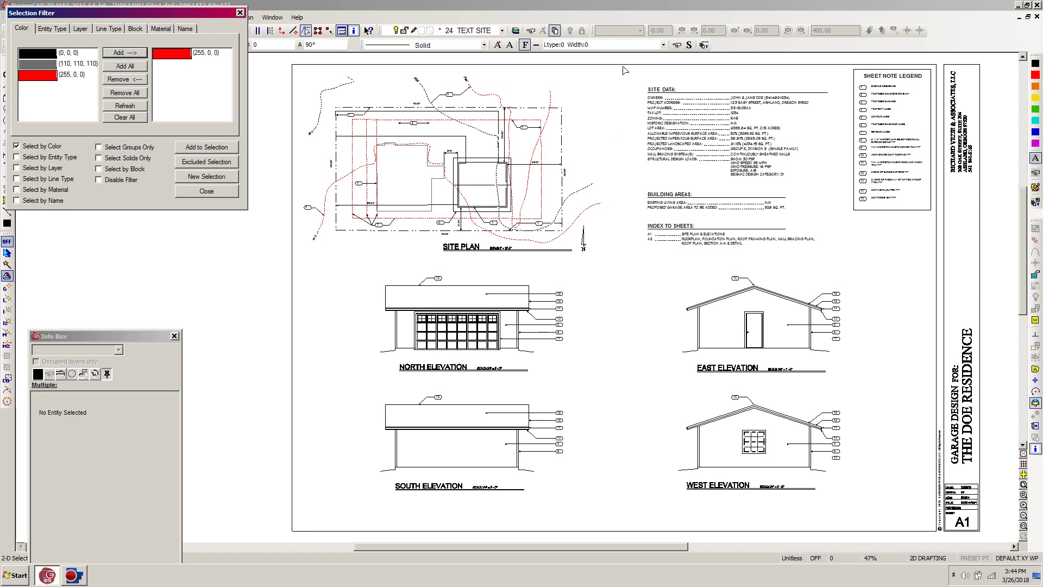
drag(631, 64, 280, 272)
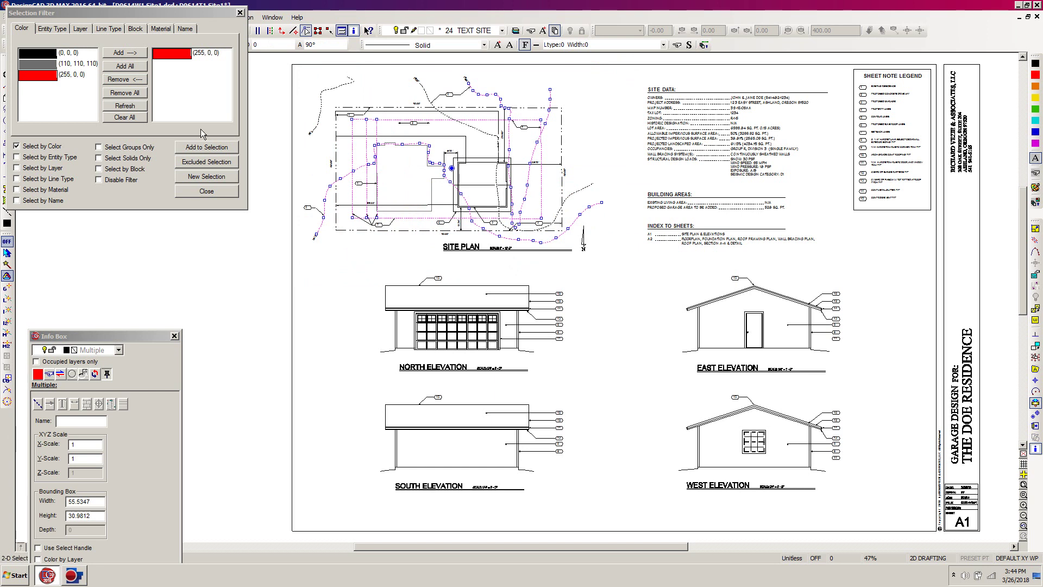
click(119, 80)
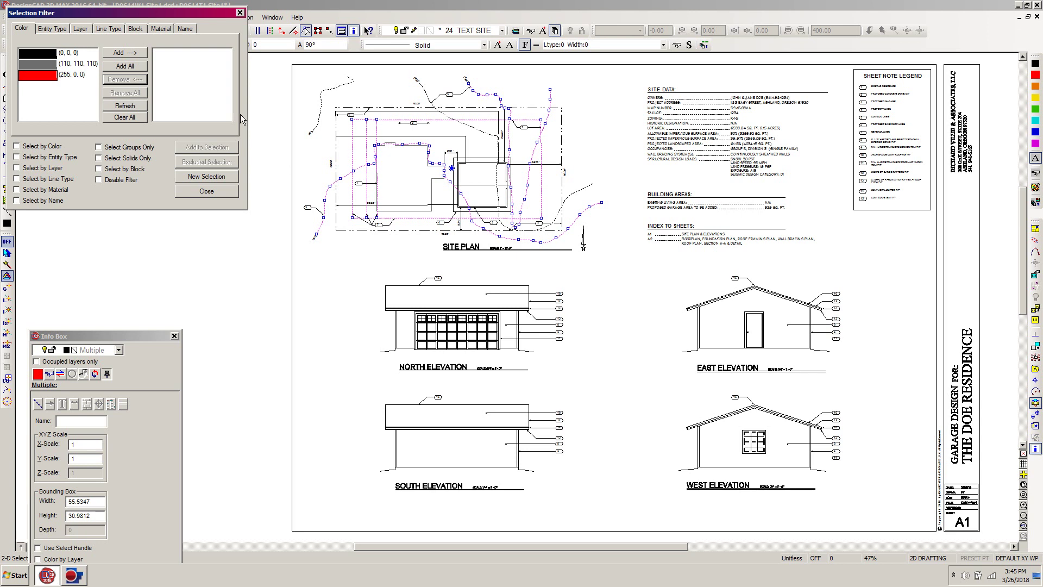
click(125, 53)
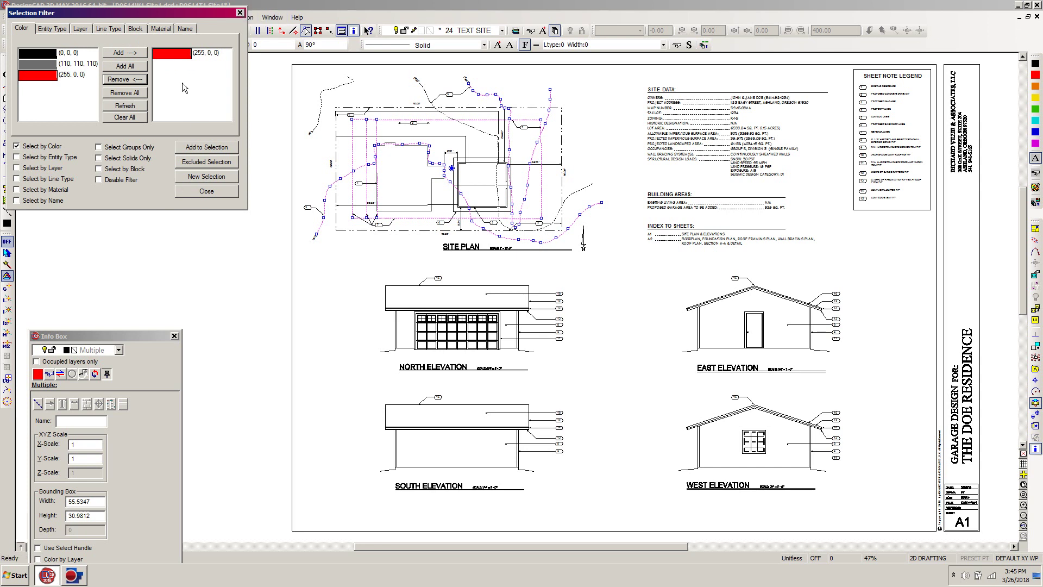
click(202, 191)
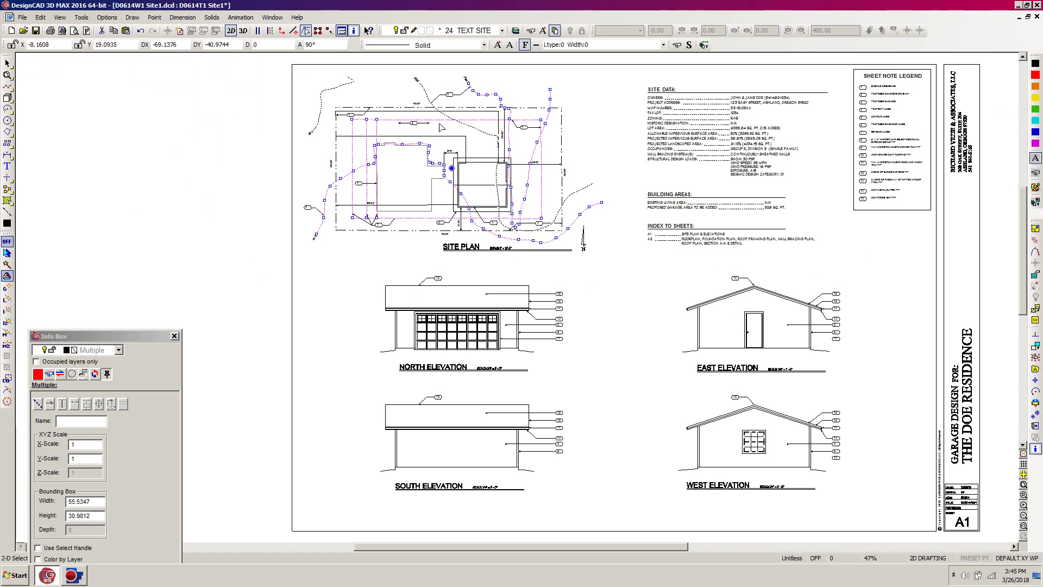
- Recolor the selected site plan lines medium gray (110, 110, 110) and deselect them
click(1036, 159)
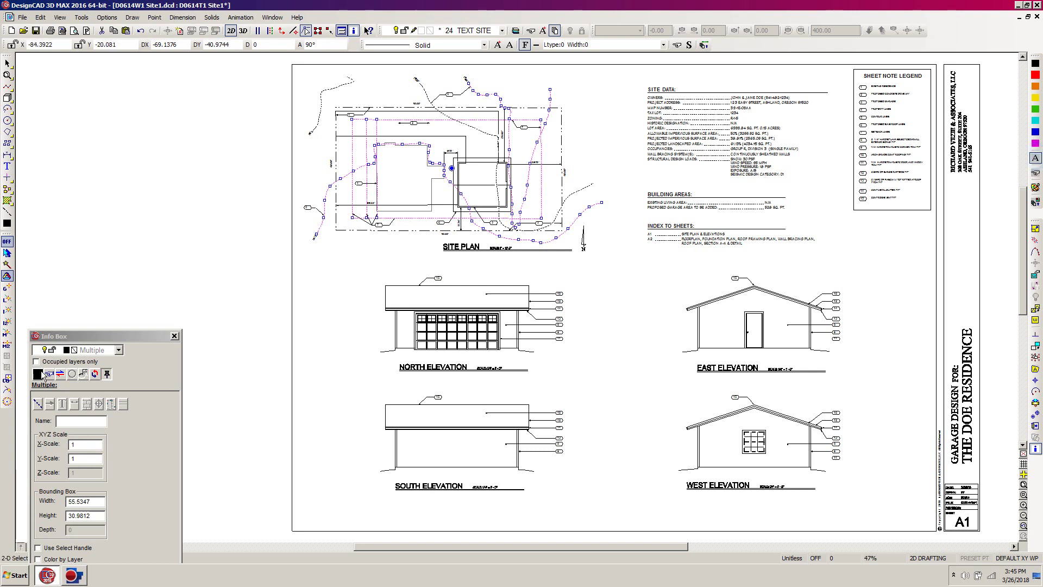
drag(76, 337, 96, 206)
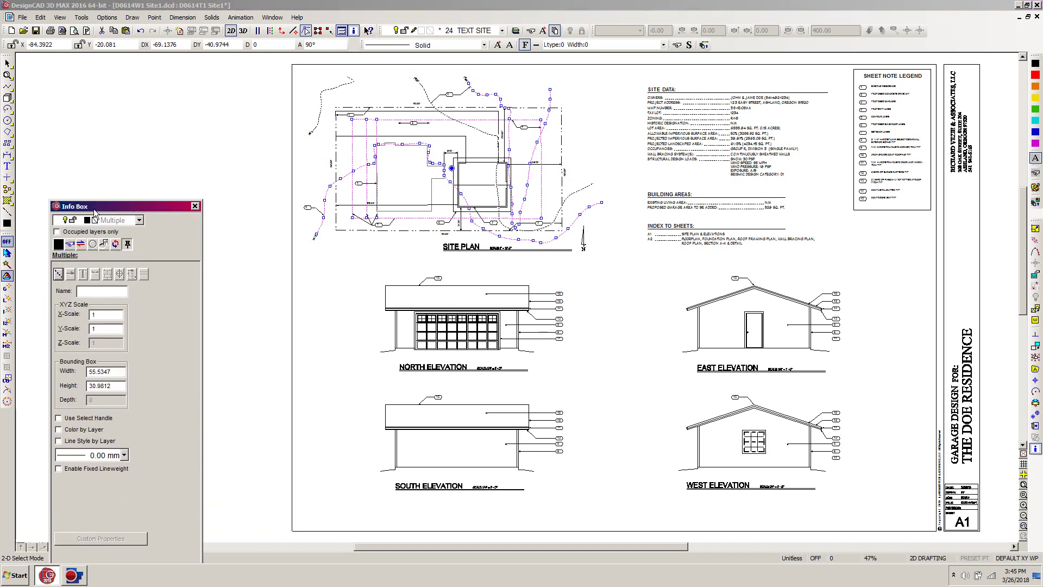
click(58, 245)
drag(83, 306, 104, 155)
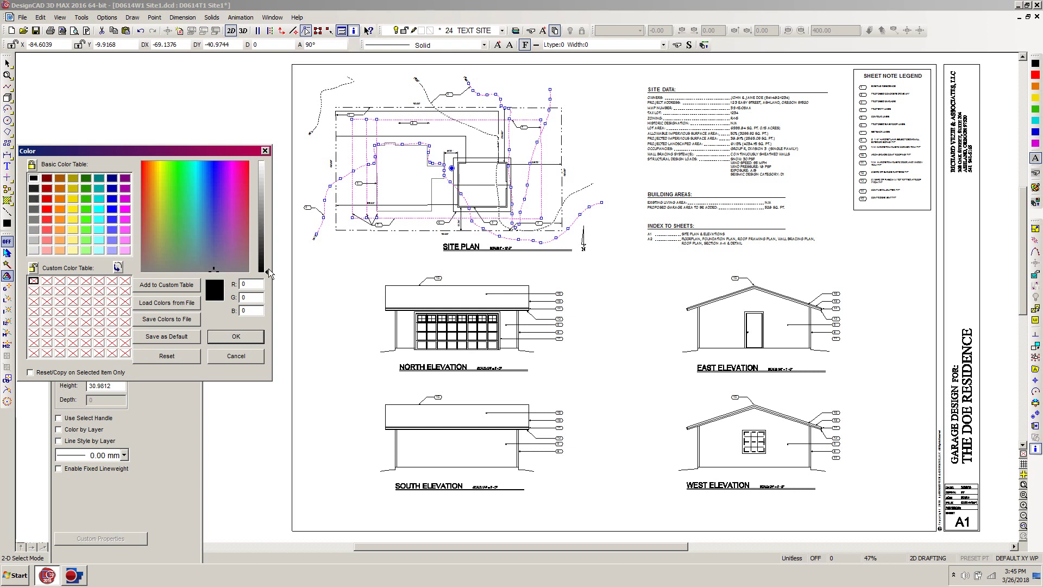
drag(269, 272, 269, 222)
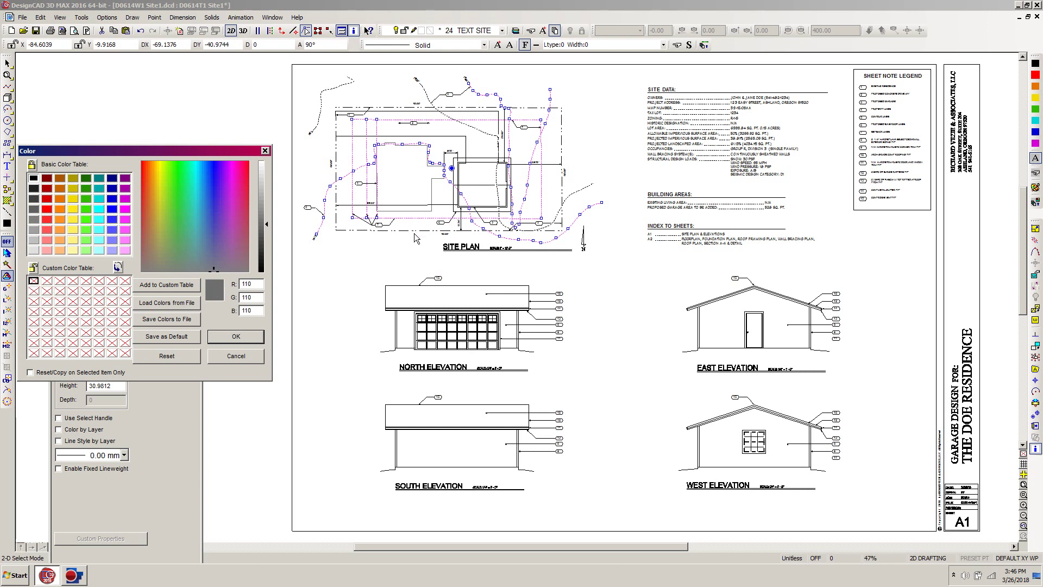
click(236, 337)
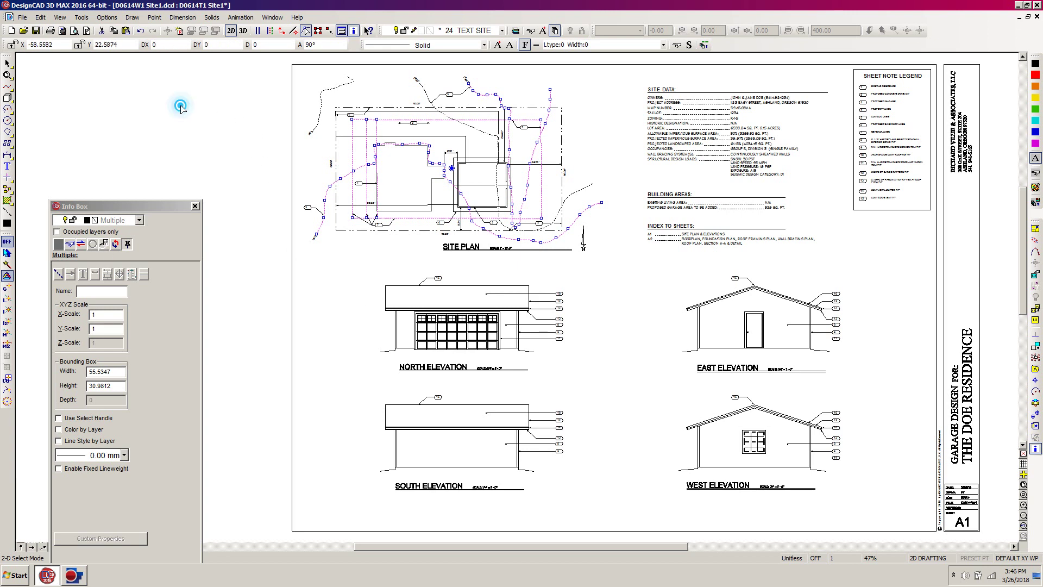
click(212, 143)
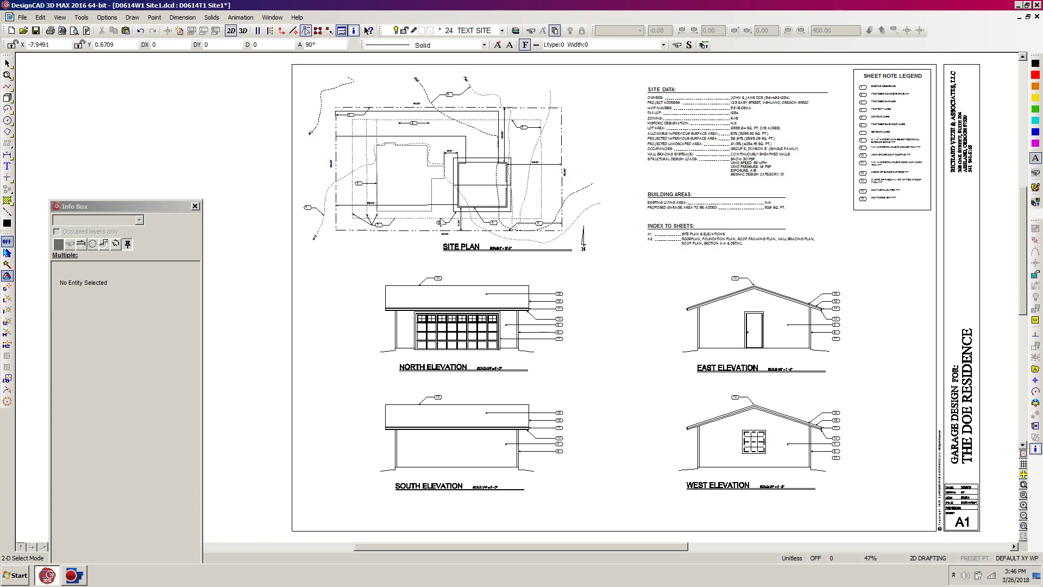
- Move the Info Box off the drawing so the whole A1 sheet is in clear view
key(Right)
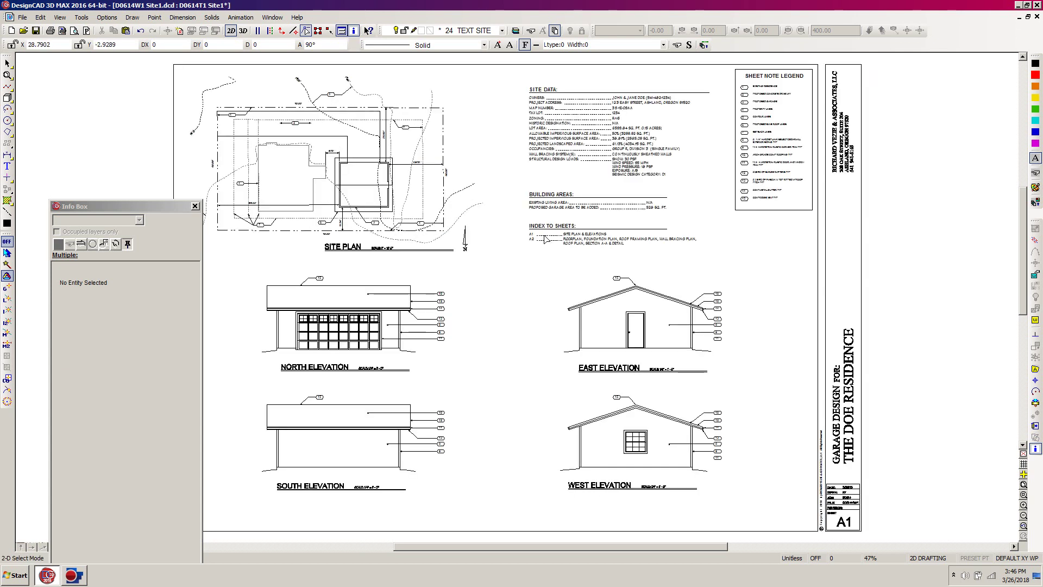
drag(122, 209, 215, 565)
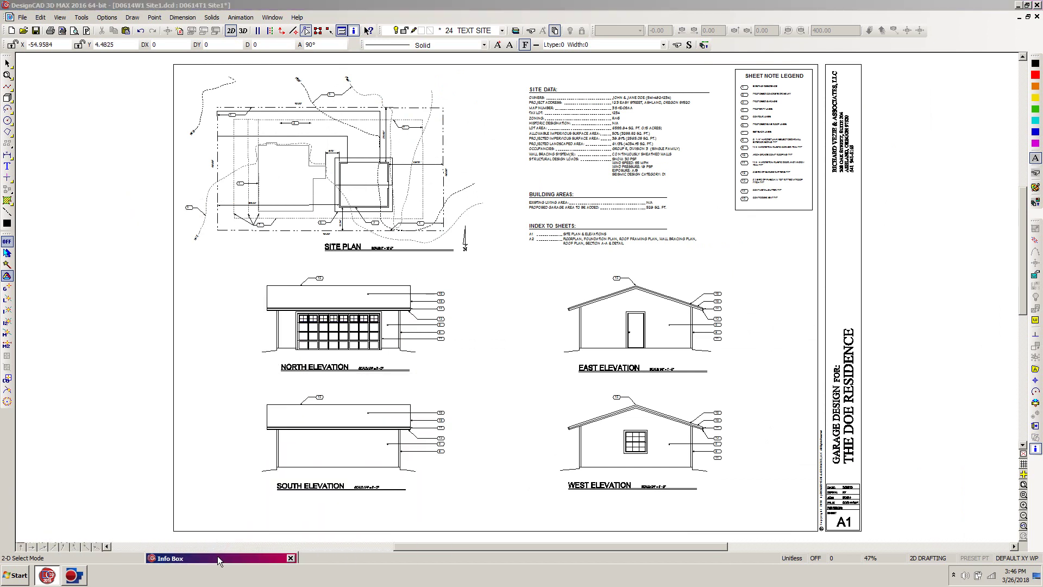
click(503, 8)
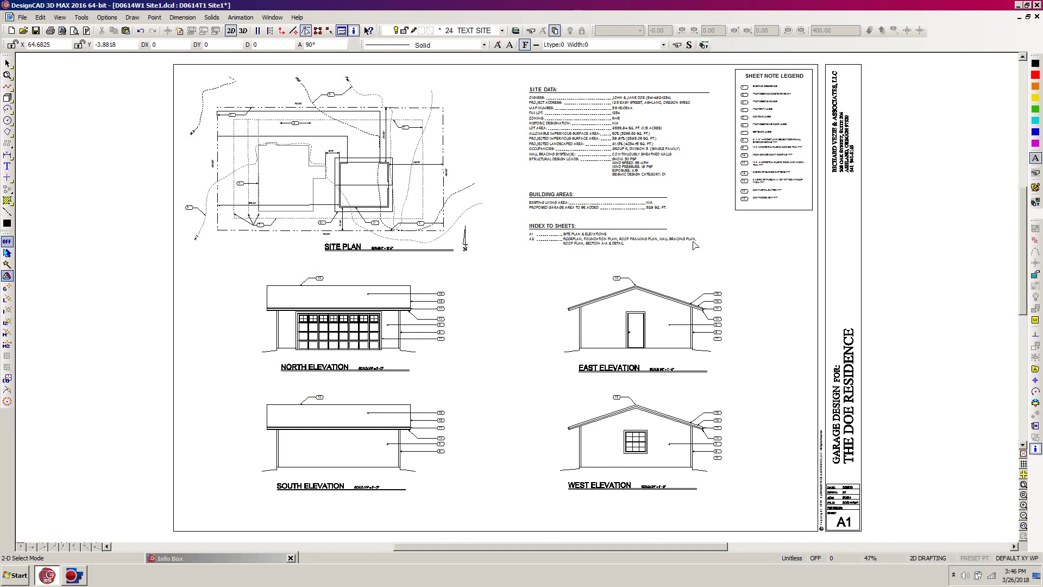
- Extend the underline of the INDEX TO SHEETS heading to the end of the longest sheet description line
click(630, 231)
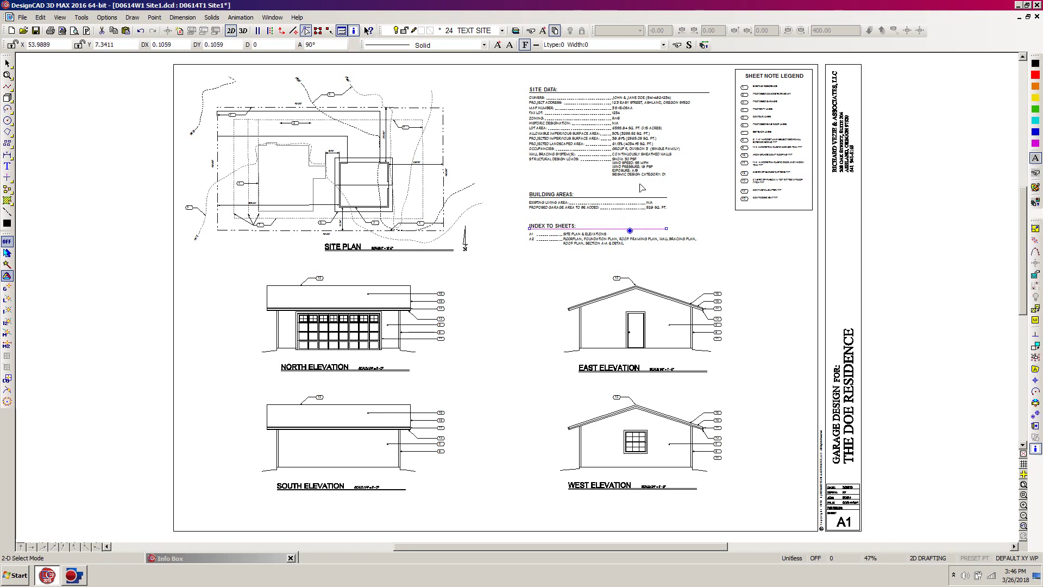
key(e)
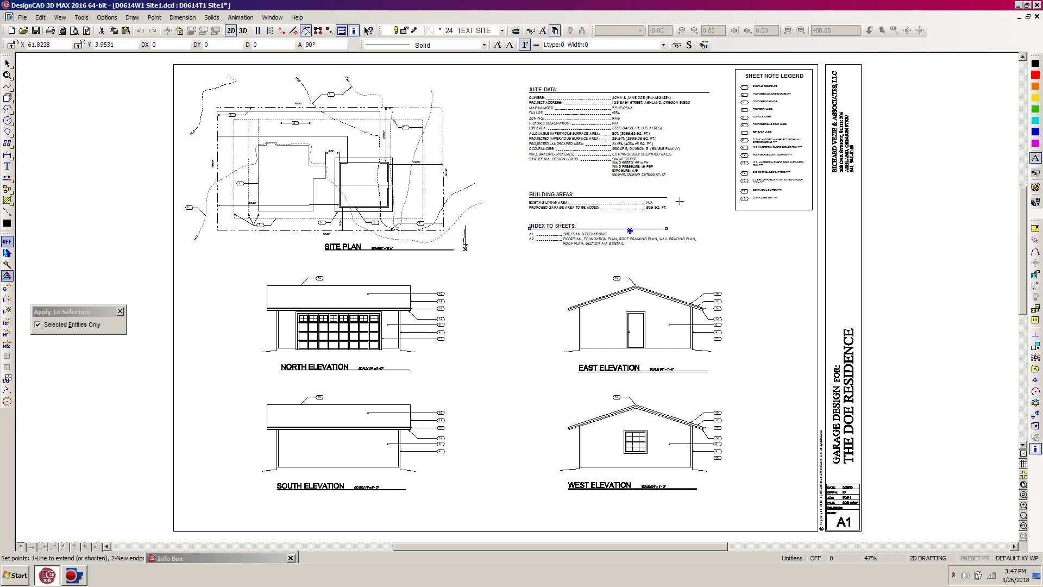
click(662, 228)
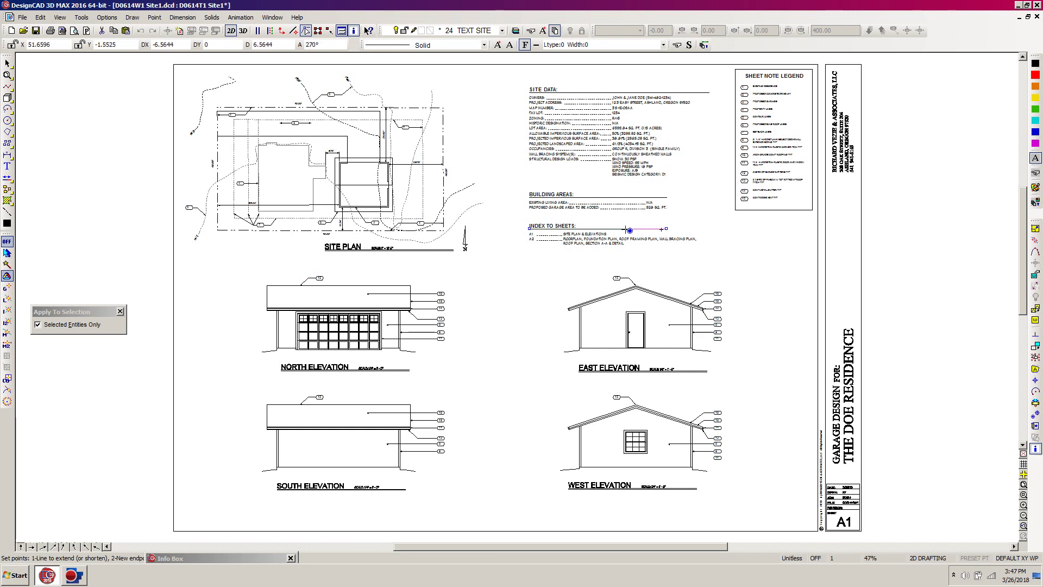
click(700, 242)
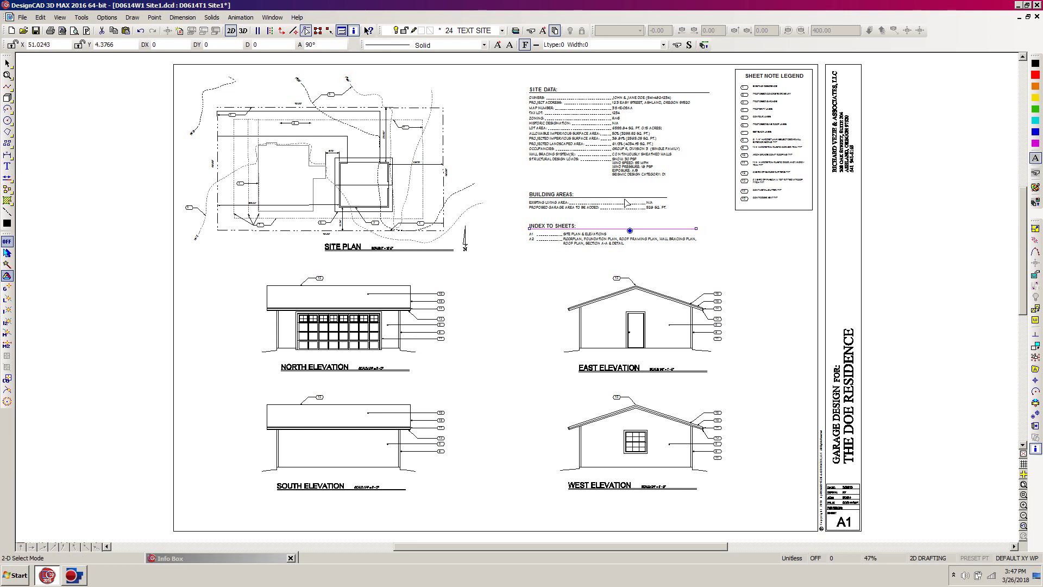
- Extend the underline of the BUILDING AREAS heading to align with the end of the INDEX TO SHEETS underline
click(625, 196)
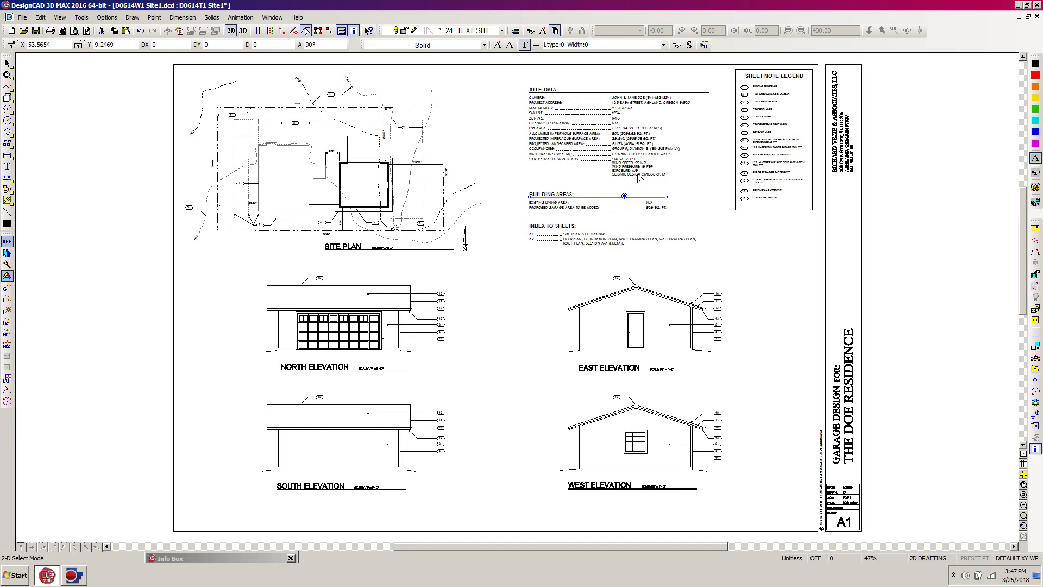
key(e)
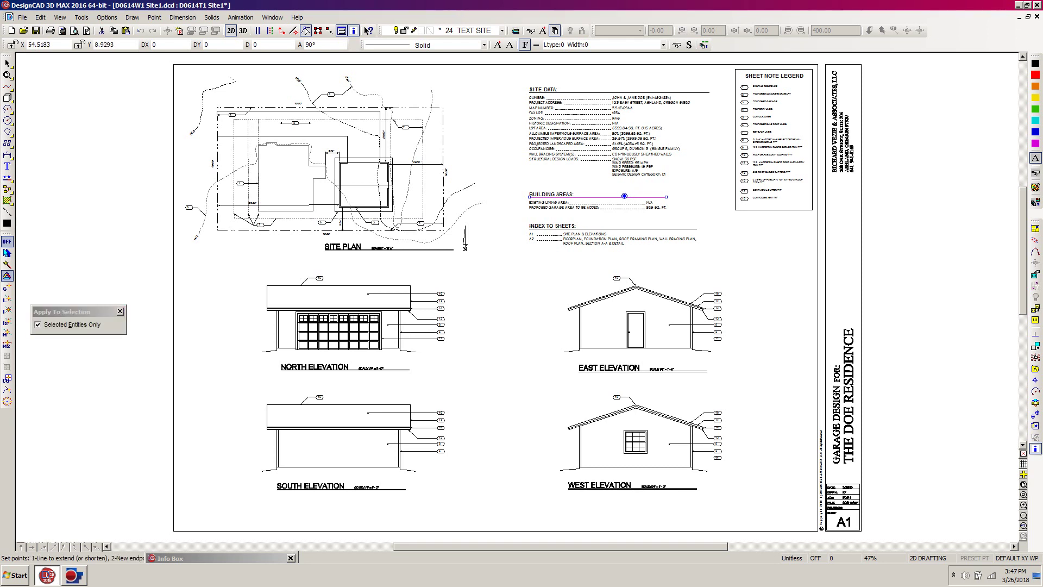
click(662, 200)
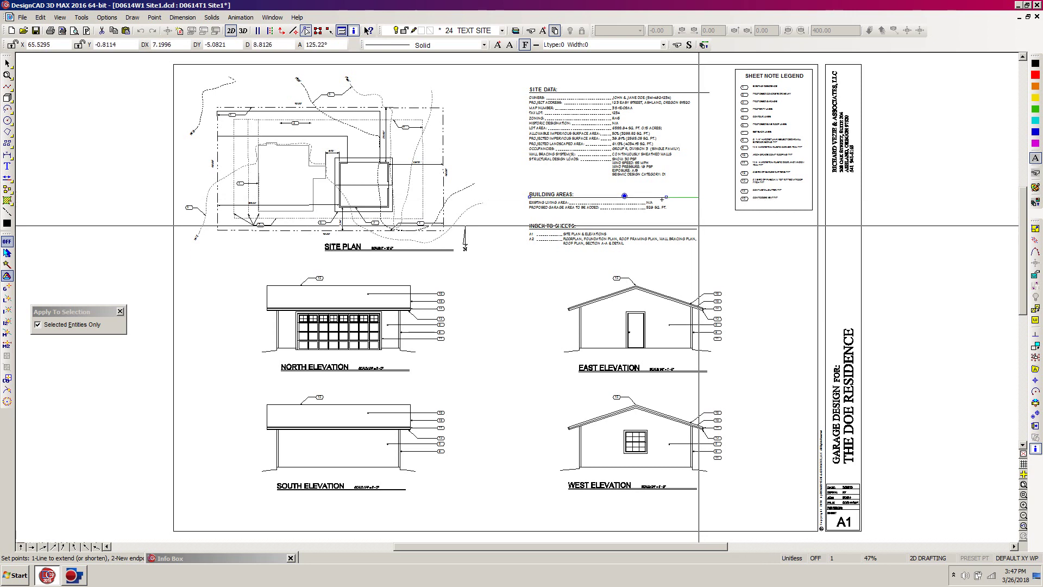
click(696, 226)
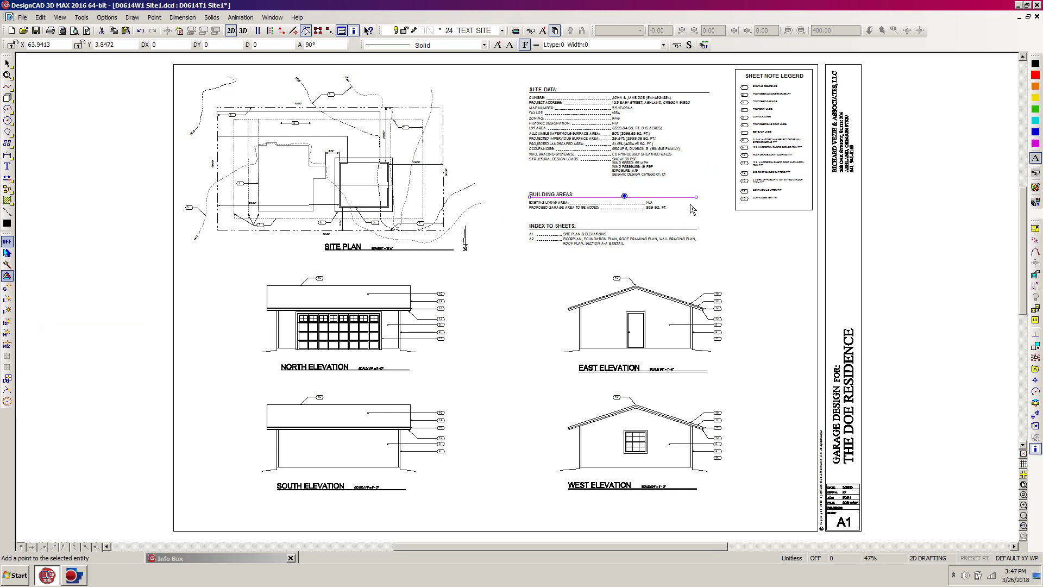
- Shorten the underline of the SITE DATA heading to align with the end of the BUILDING AREAS underline, and deselect it
click(690, 92)
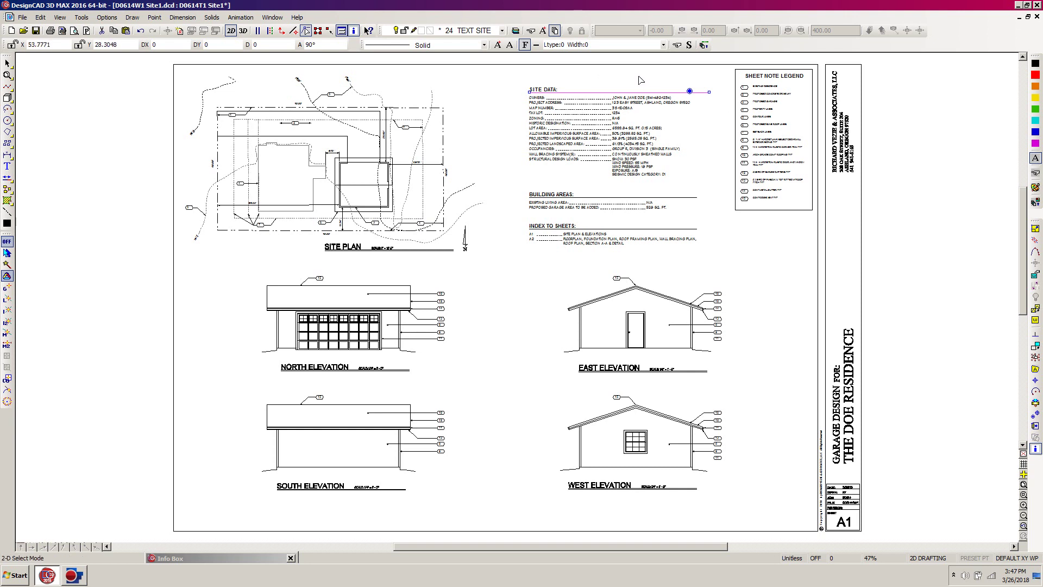
key(e)
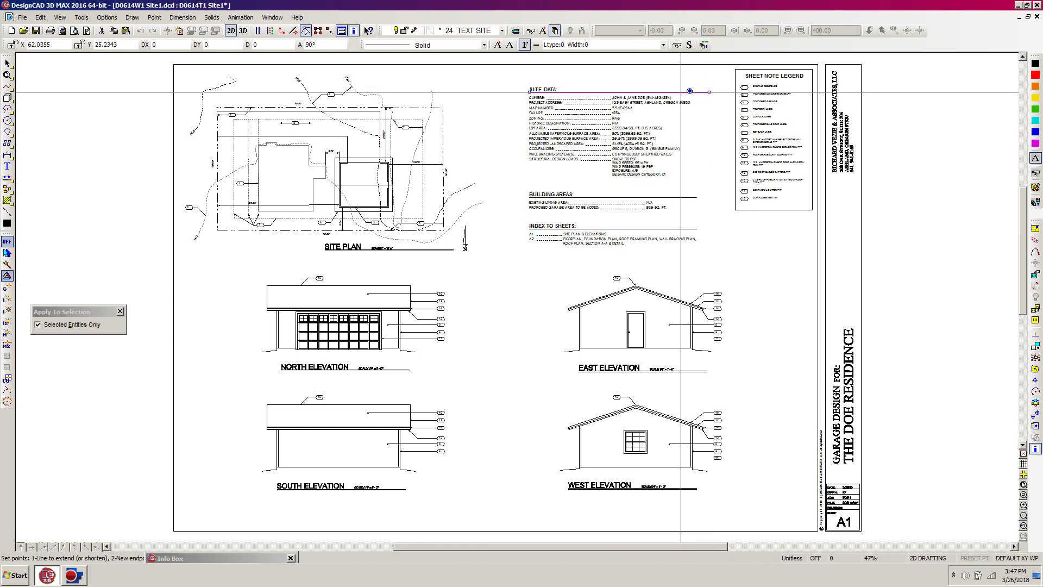
click(680, 91)
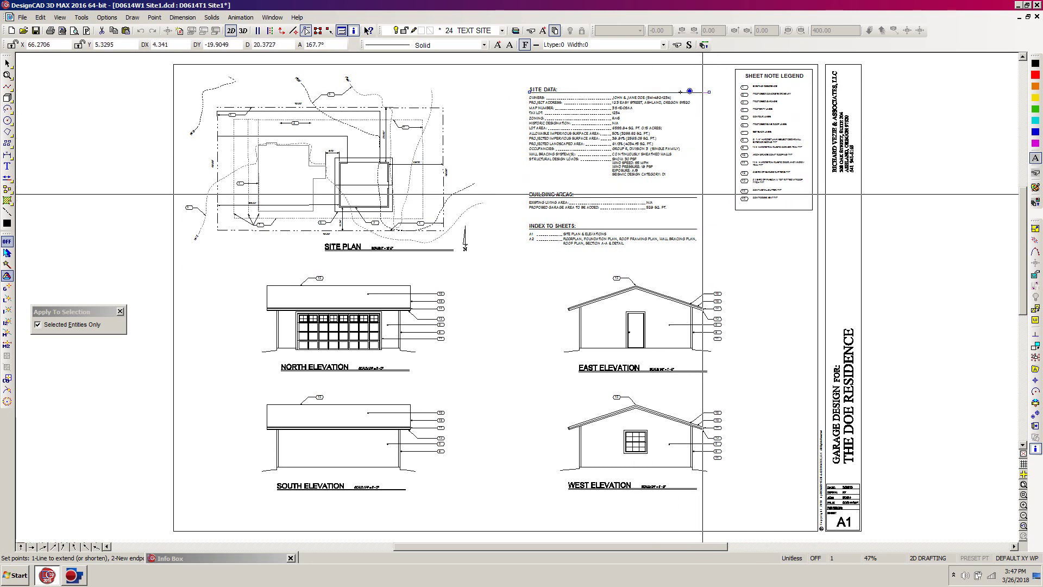
click(696, 196)
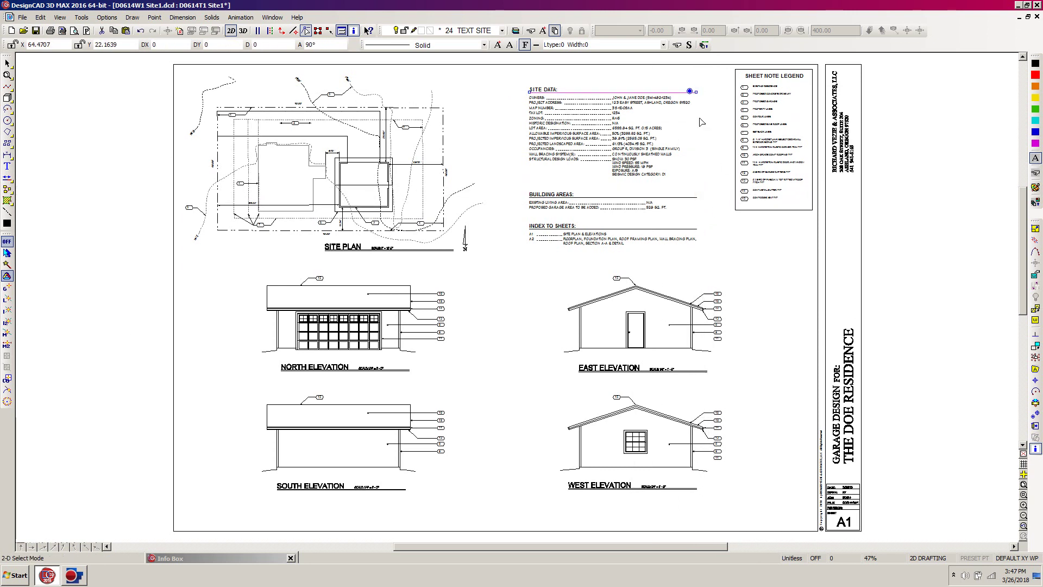
click(708, 220)
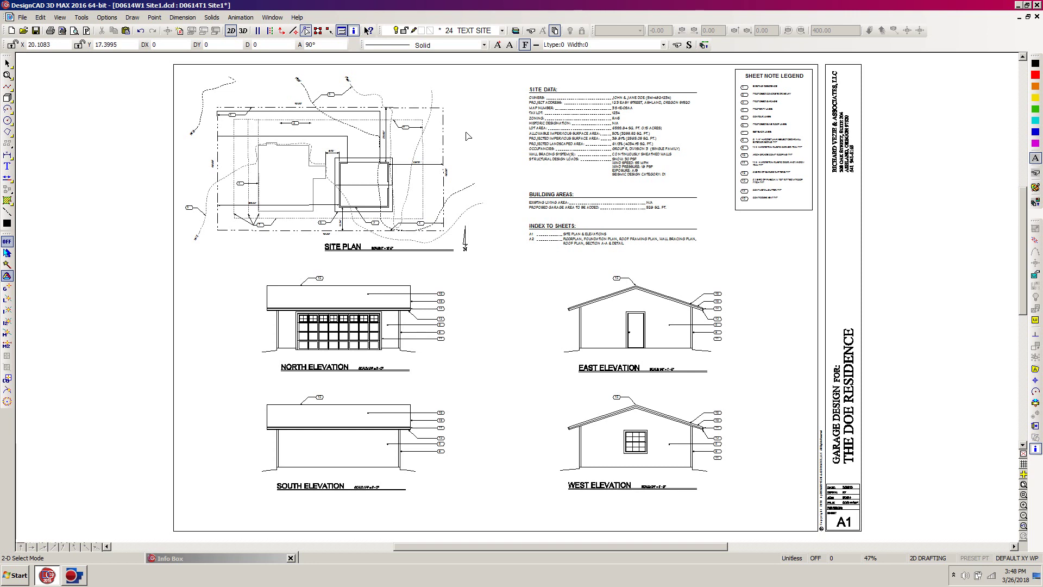
- Save the A1 site drawing, switch to the open D0614W1 A2.dcd drawing and save it as well
click(36, 31)
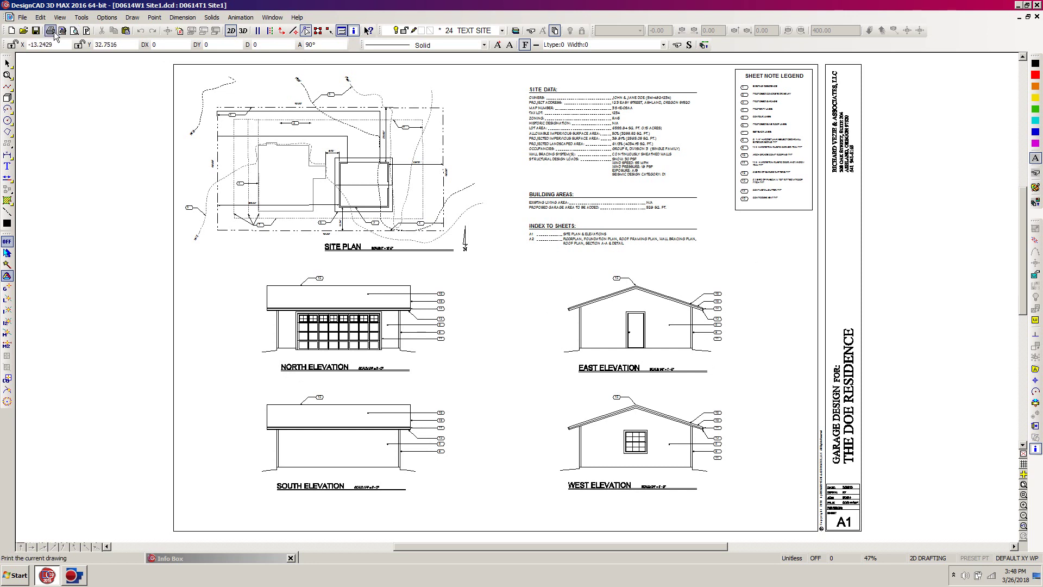
click(271, 18)
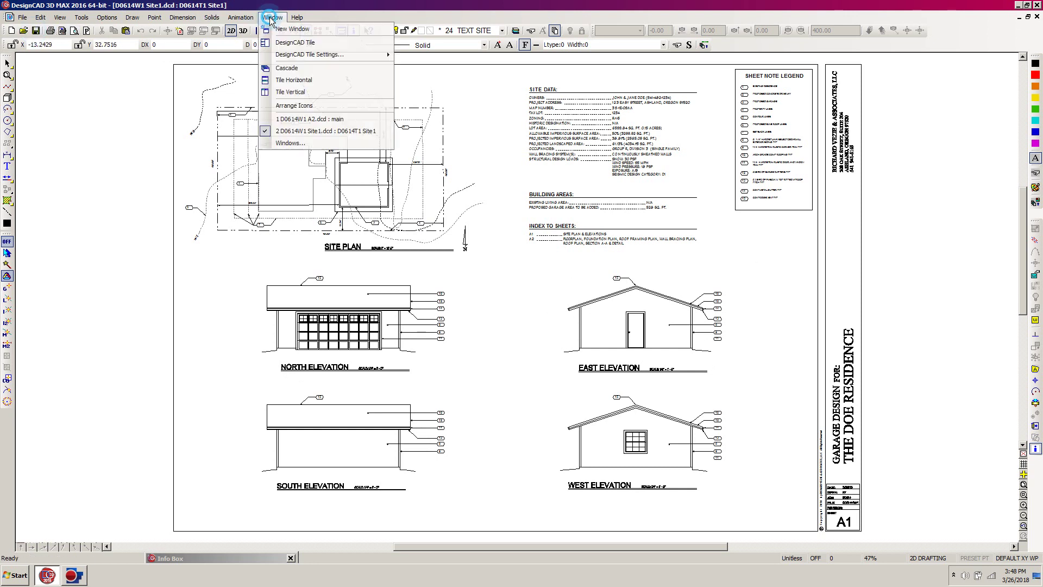
click(312, 119)
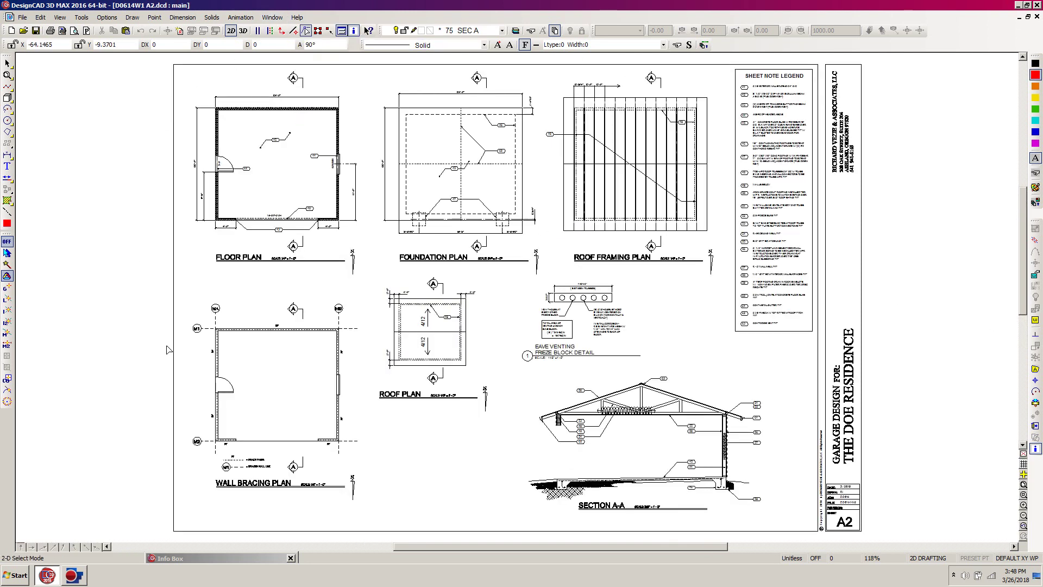
click(35, 30)
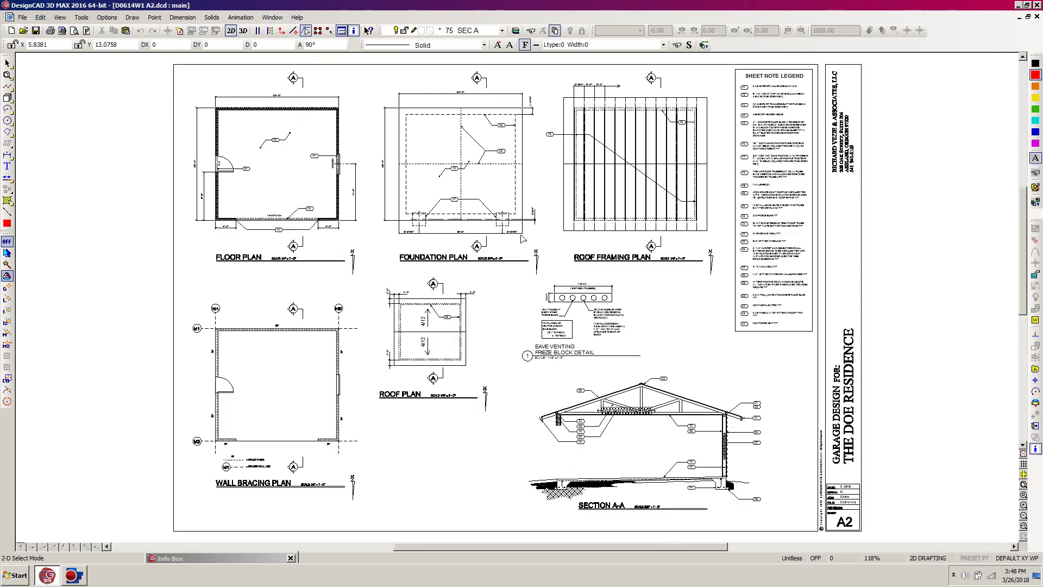